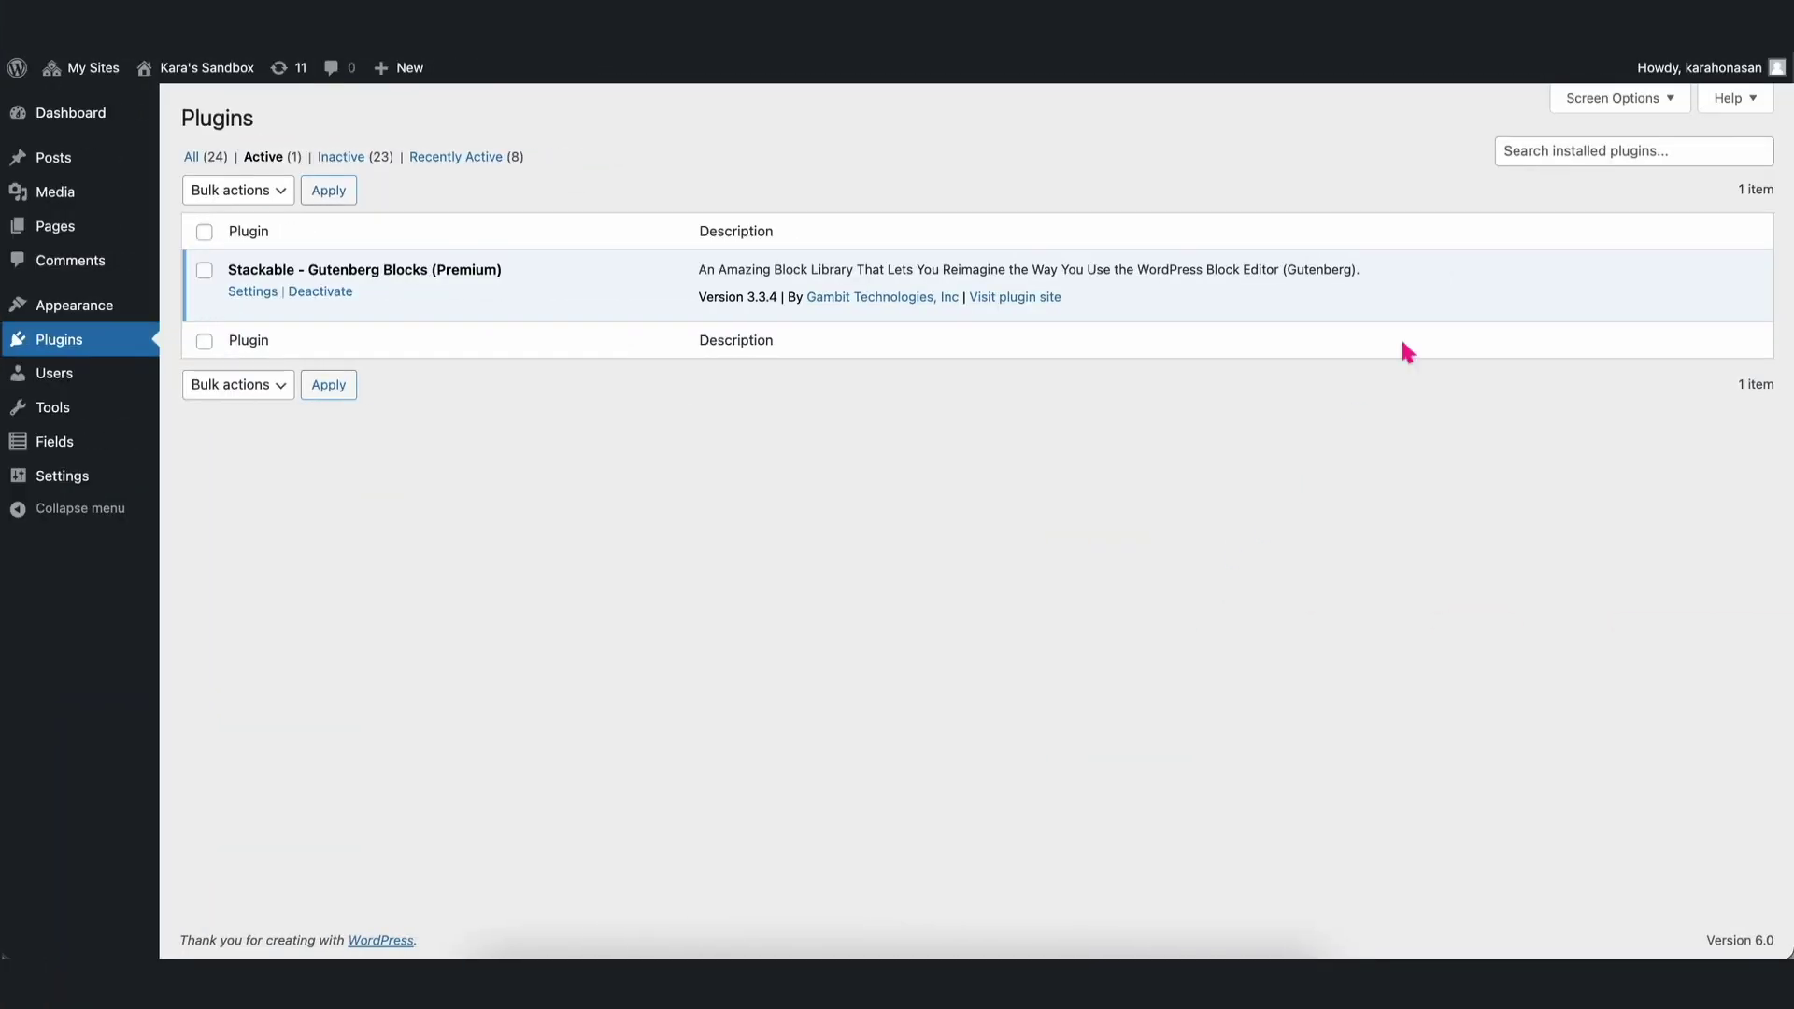
Search the installed plugins for 'advanced custom fields' and activate Advanced Custom Fields.
click(1526, 152)
text(ad)
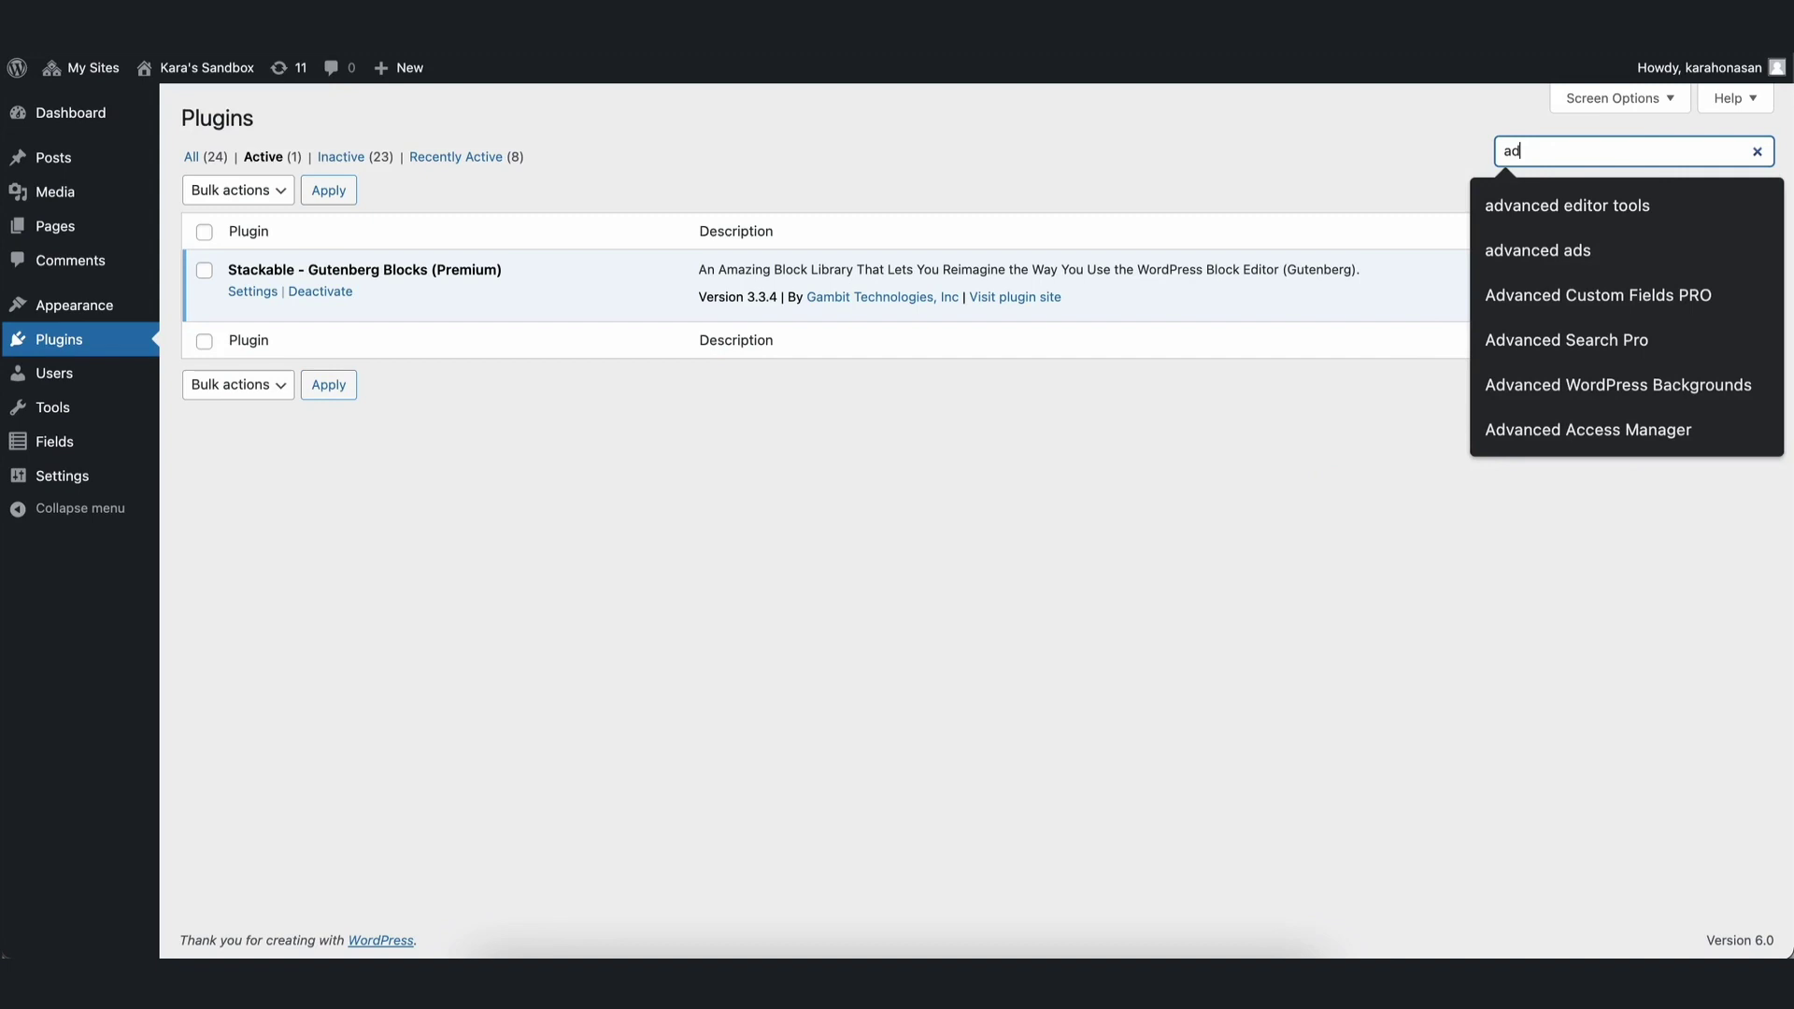
text(vanced c)
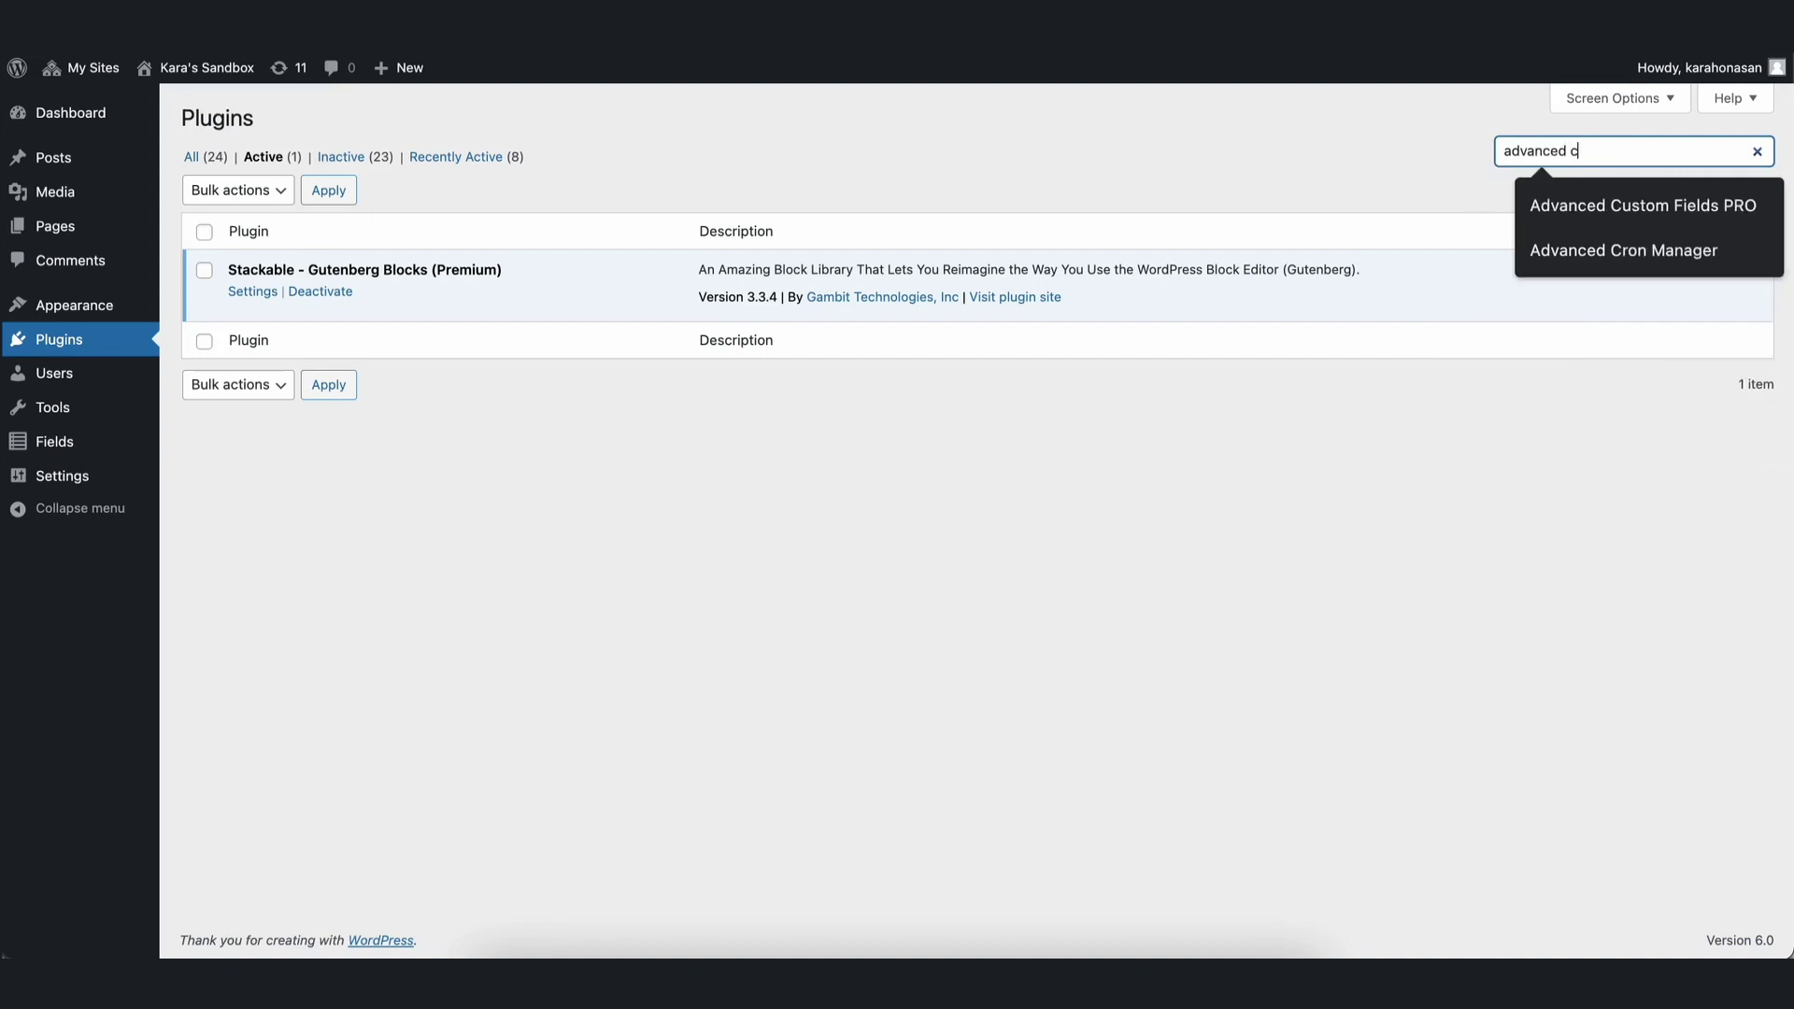
text(ustom fields)
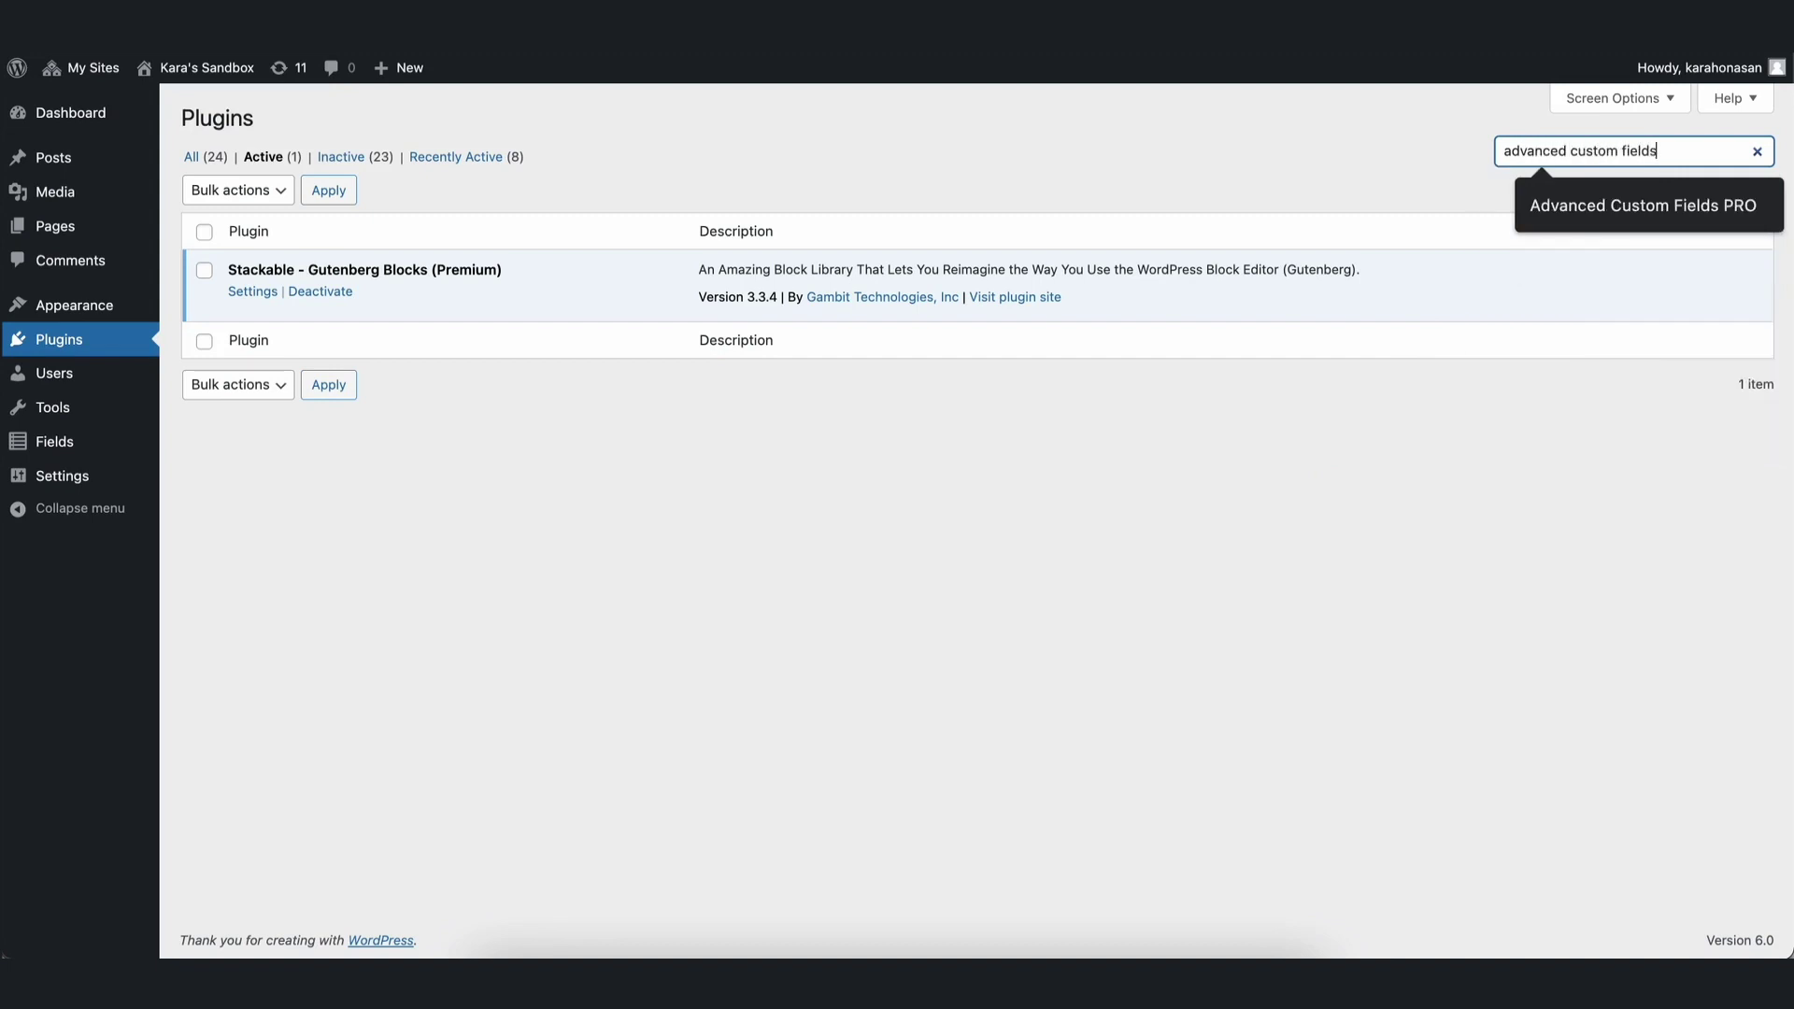
key(Return)
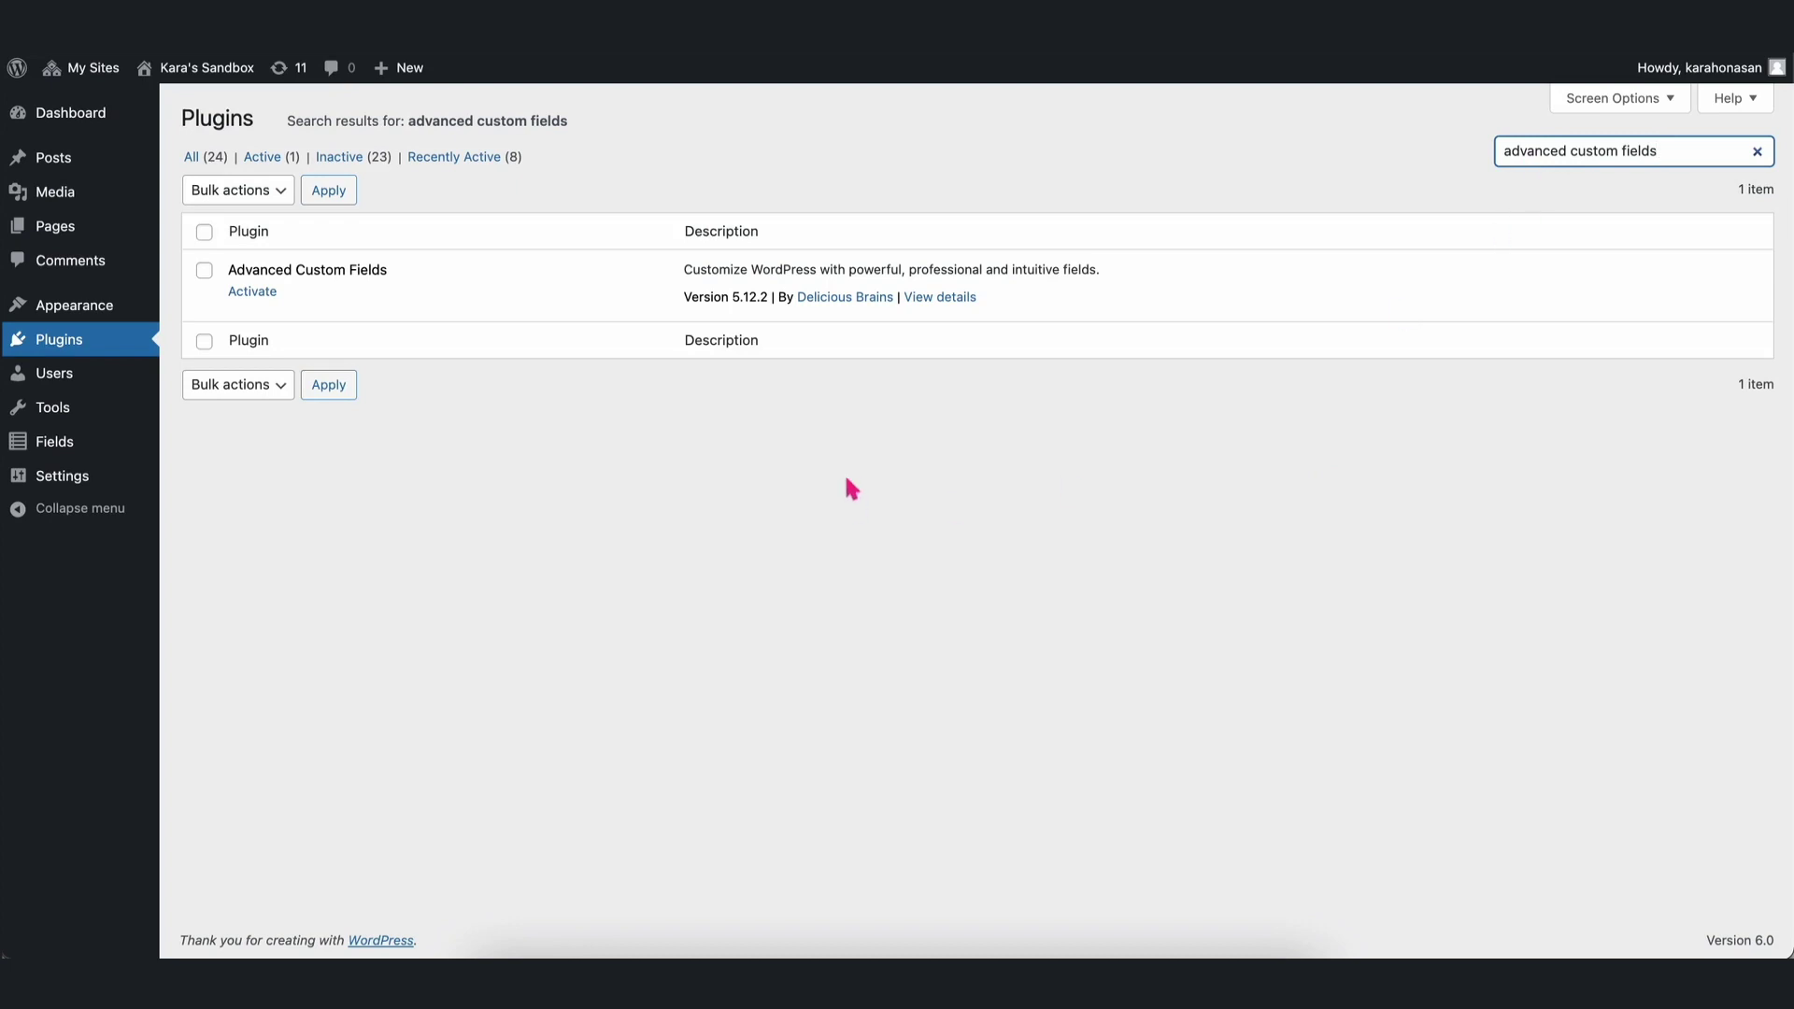
click(257, 299)
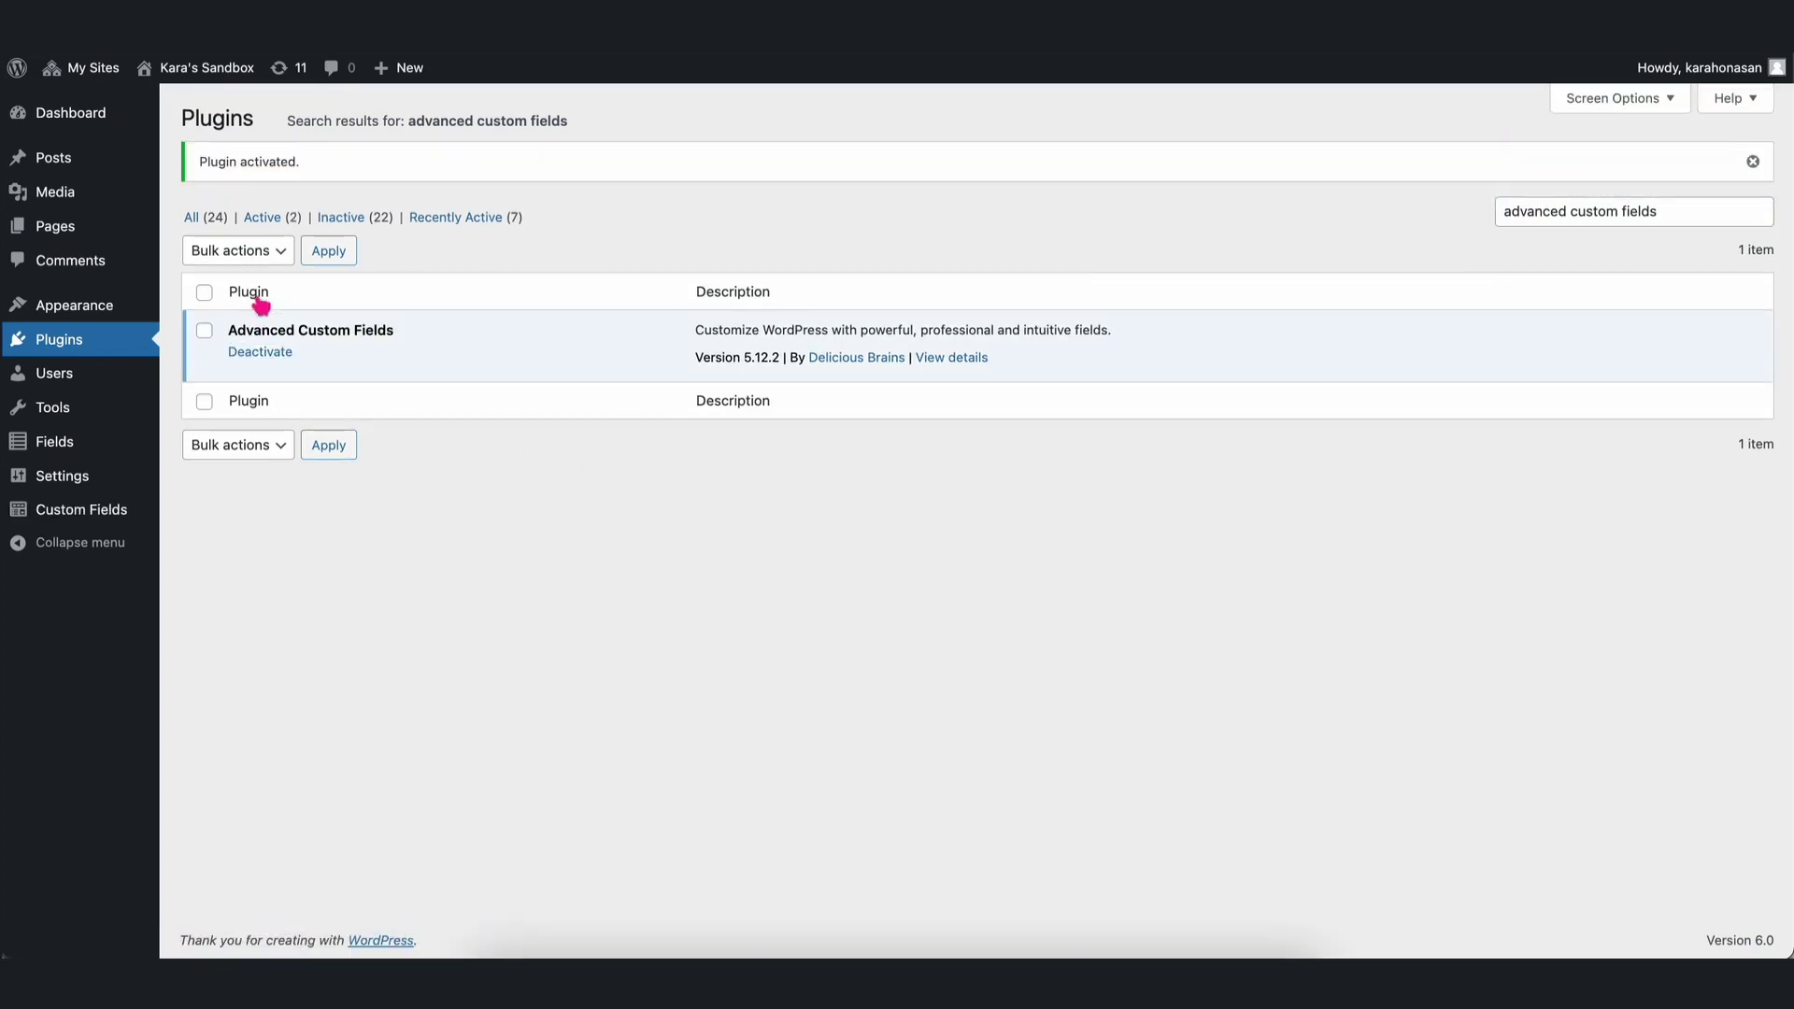
mouse_move(129, 520)
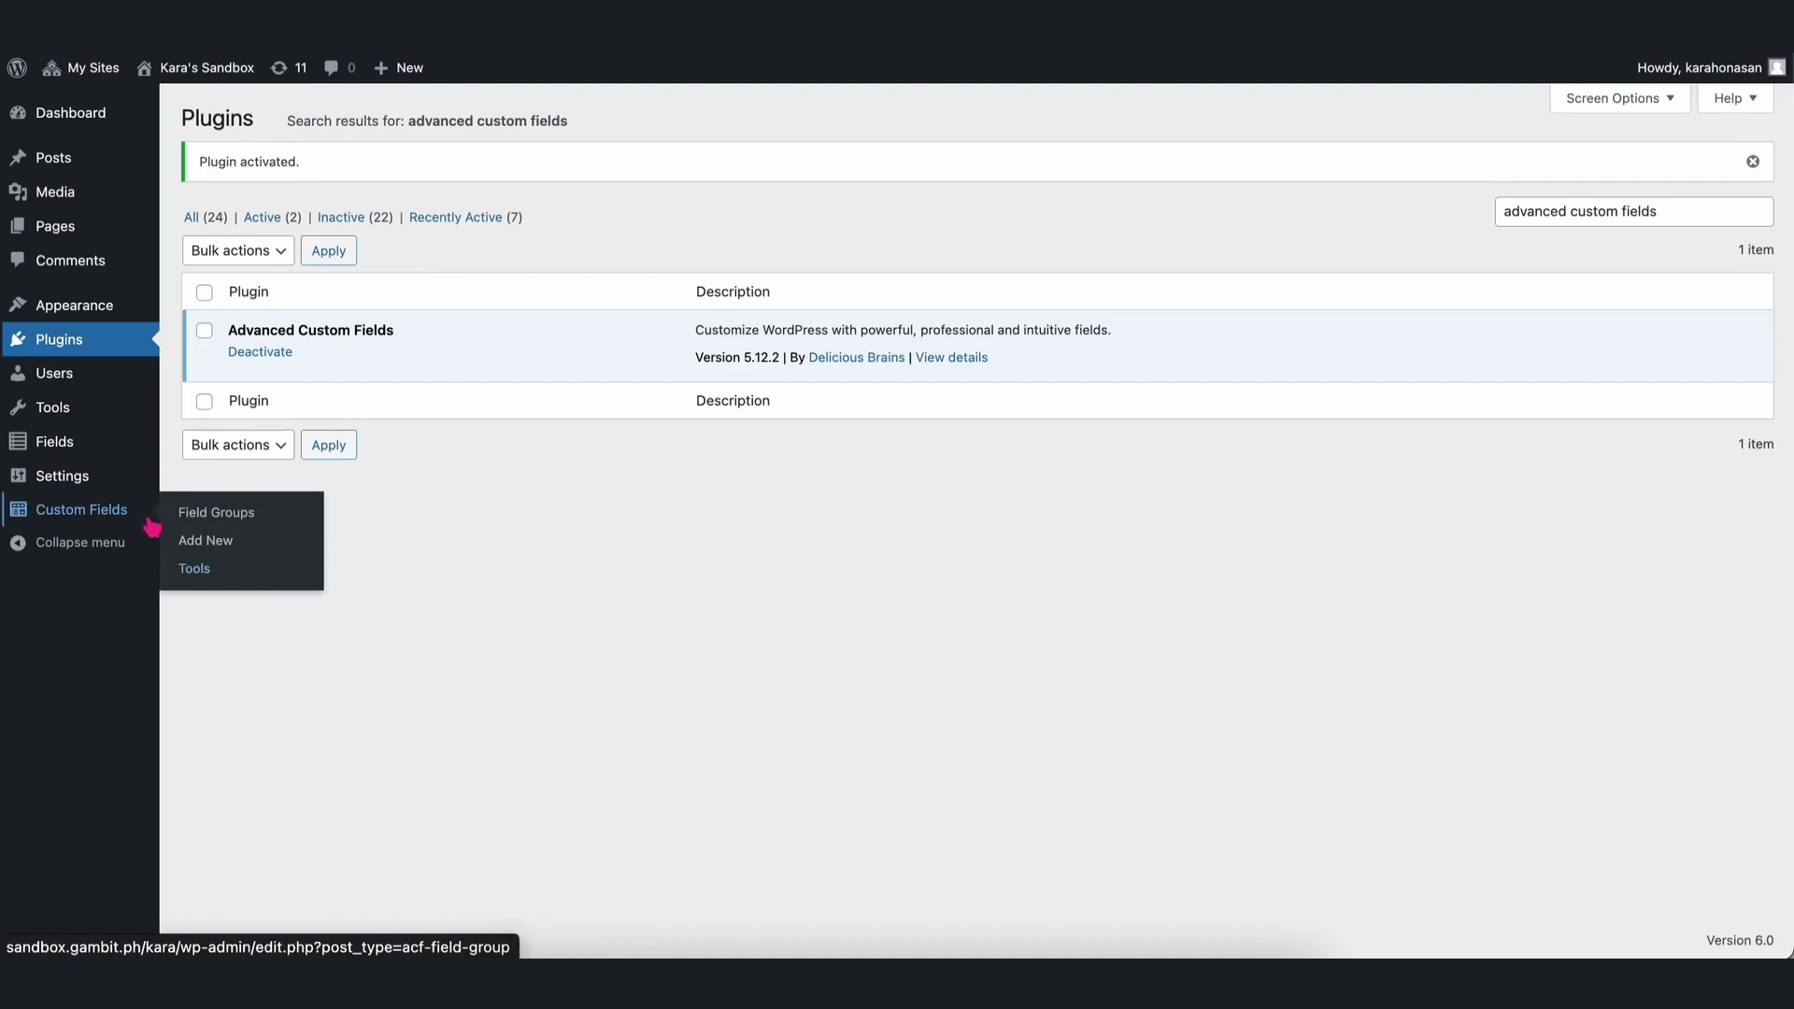
From Custom Fields, start a new field group titled 'Team Members'.
click(96, 525)
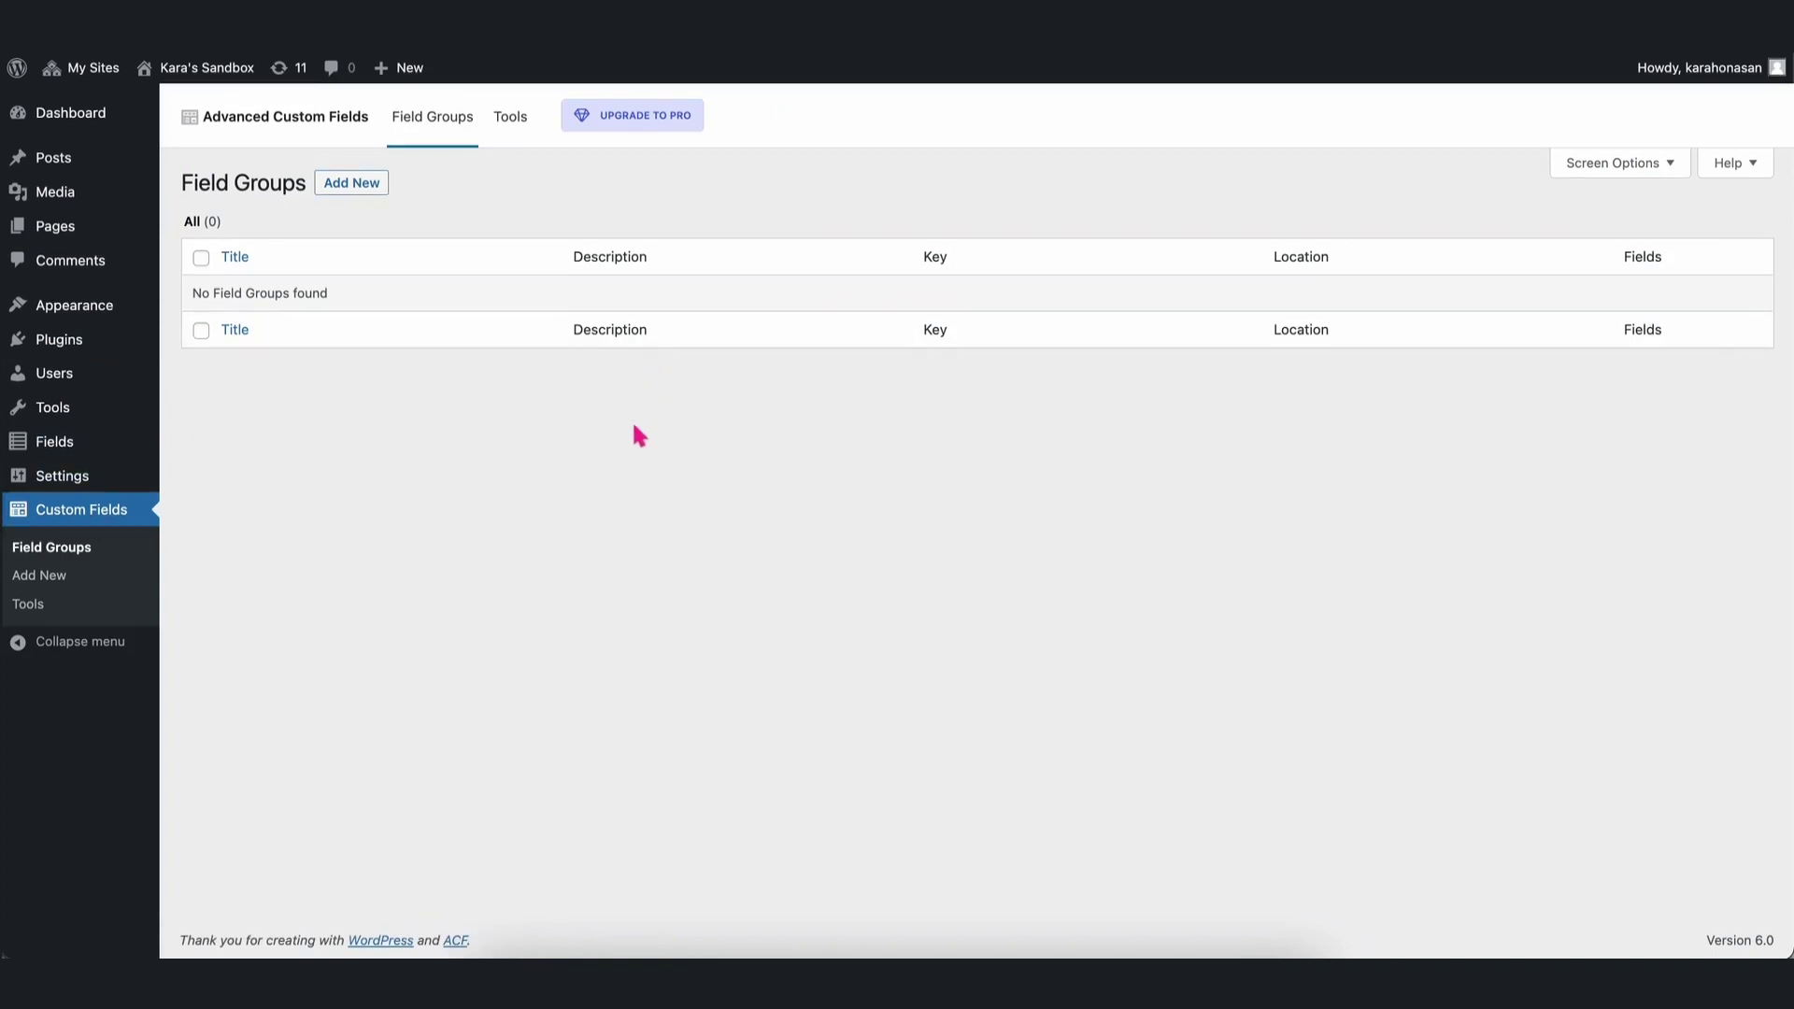
click(367, 190)
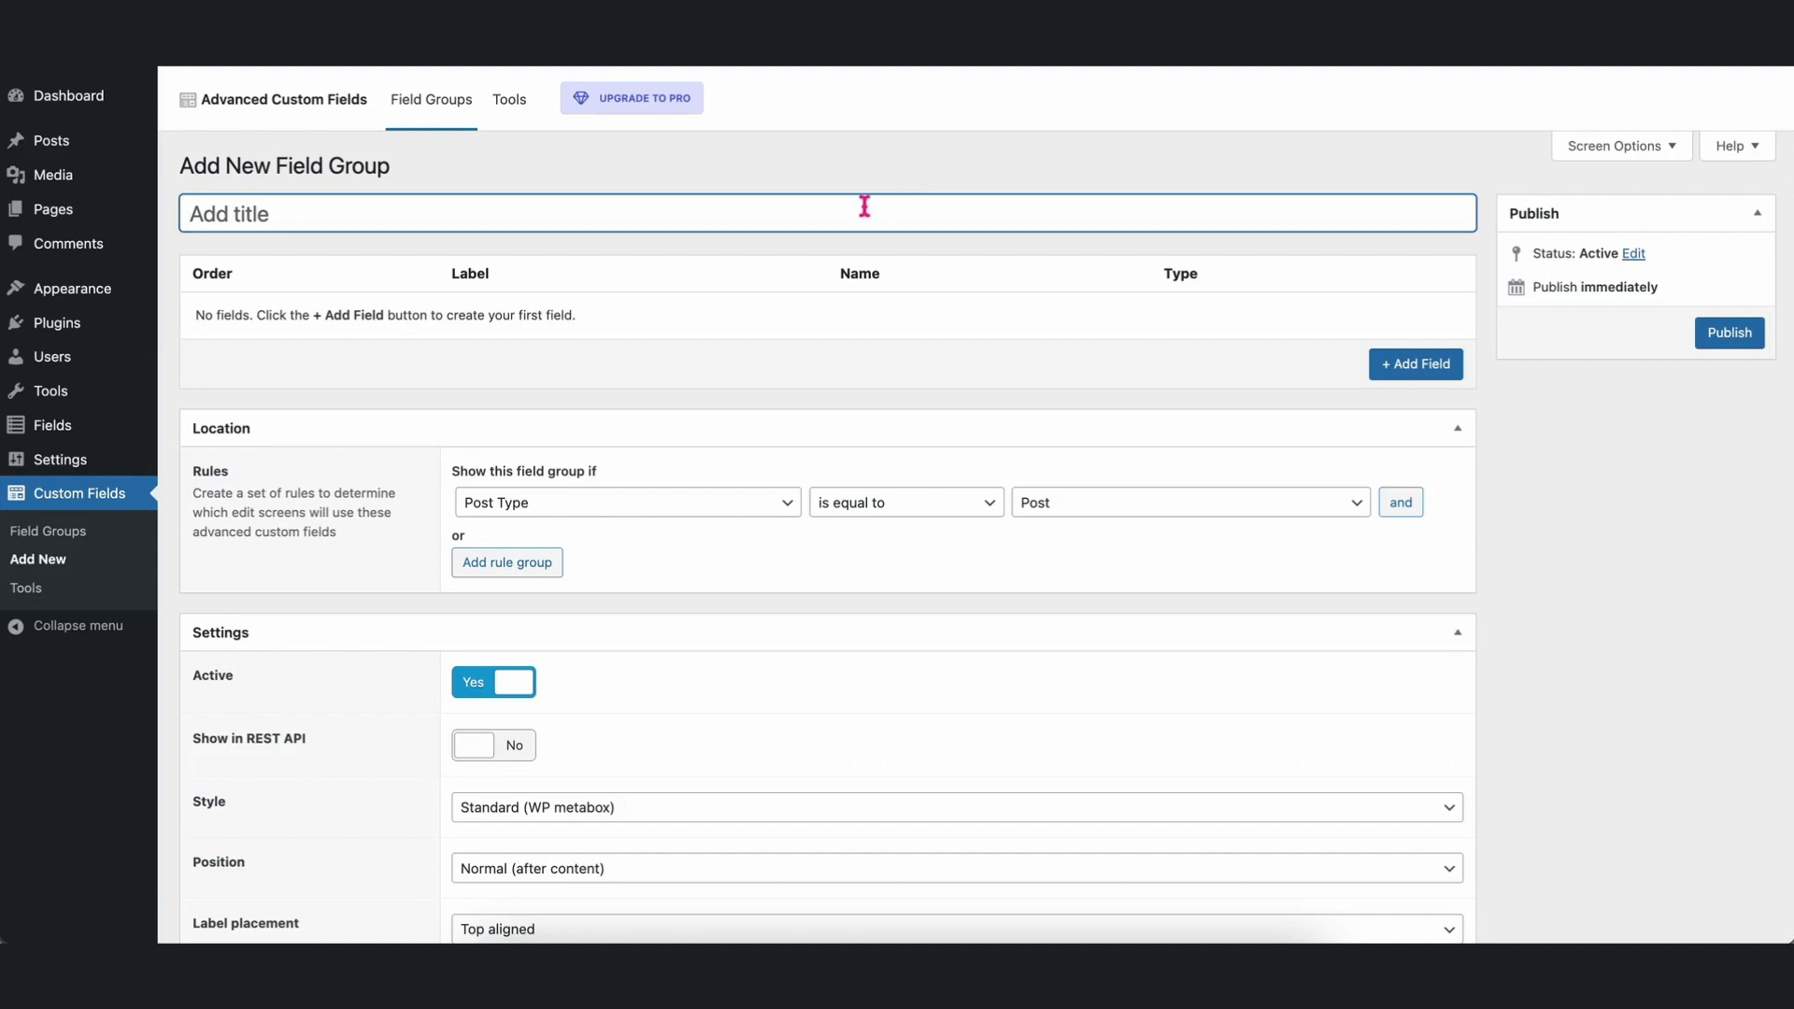
text(Team Members)
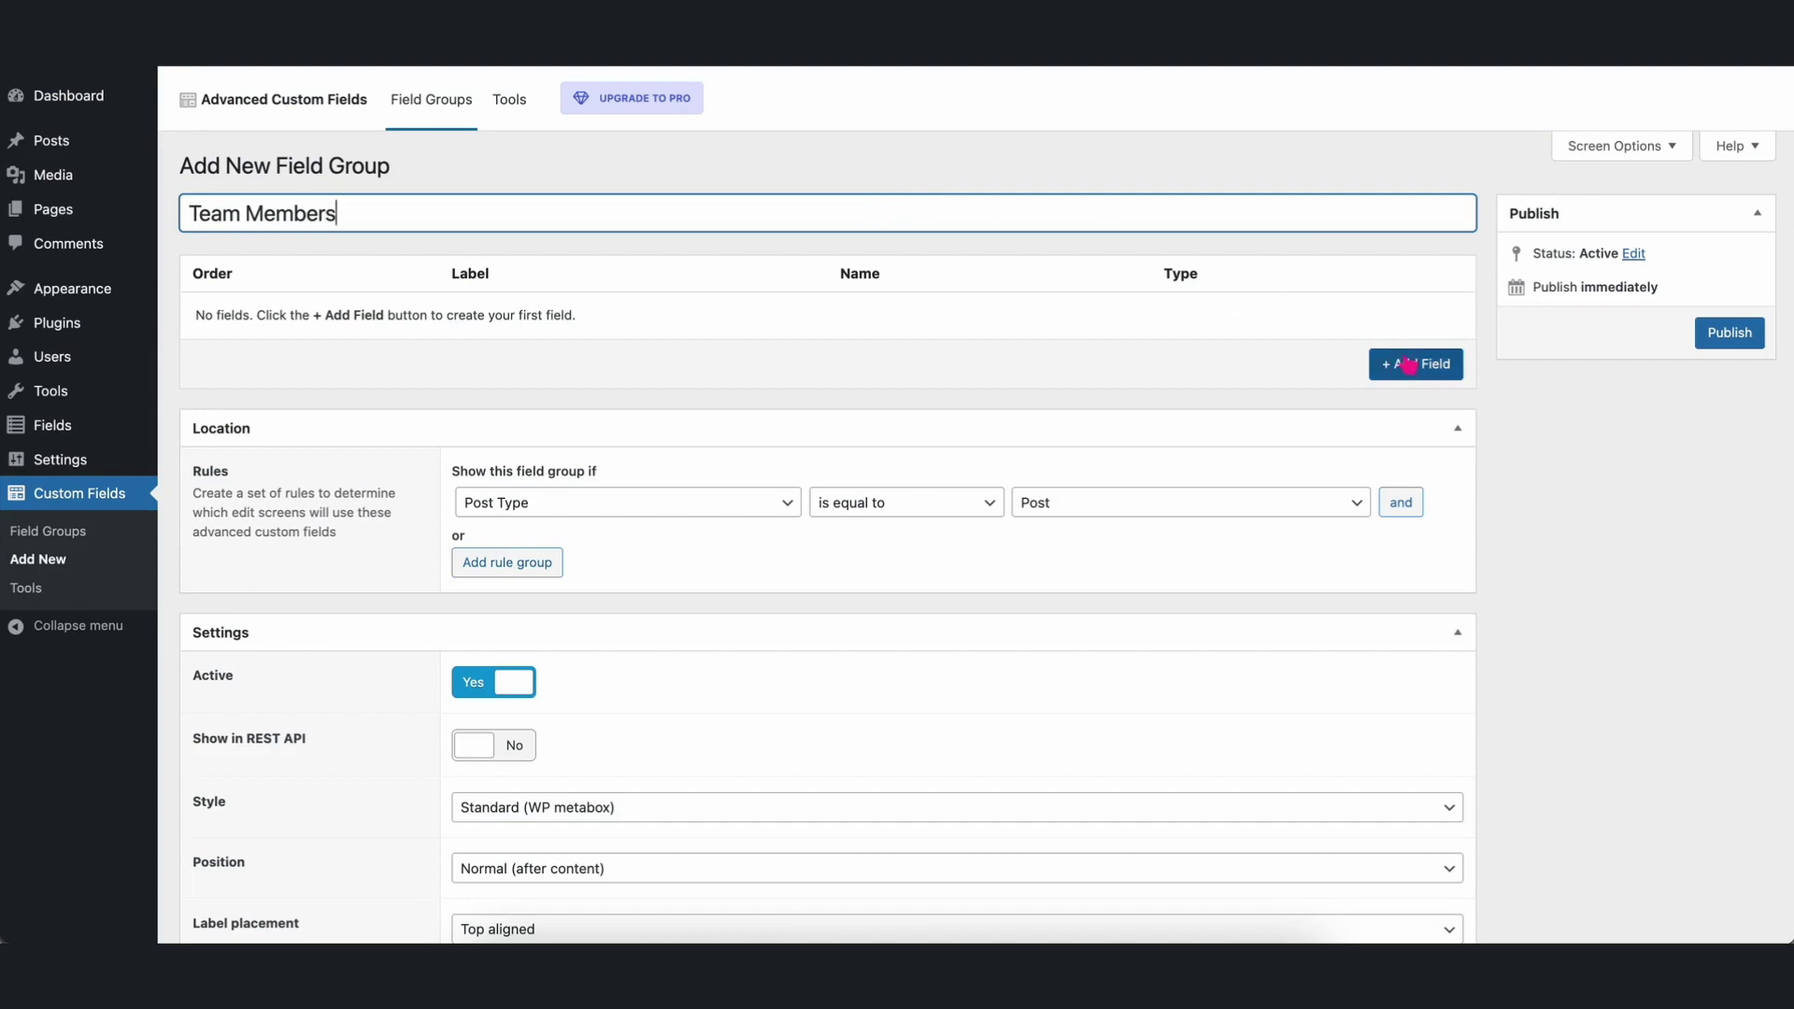
Add a Text field labelled Name (field name name).
click(1414, 368)
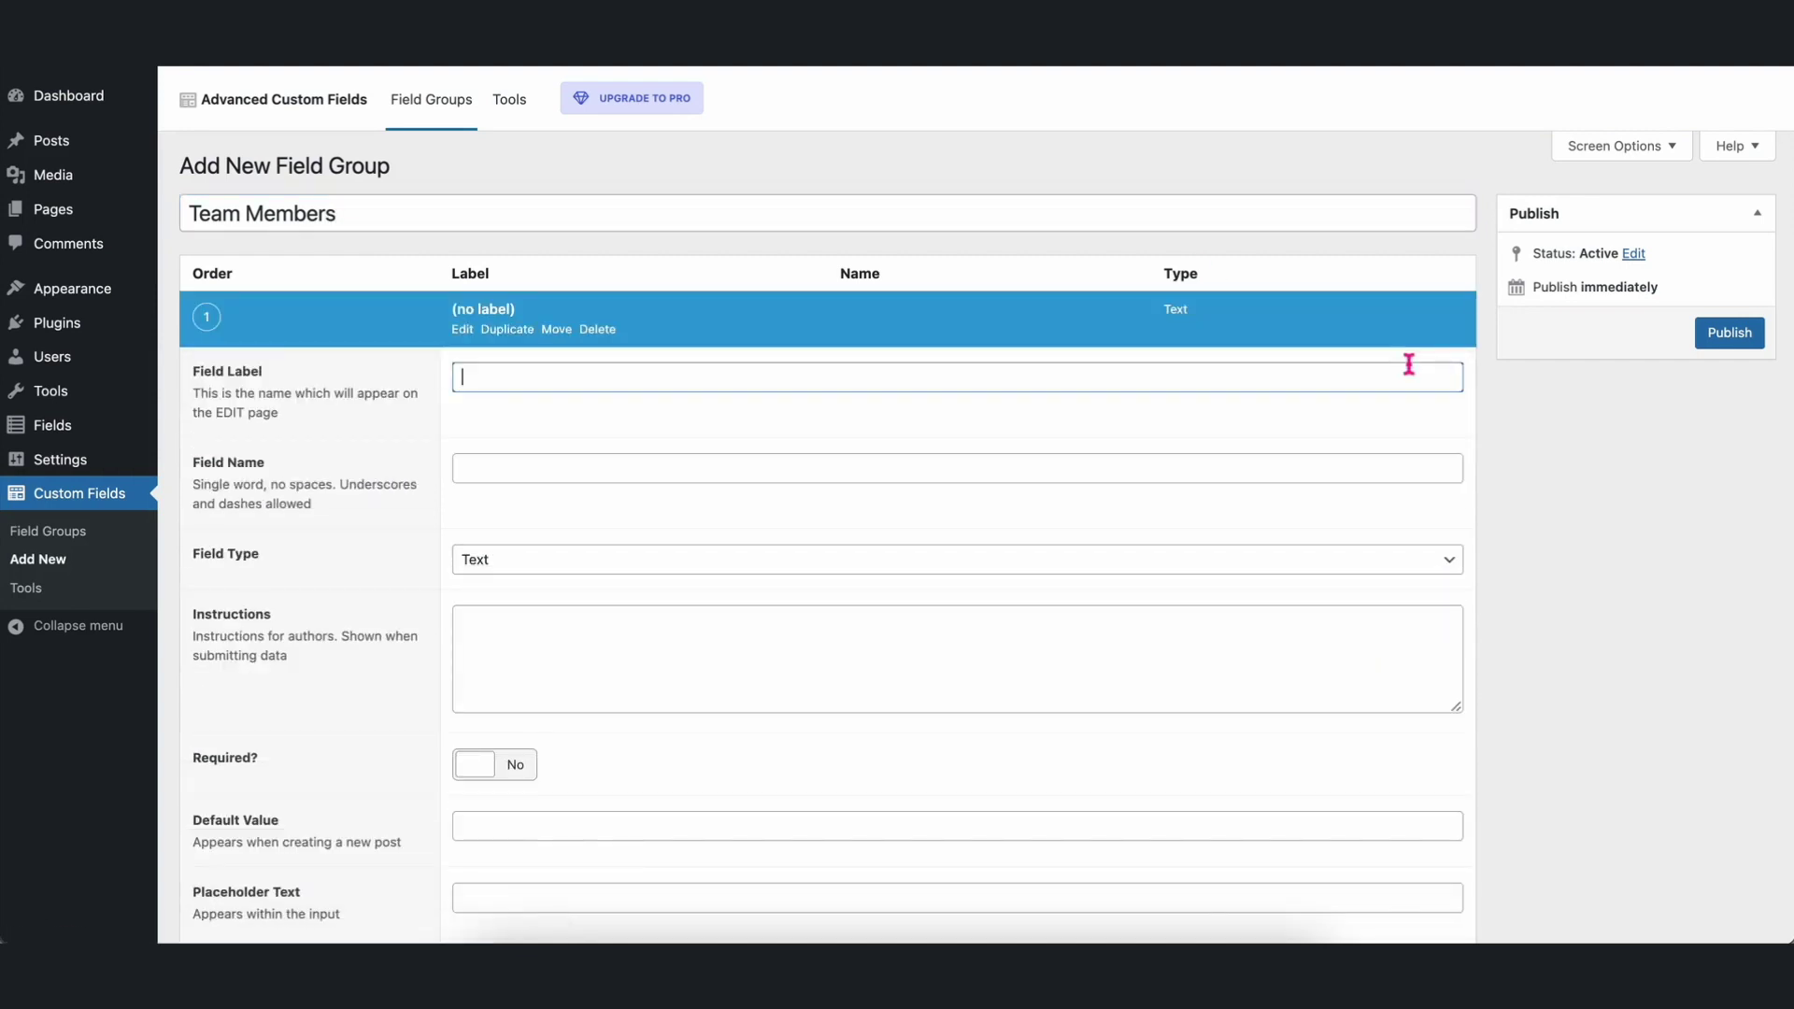
text(Name)
click(1008, 466)
scroll(1008, 465, down, 6)
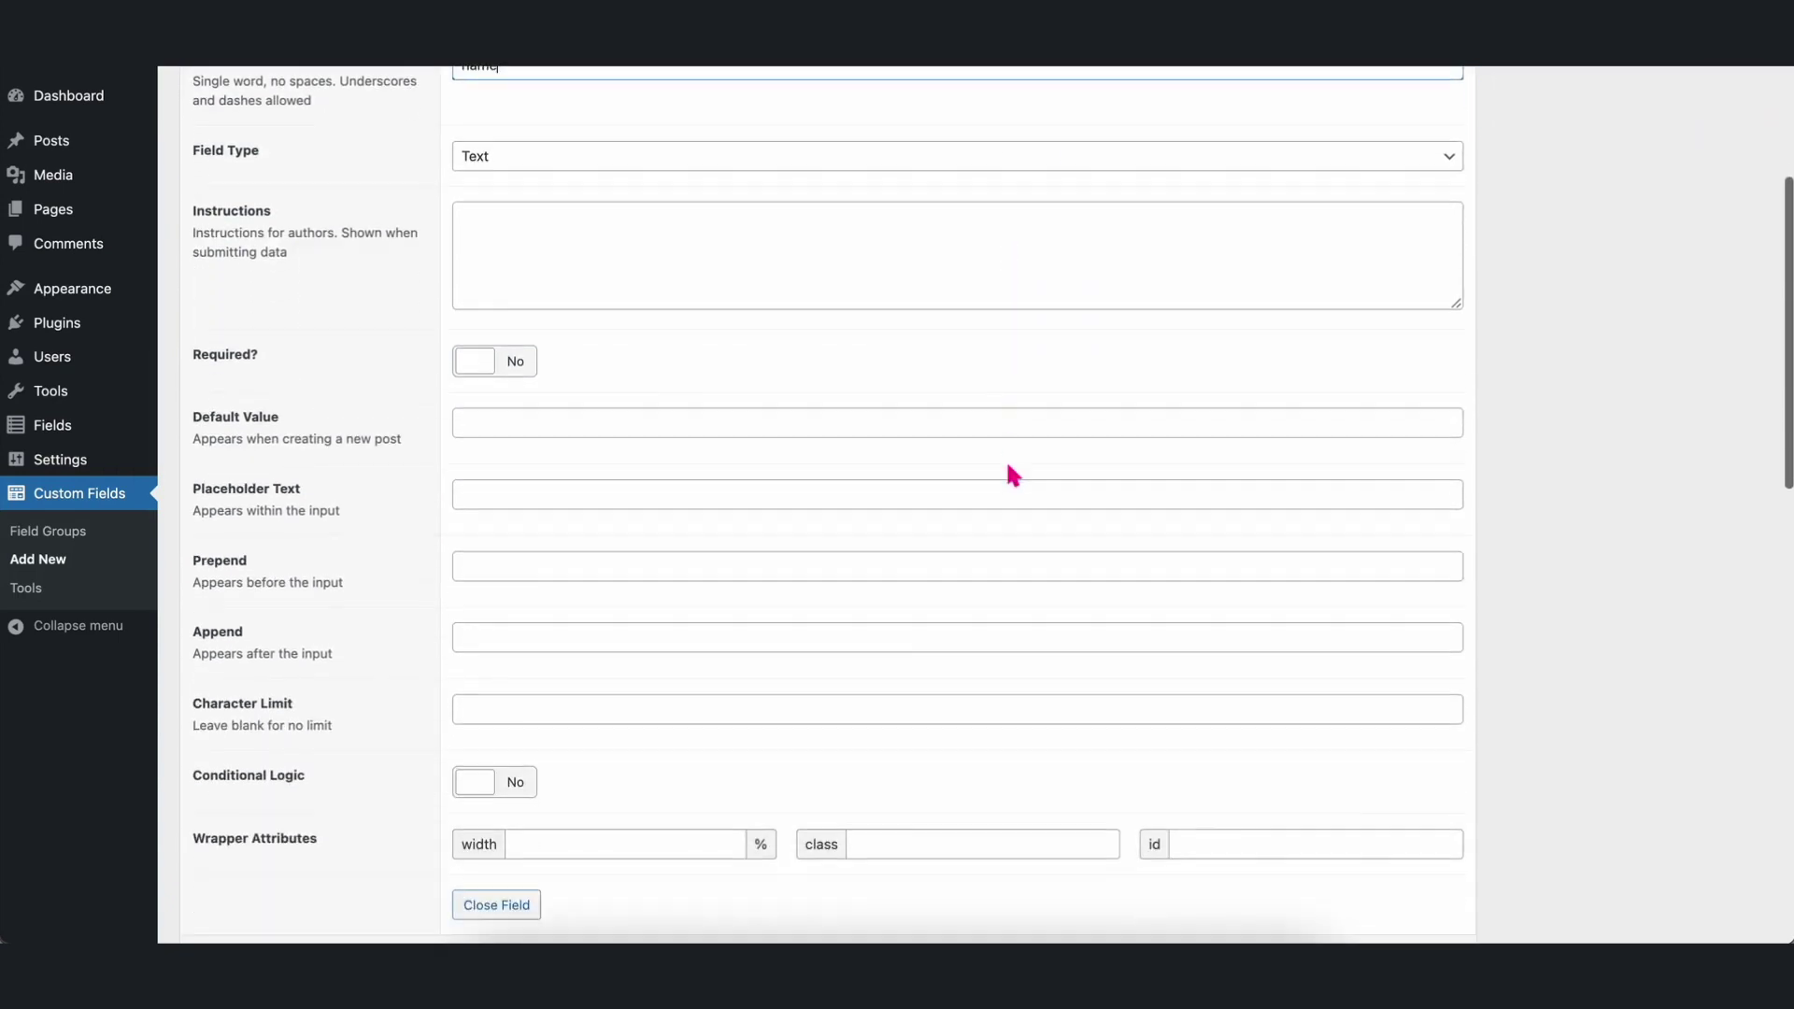
click(496, 781)
scroll(841, 366, up, 4)
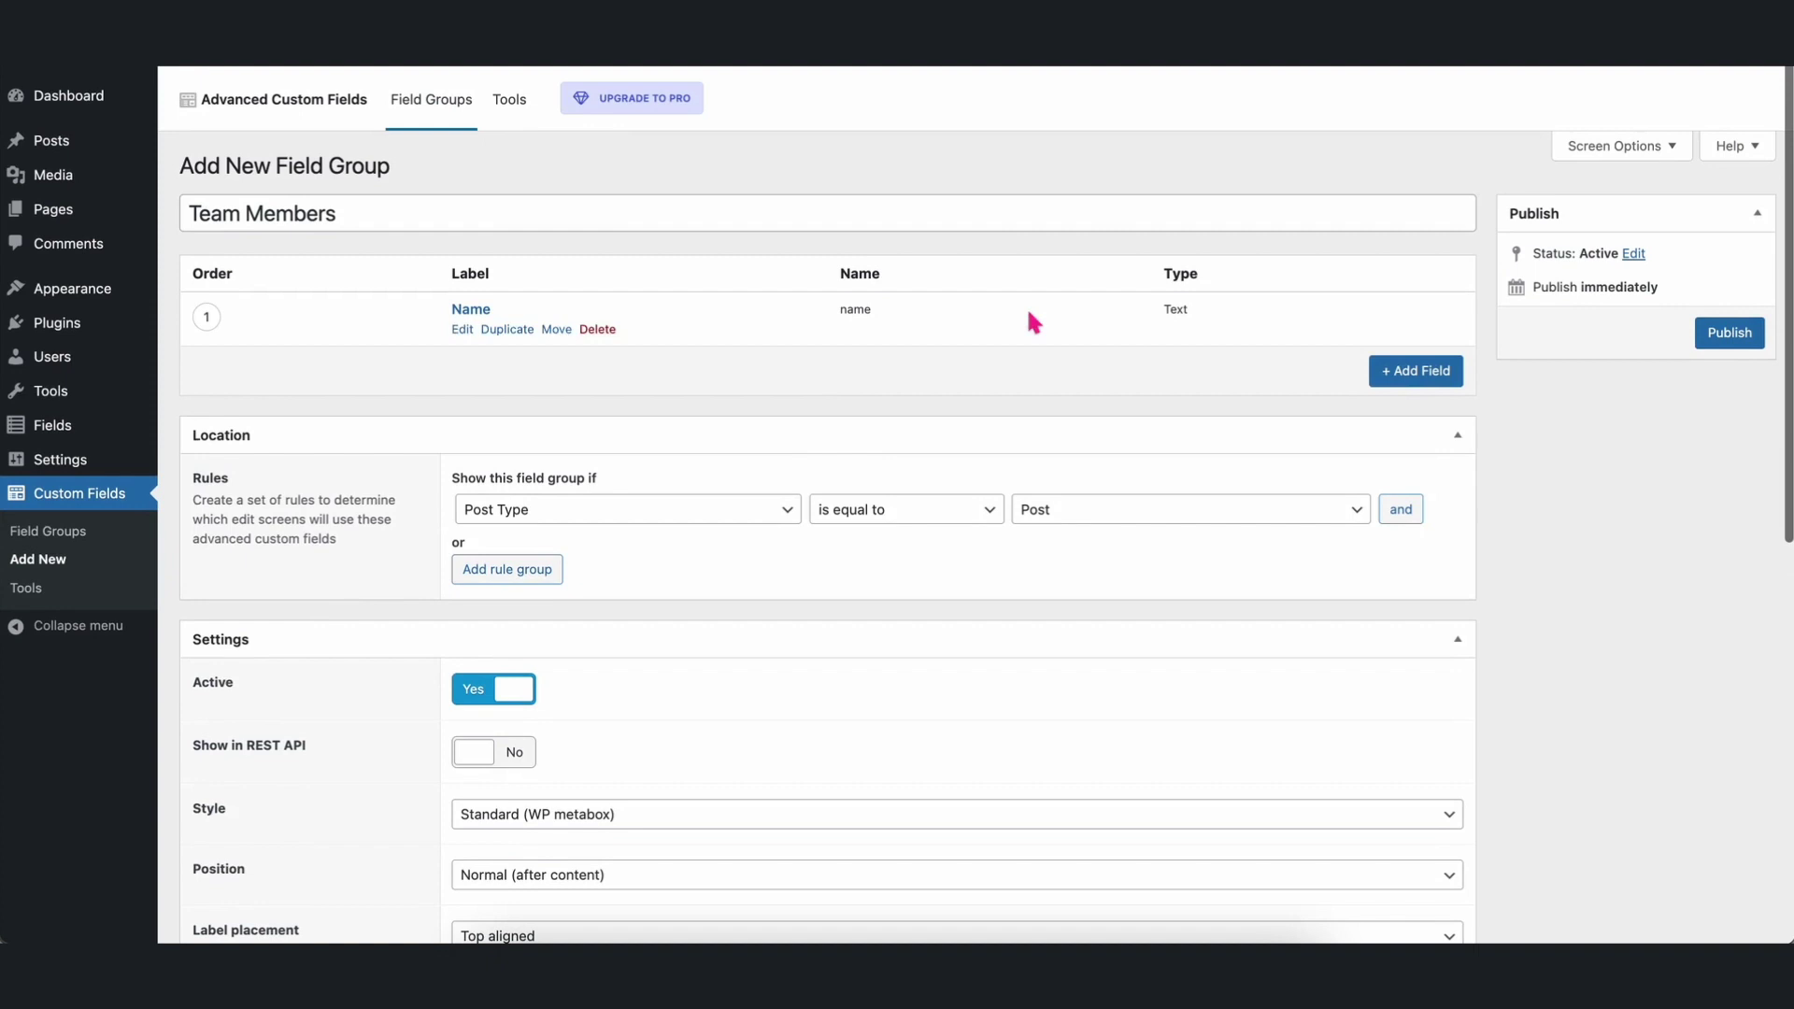
Add a Text field labelled Position (field name position).
click(1406, 374)
text(P)
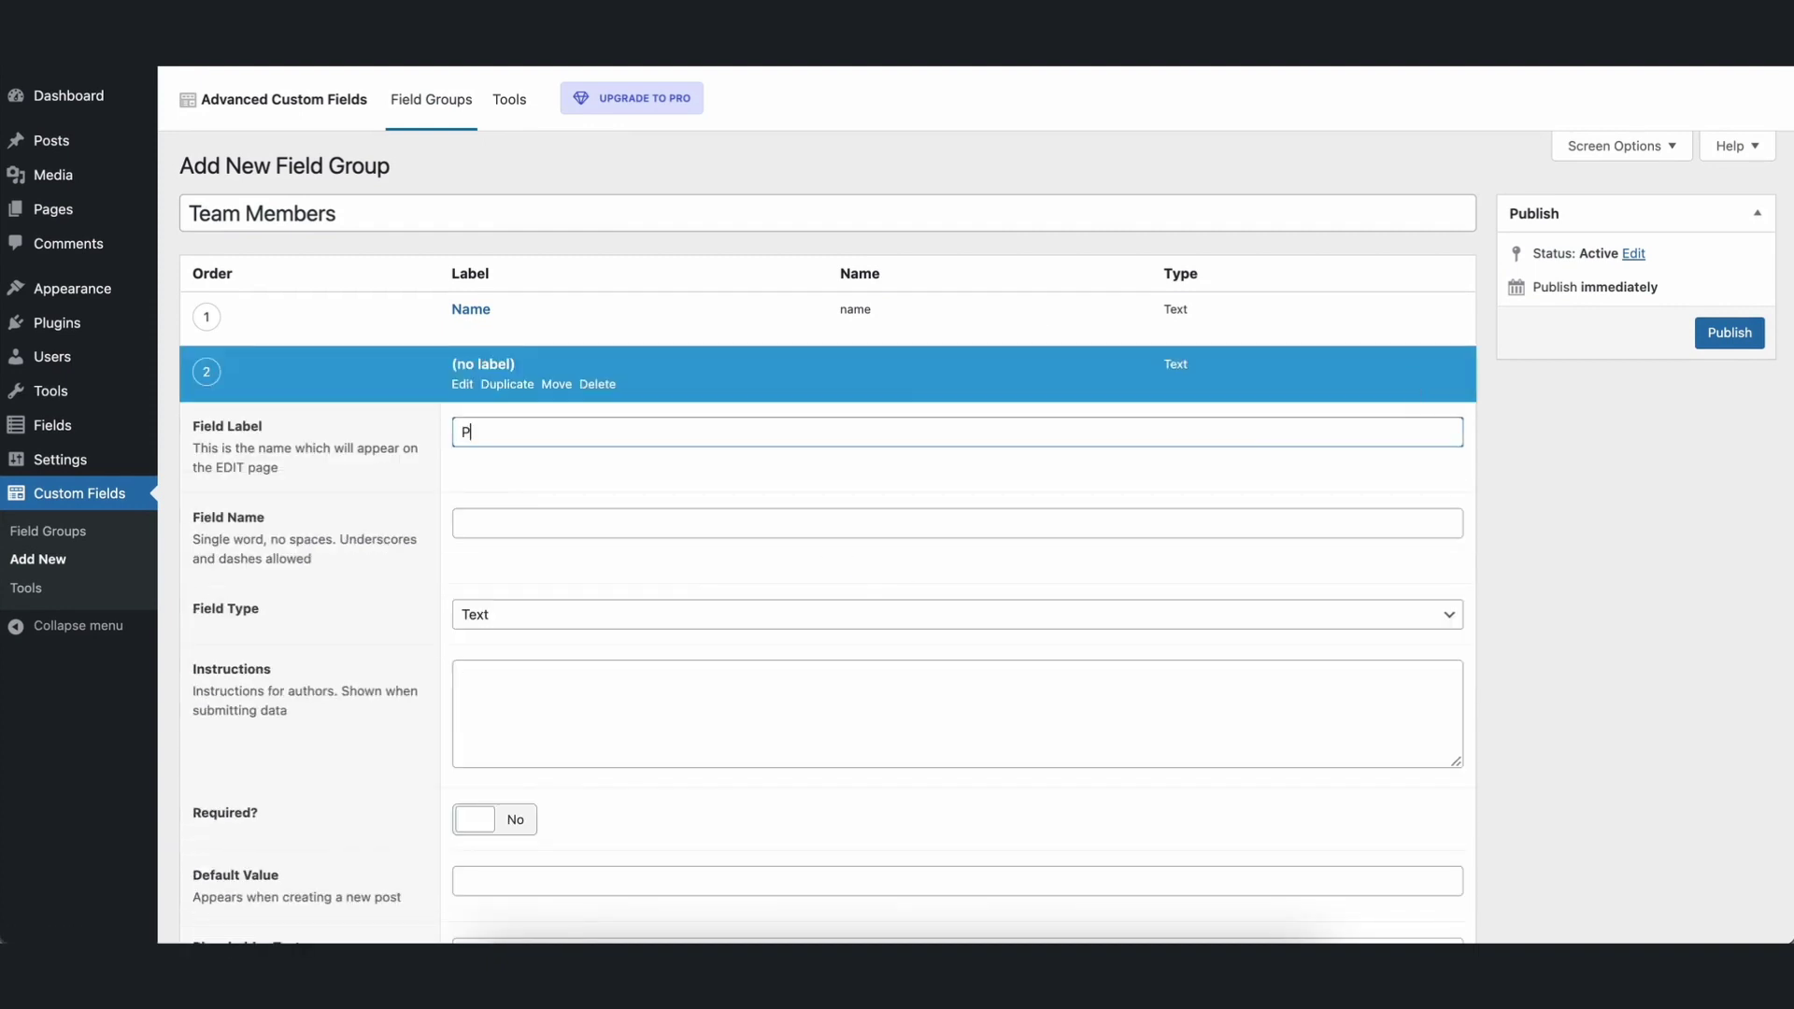
text(osition)
click(772, 525)
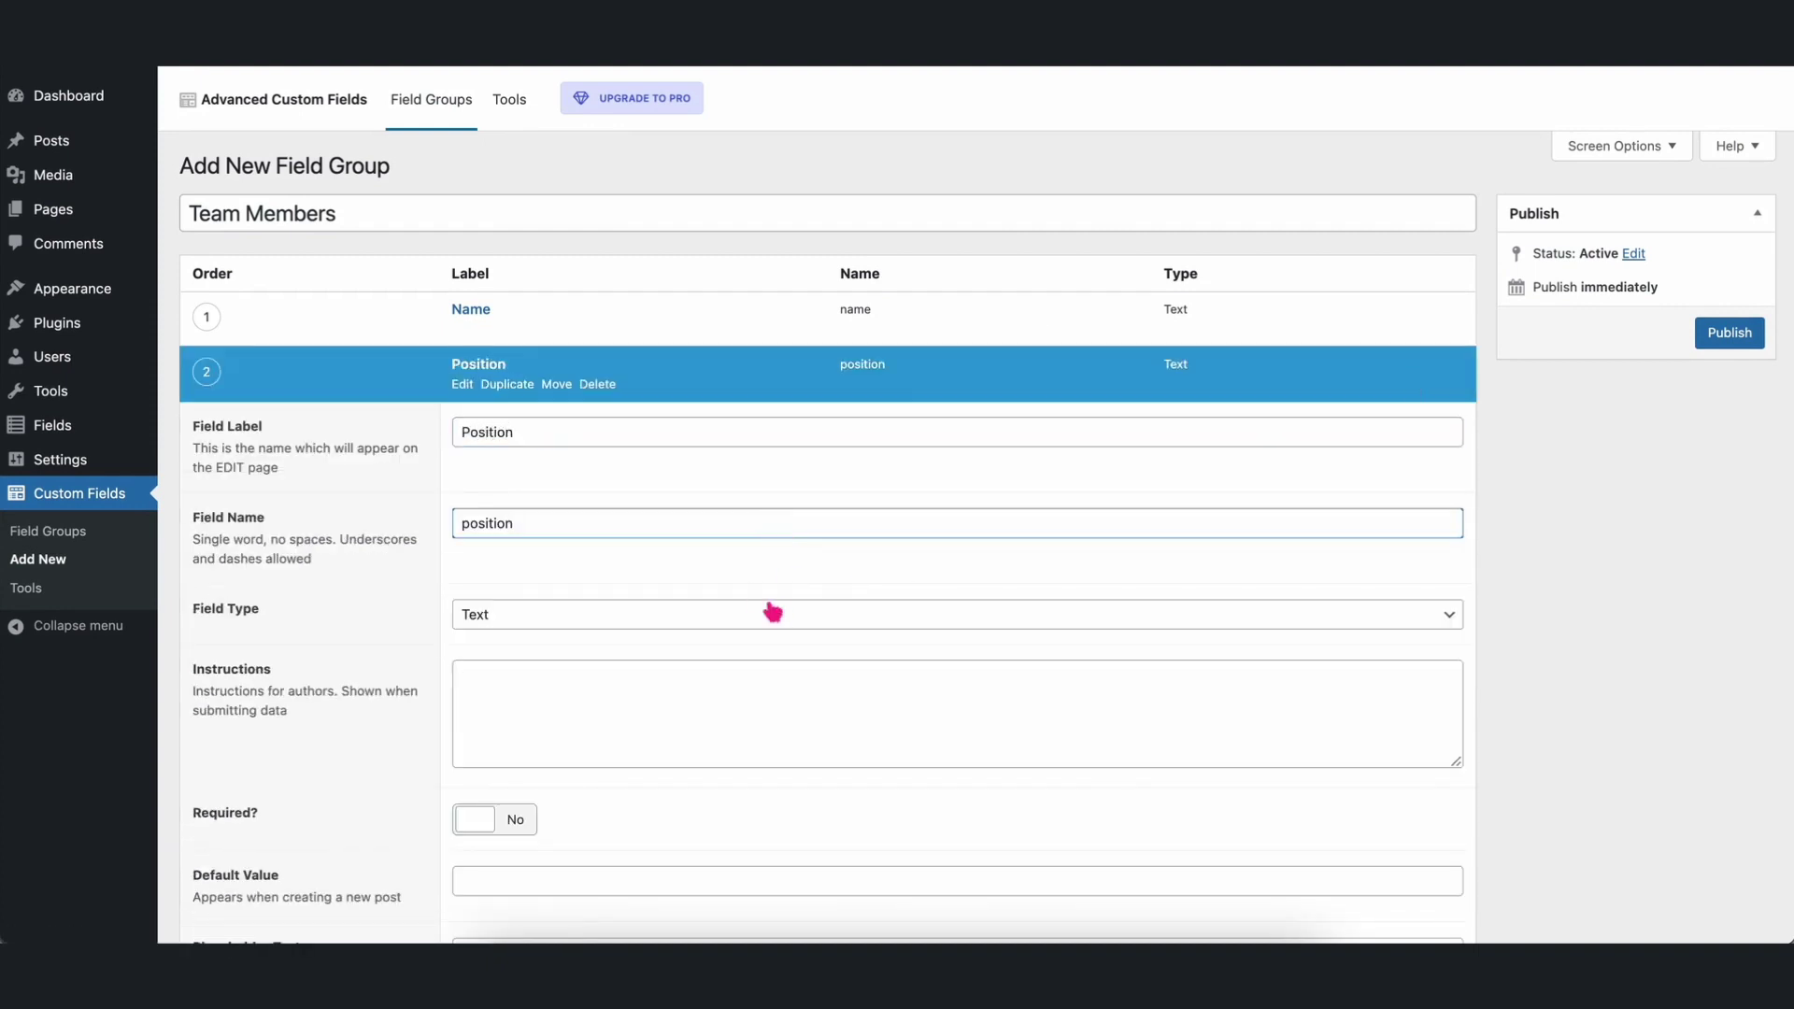
scroll(763, 708, down, 2)
scroll(762, 708, down, 4)
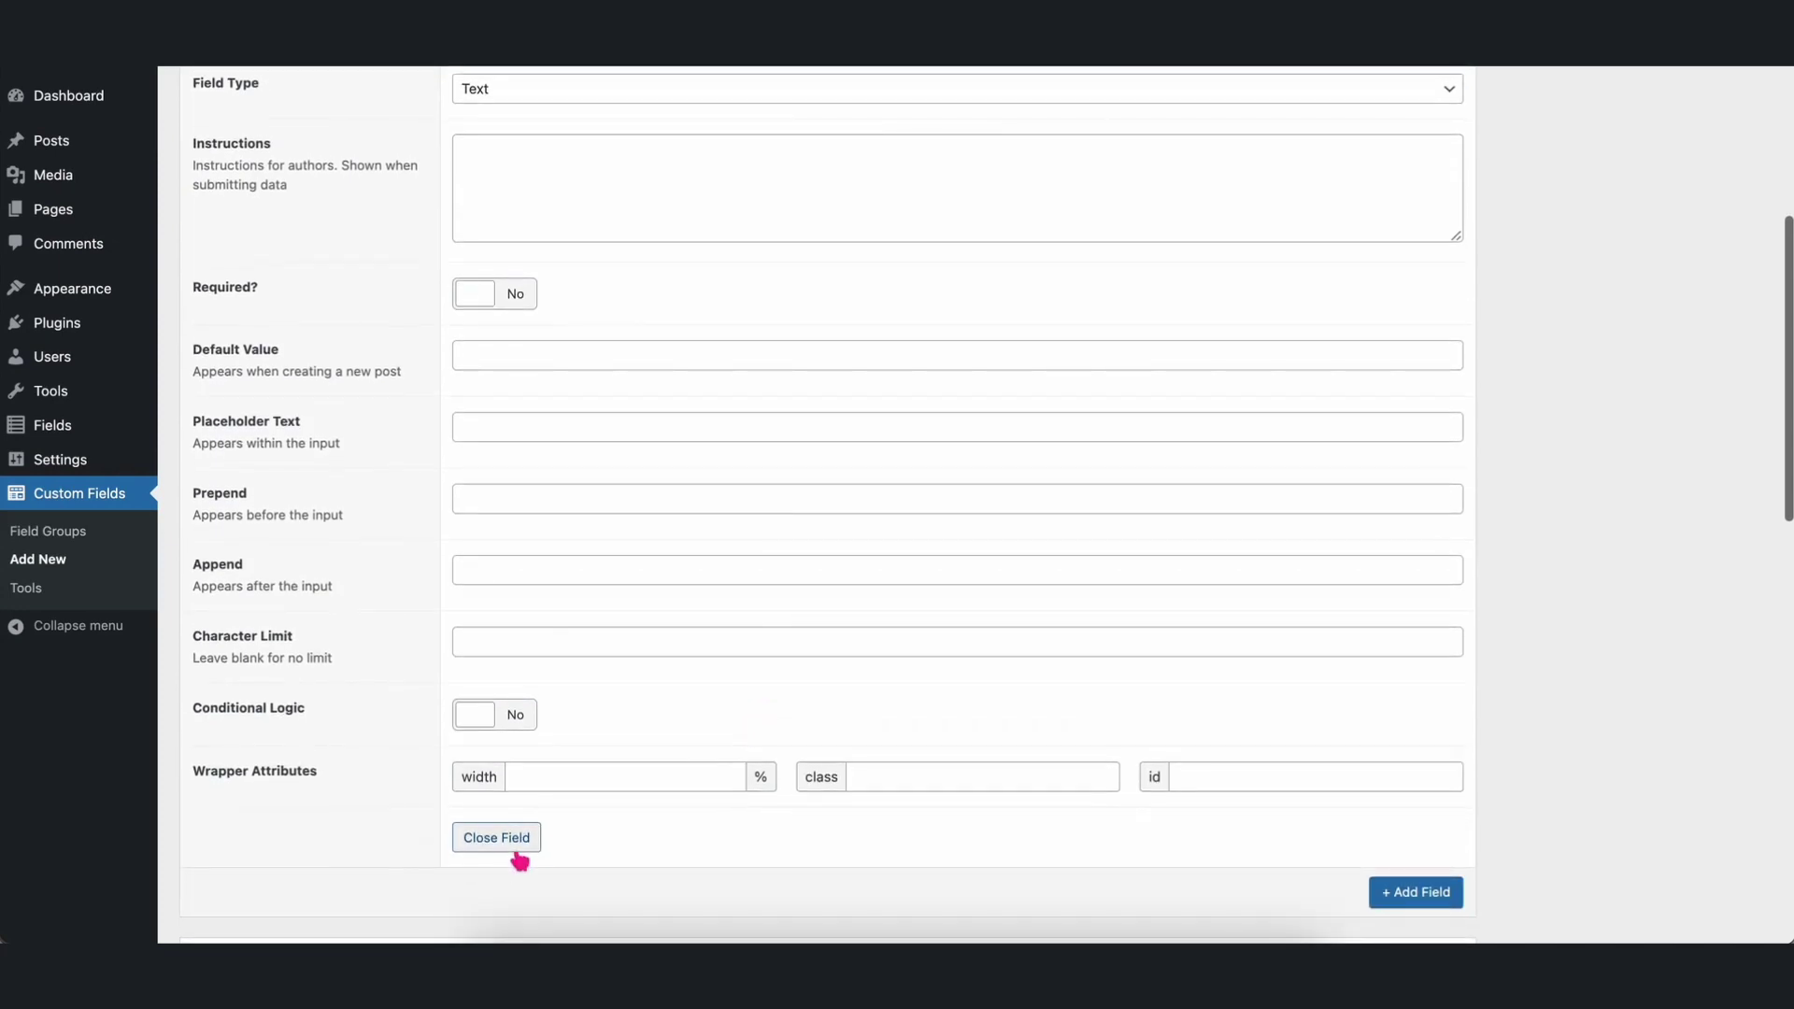
click(518, 847)
scroll(909, 317, up, 5)
scroll(912, 318, up, 2)
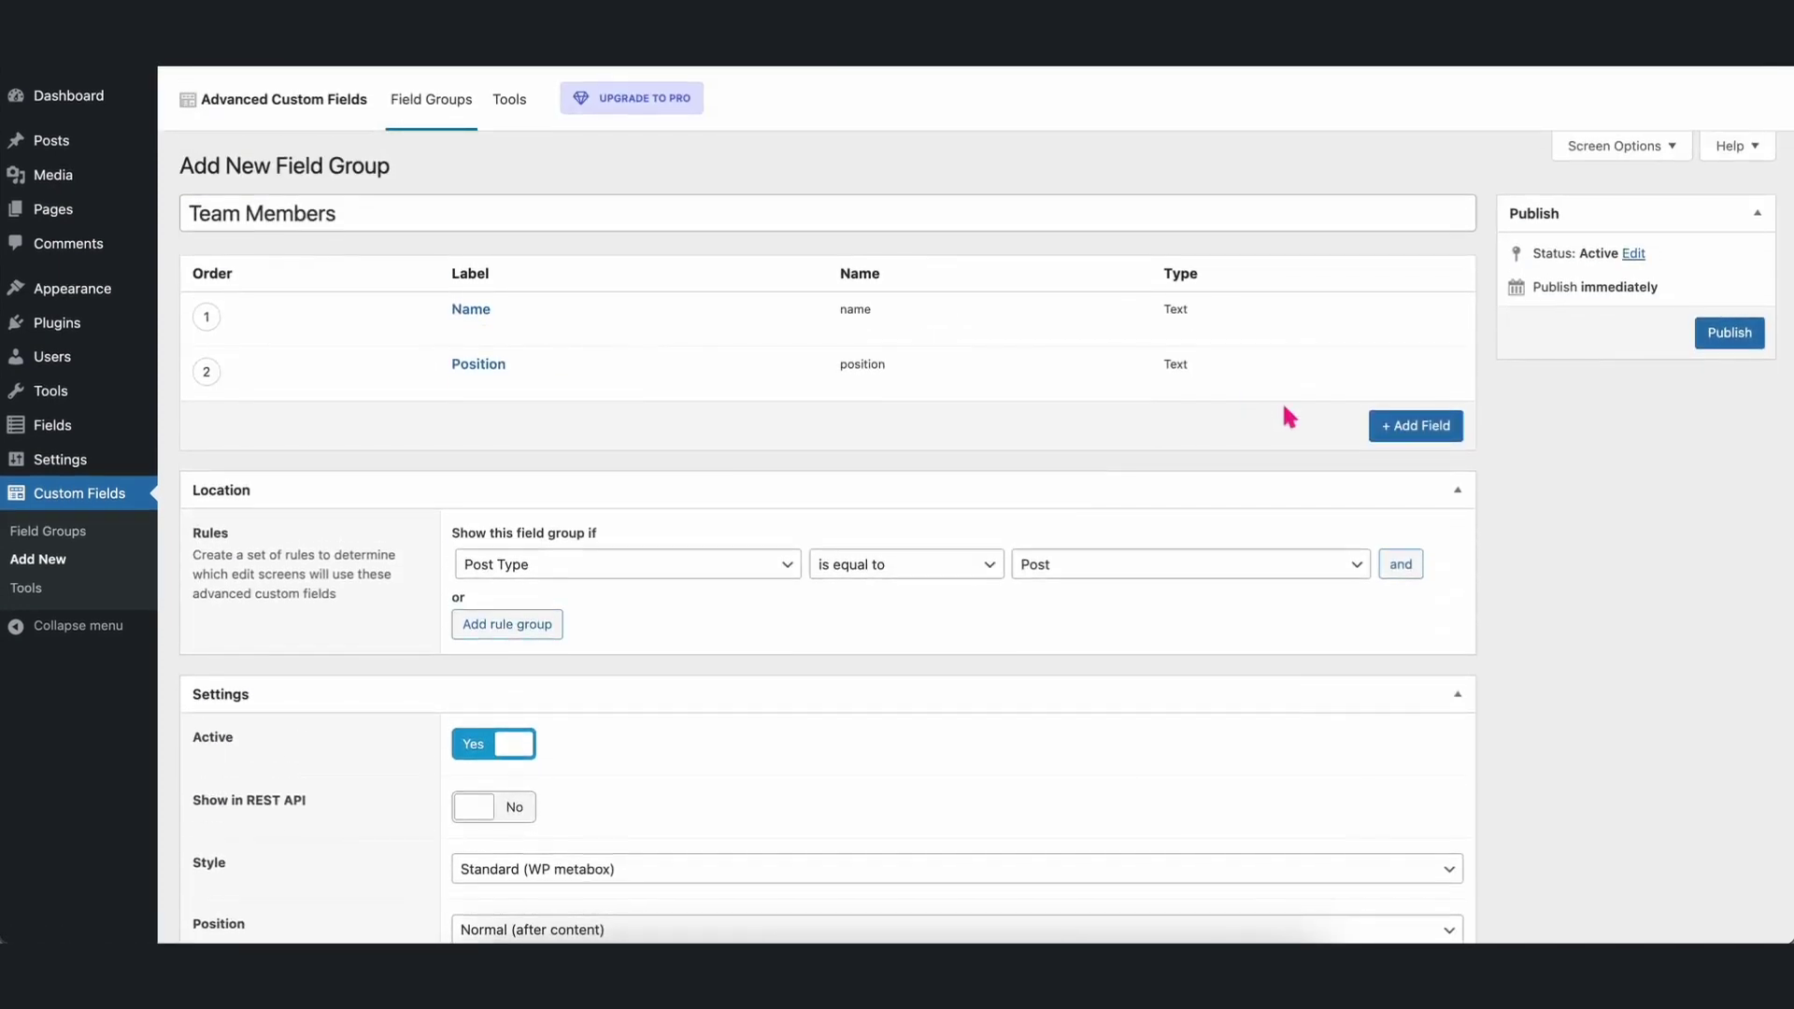
Add an Email-type field labelled Email Address (field name email_address).
click(1387, 425)
text(Email Add)
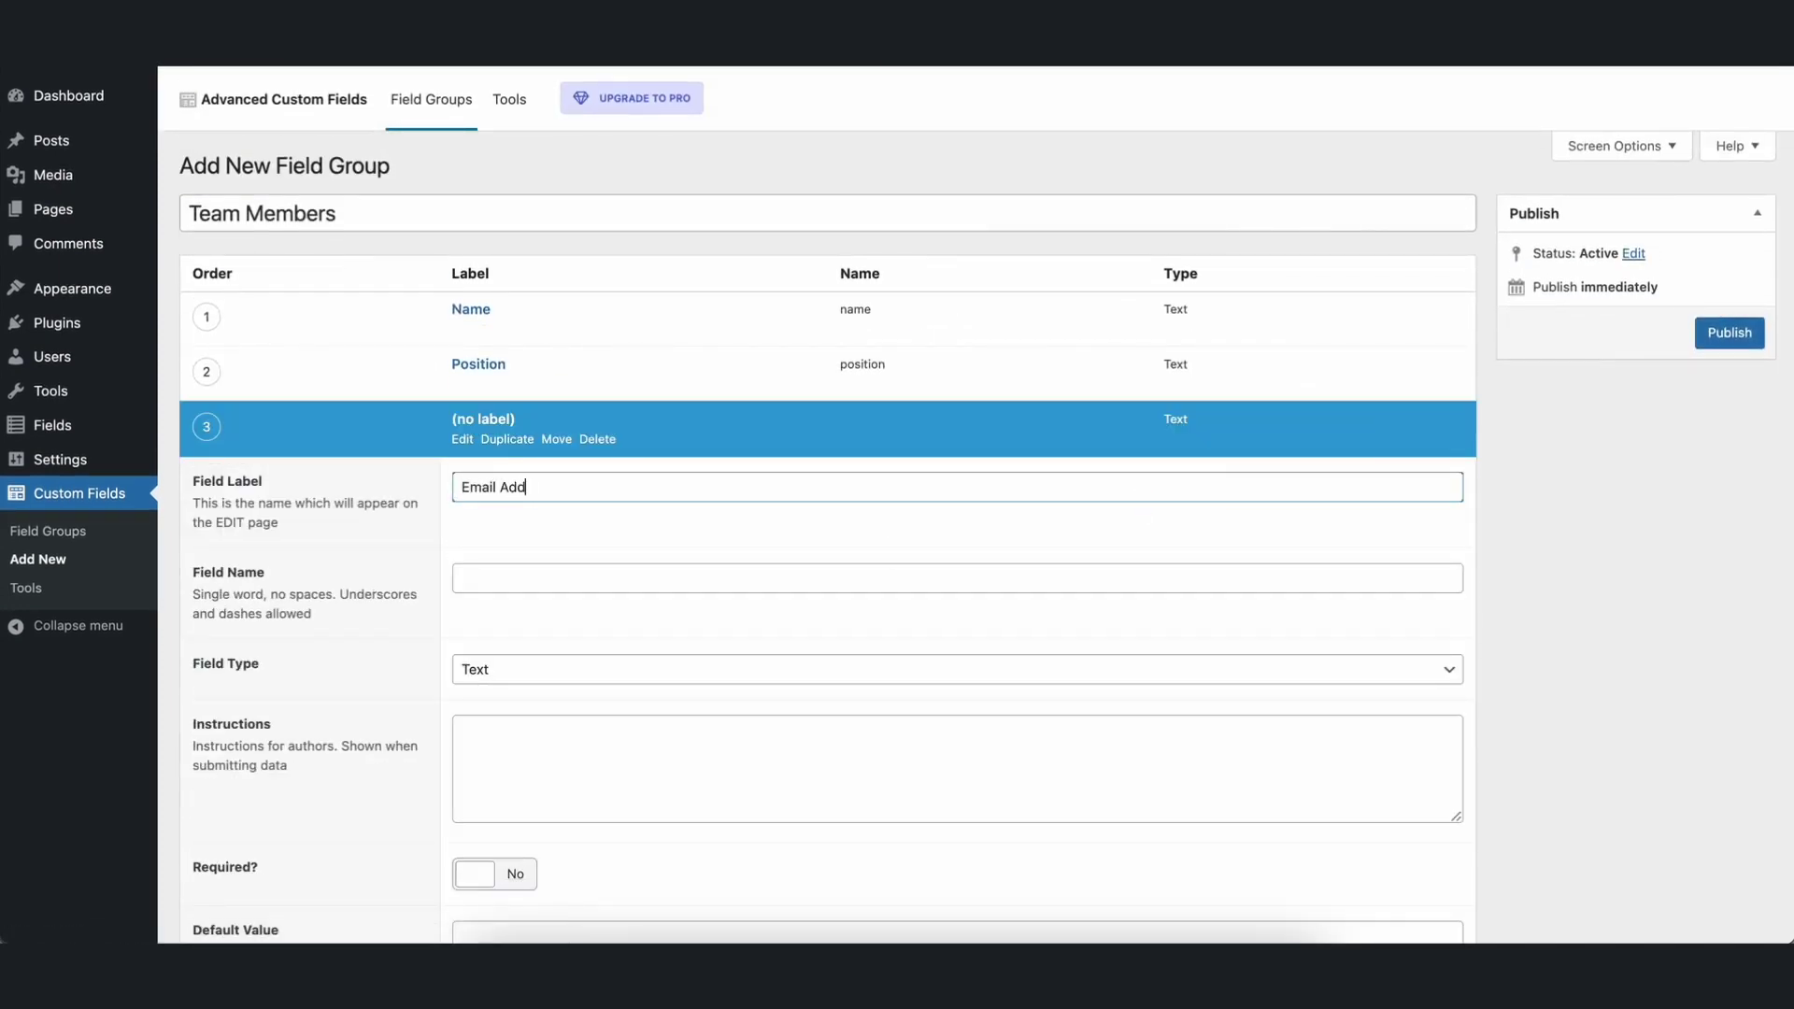
text(ress)
click(745, 587)
click(691, 674)
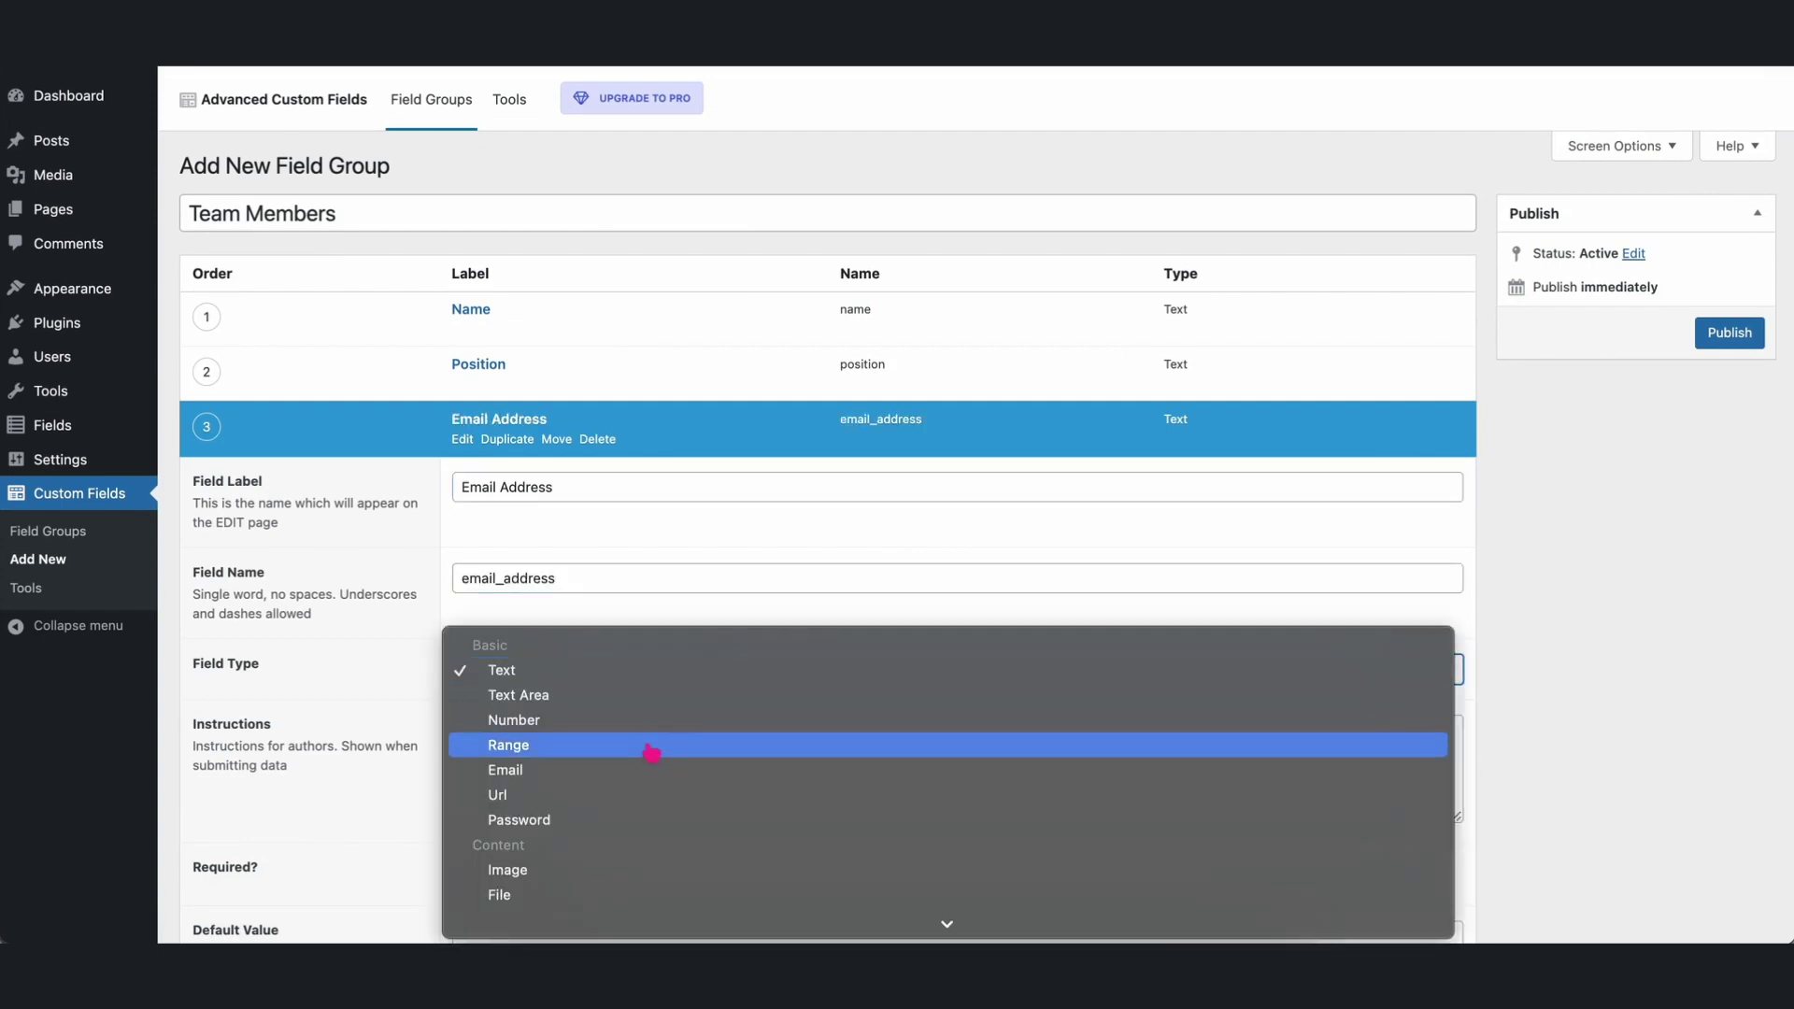
click(635, 770)
scroll(669, 700, down, 5)
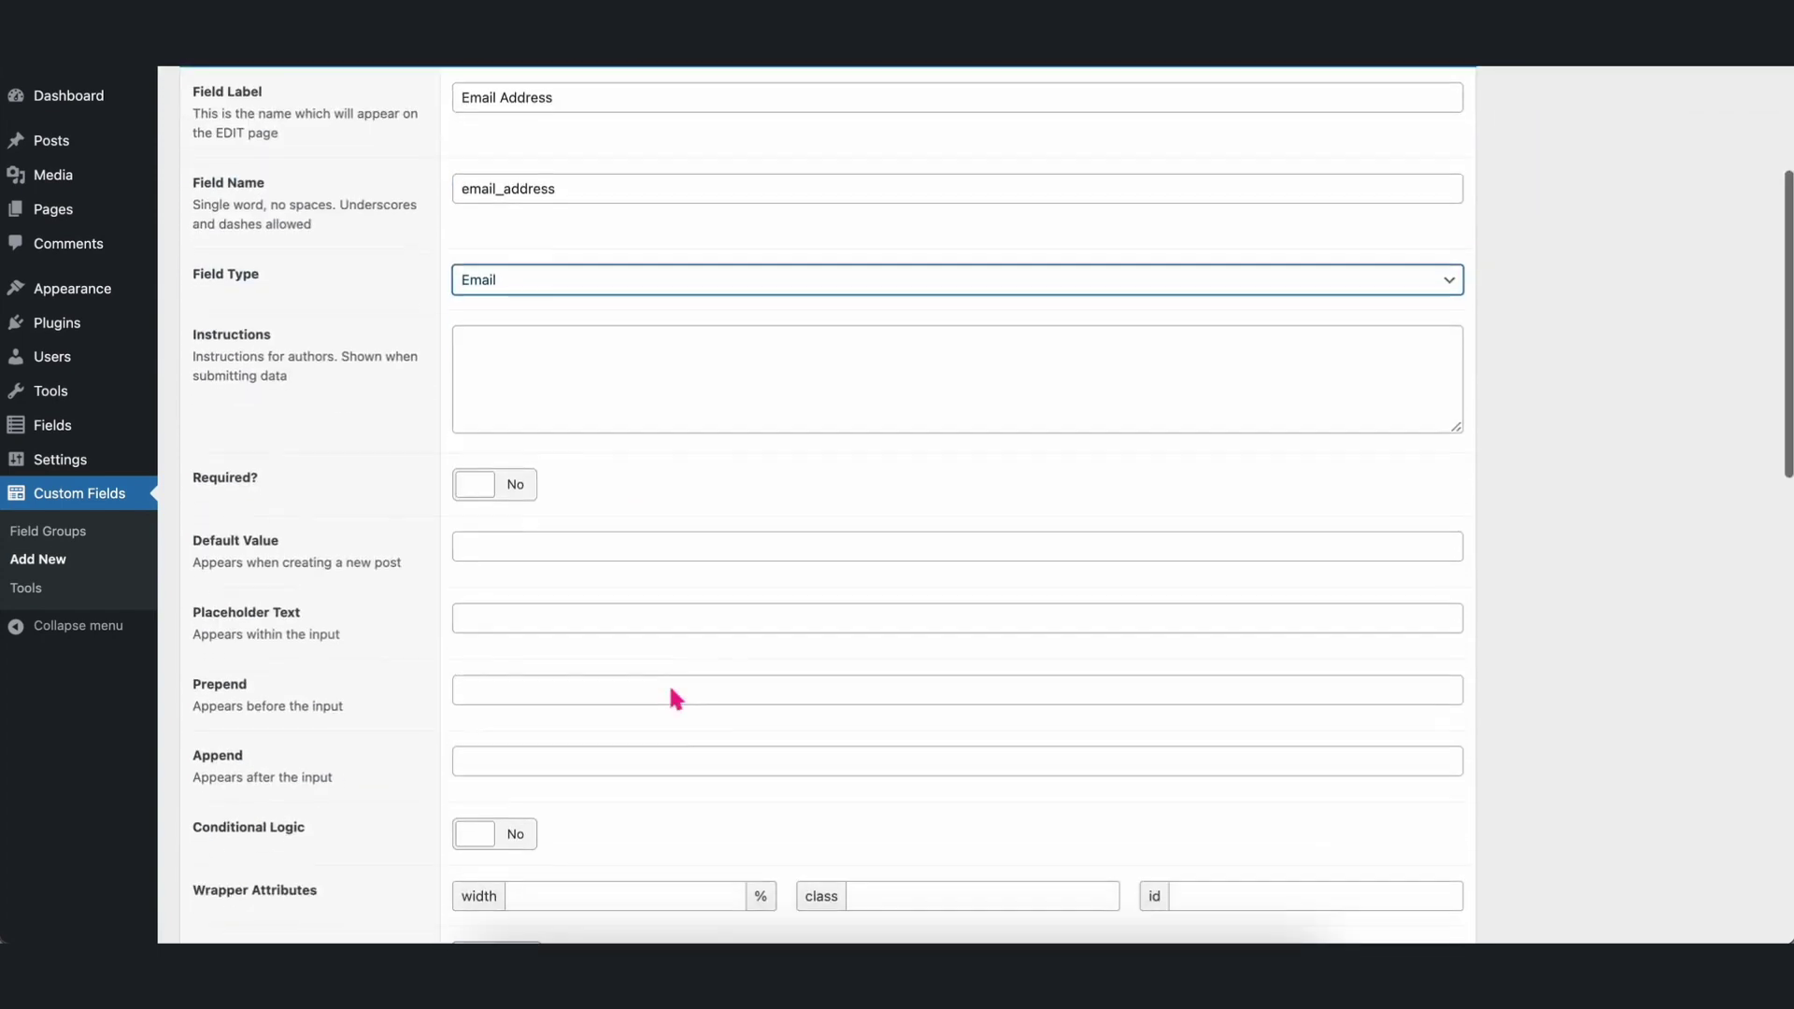
scroll(675, 696, down, 3)
click(504, 745)
scroll(1158, 512, up, 3)
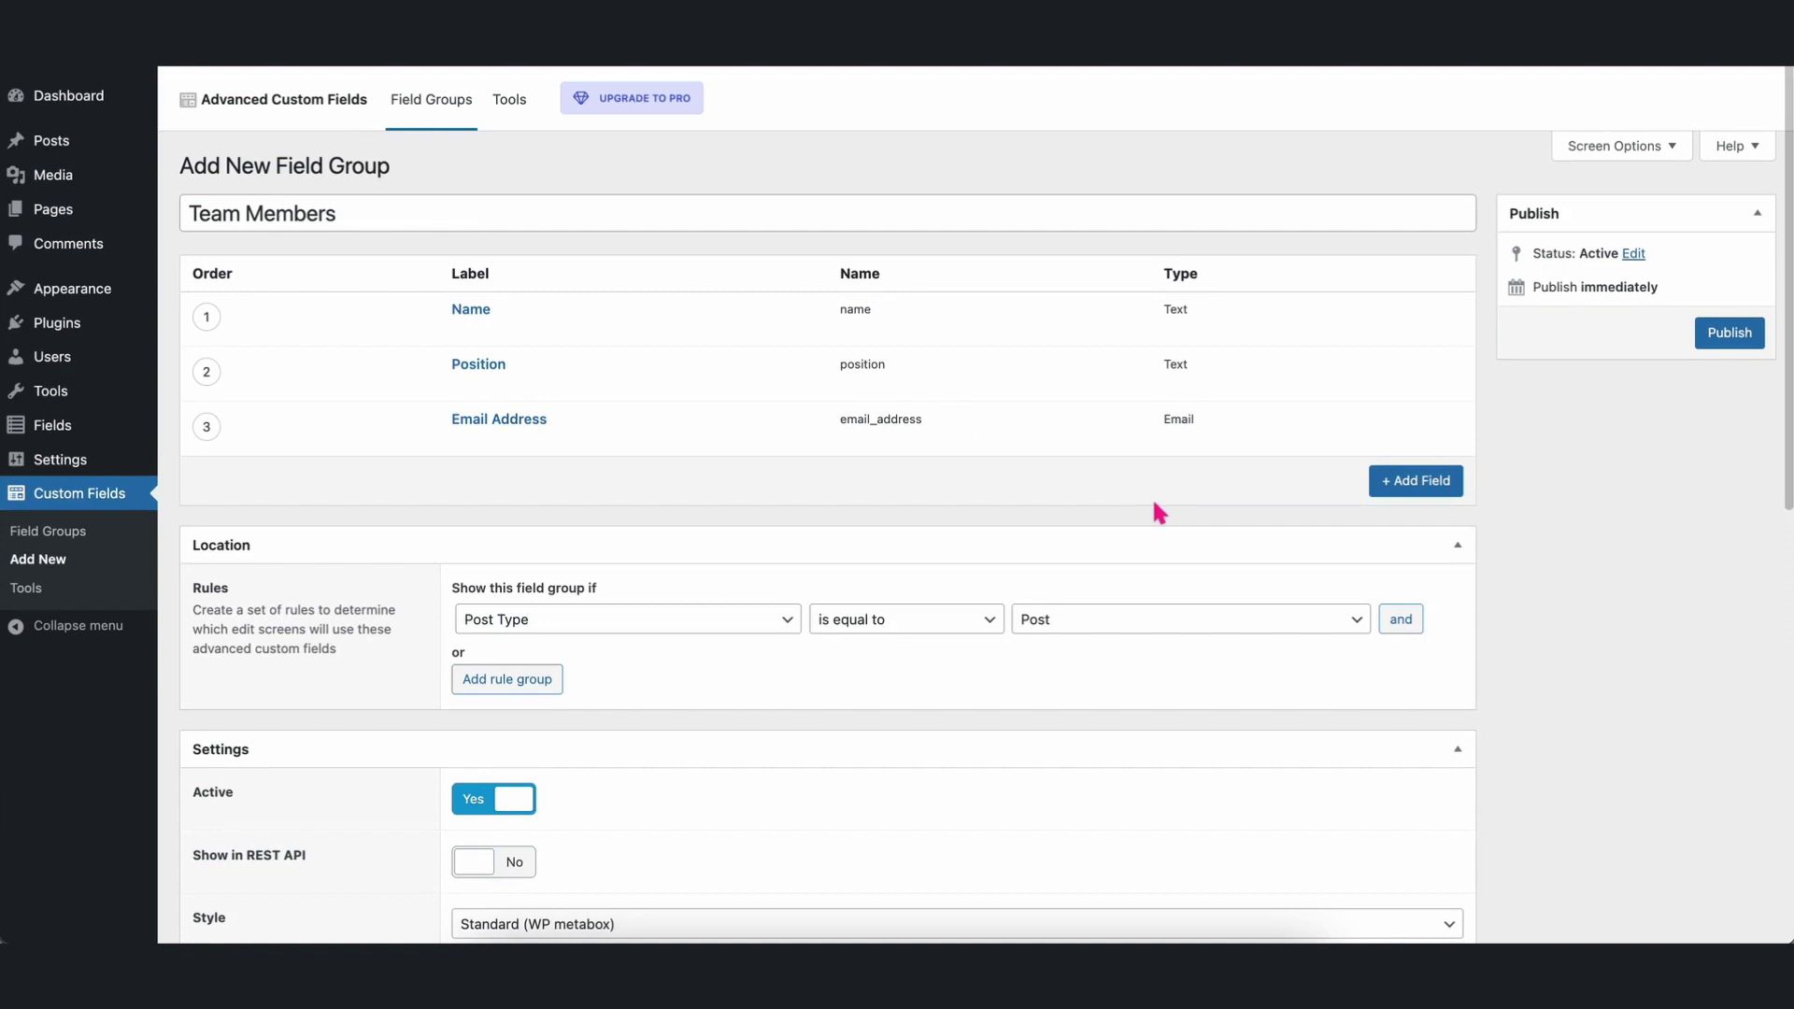
Add a Number-type field labelled Contact Number (field name contact_number).
click(1392, 481)
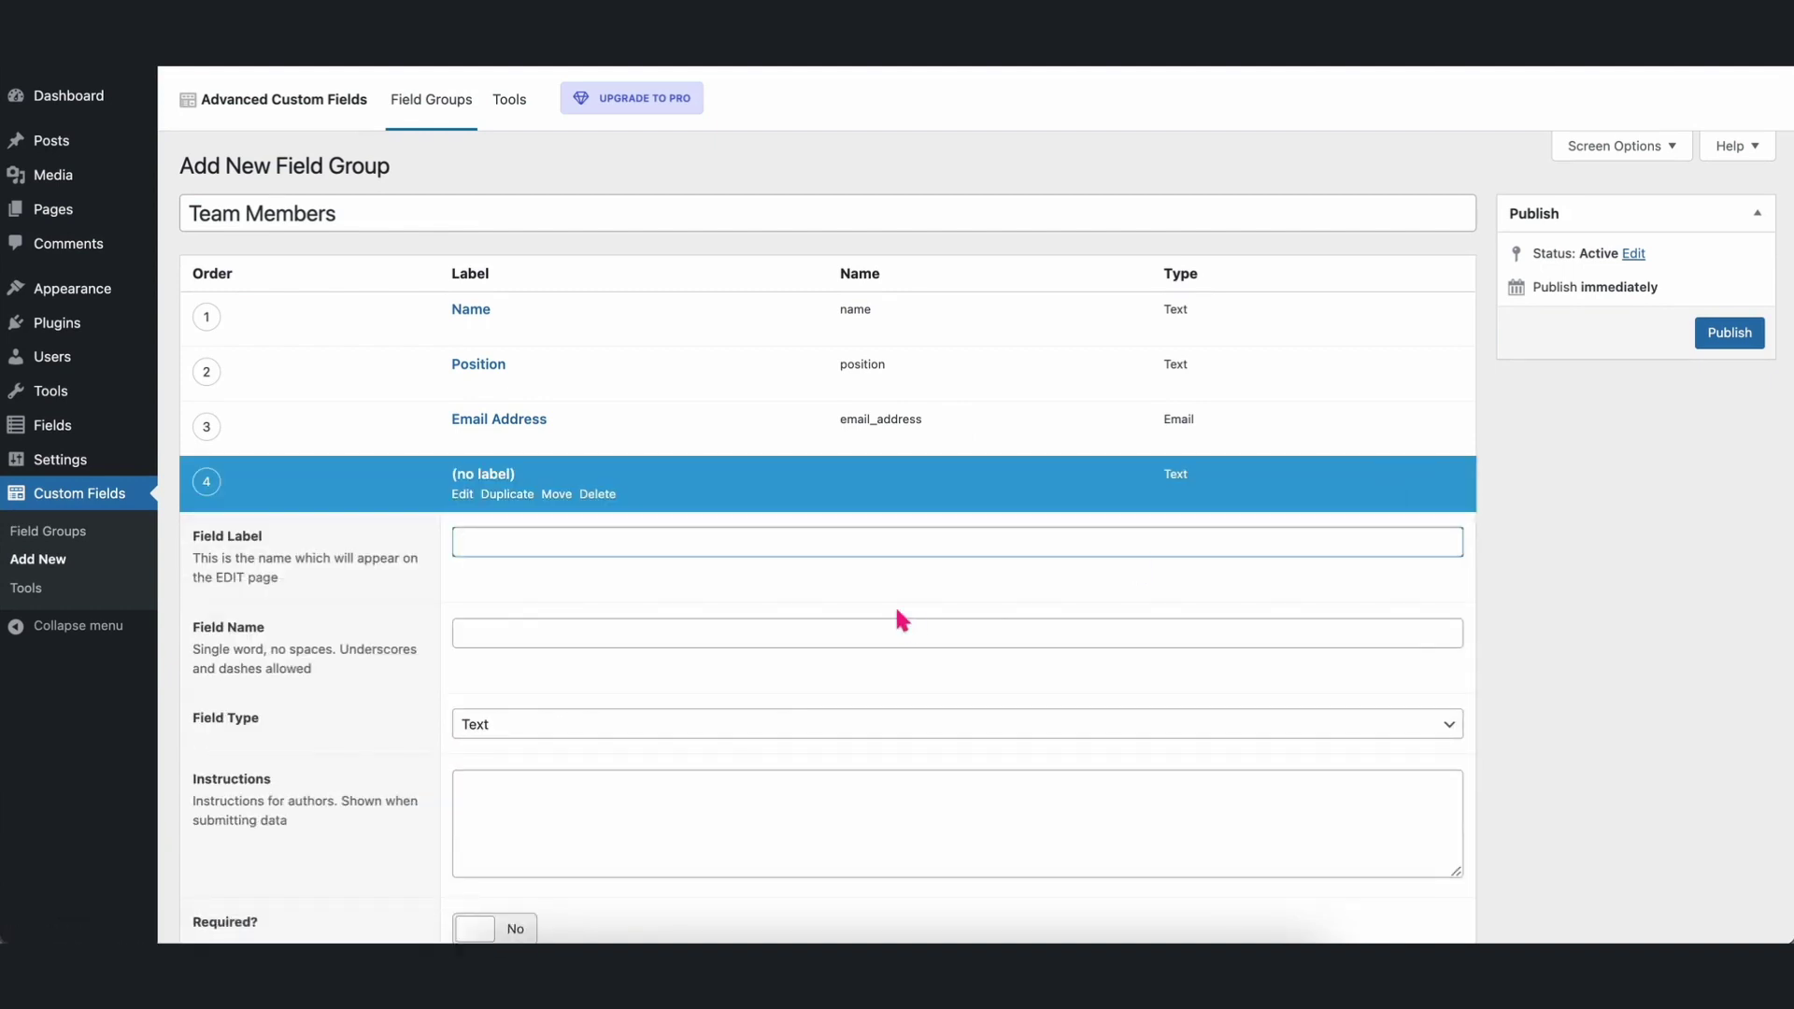
text(Contact Number)
click(897, 633)
scroll(897, 636, down, 2)
click(894, 627)
click(812, 669)
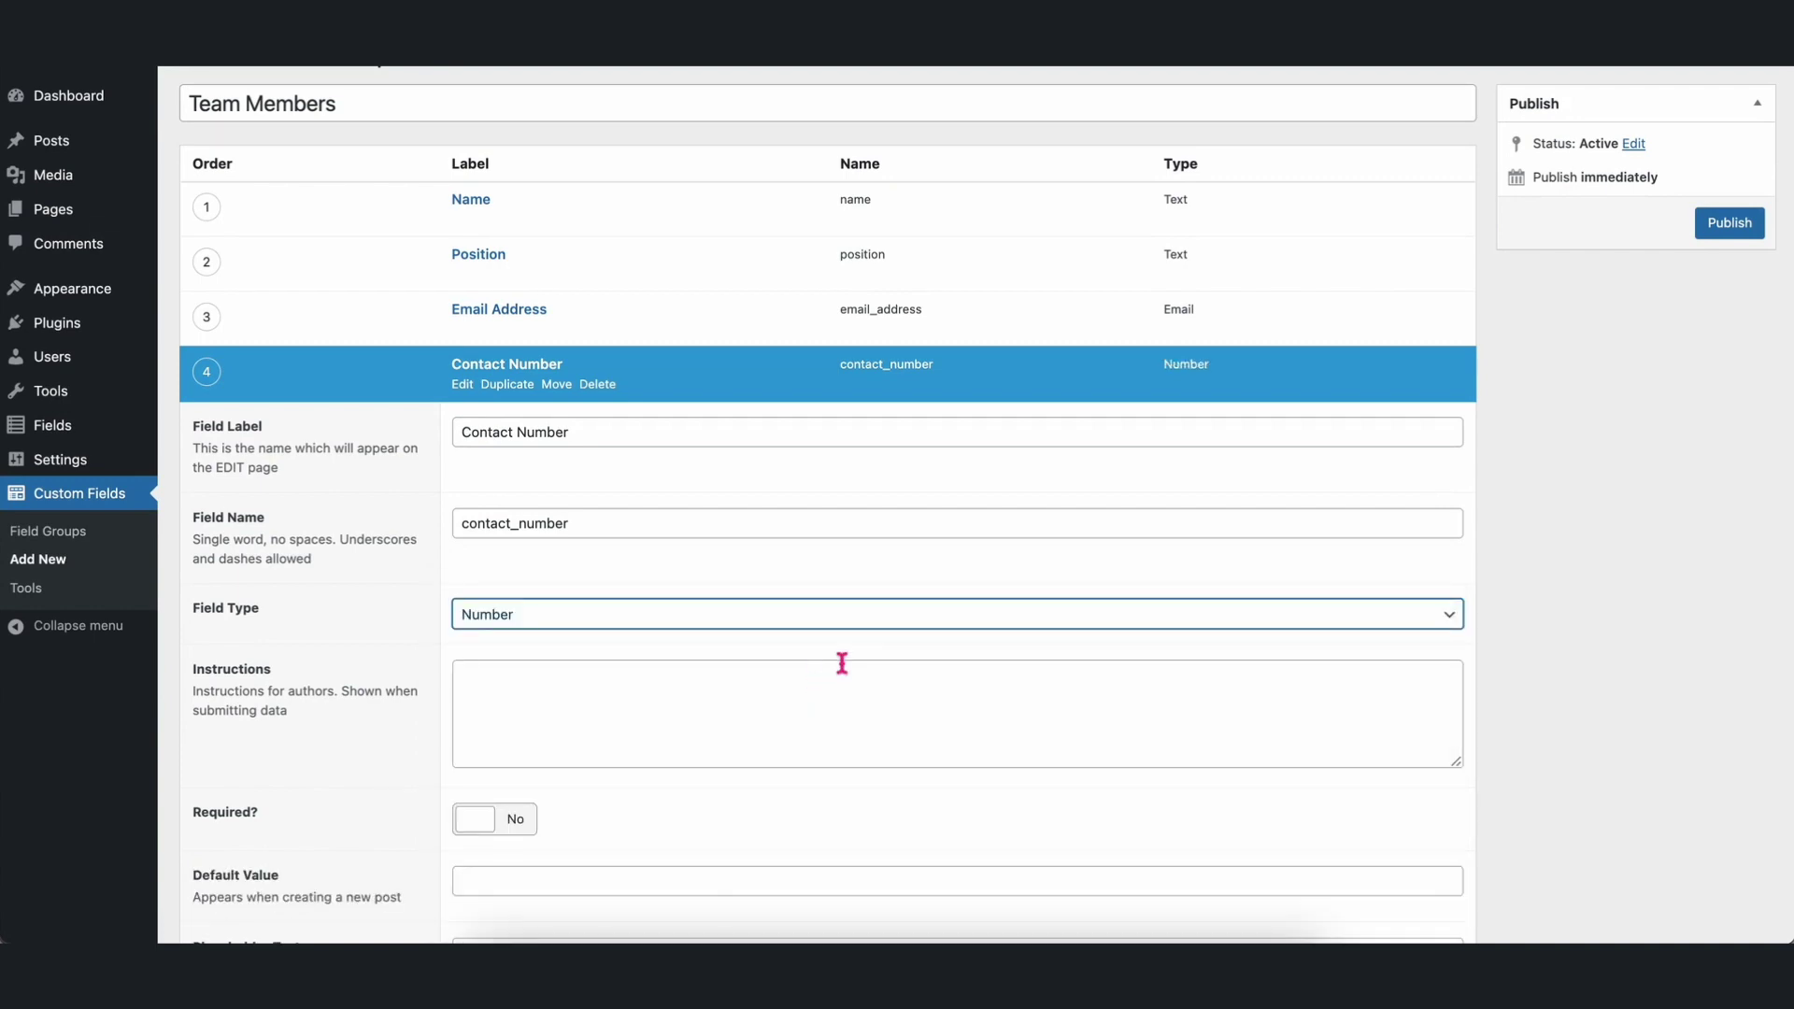
scroll(841, 663, down, 5)
scroll(837, 665, down, 8)
click(517, 803)
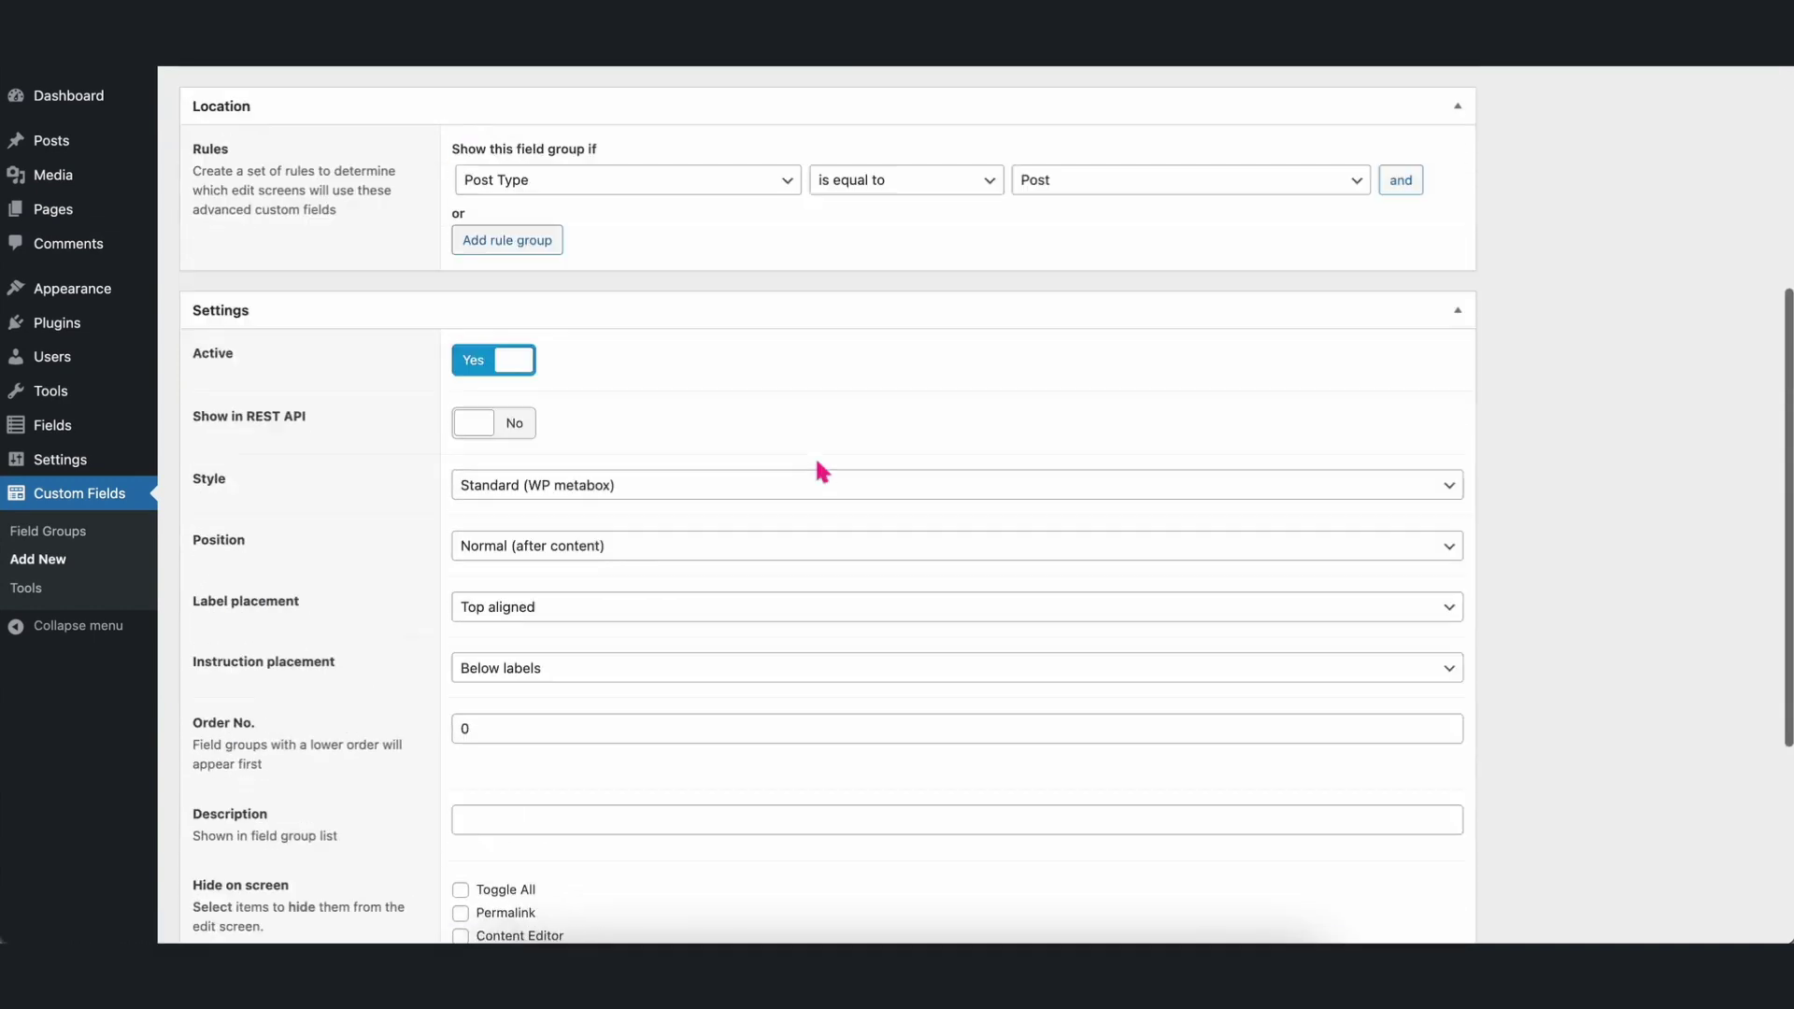
scroll(818, 469, up, 8)
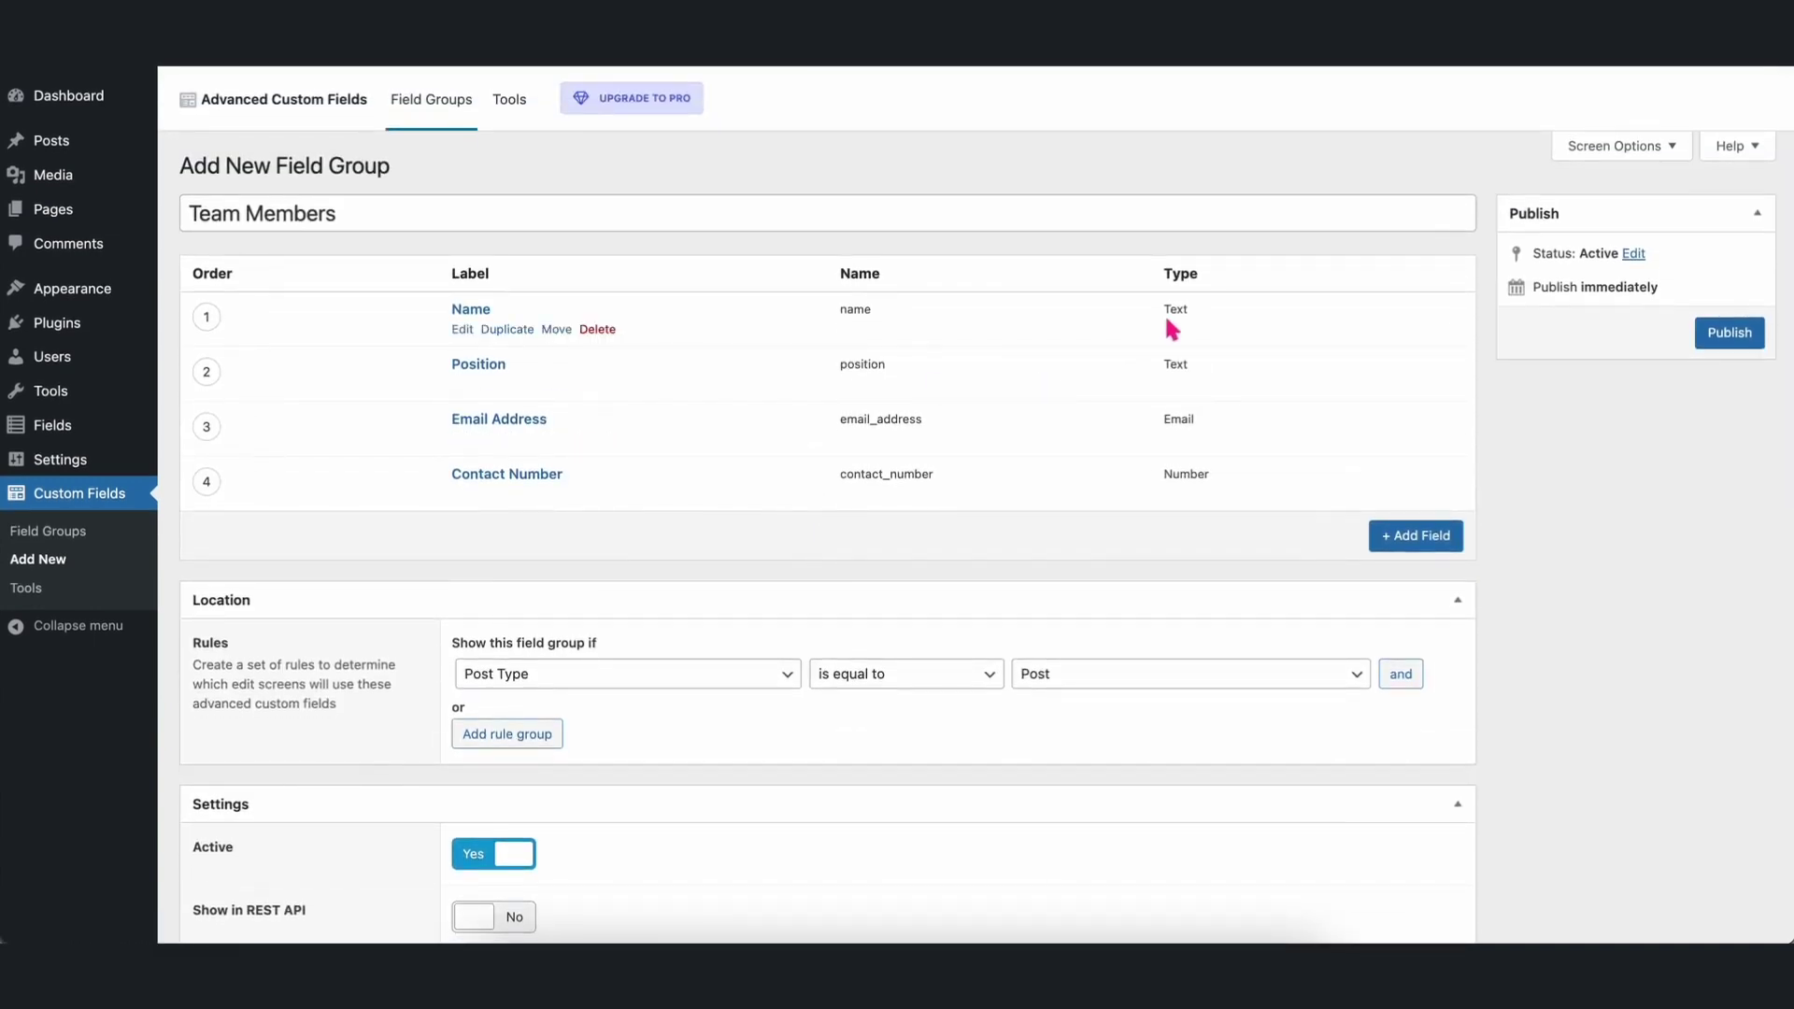
Keep the location rule at Post Type equal to Post and publish the Team Members group.
scroll(1025, 727, down, 2)
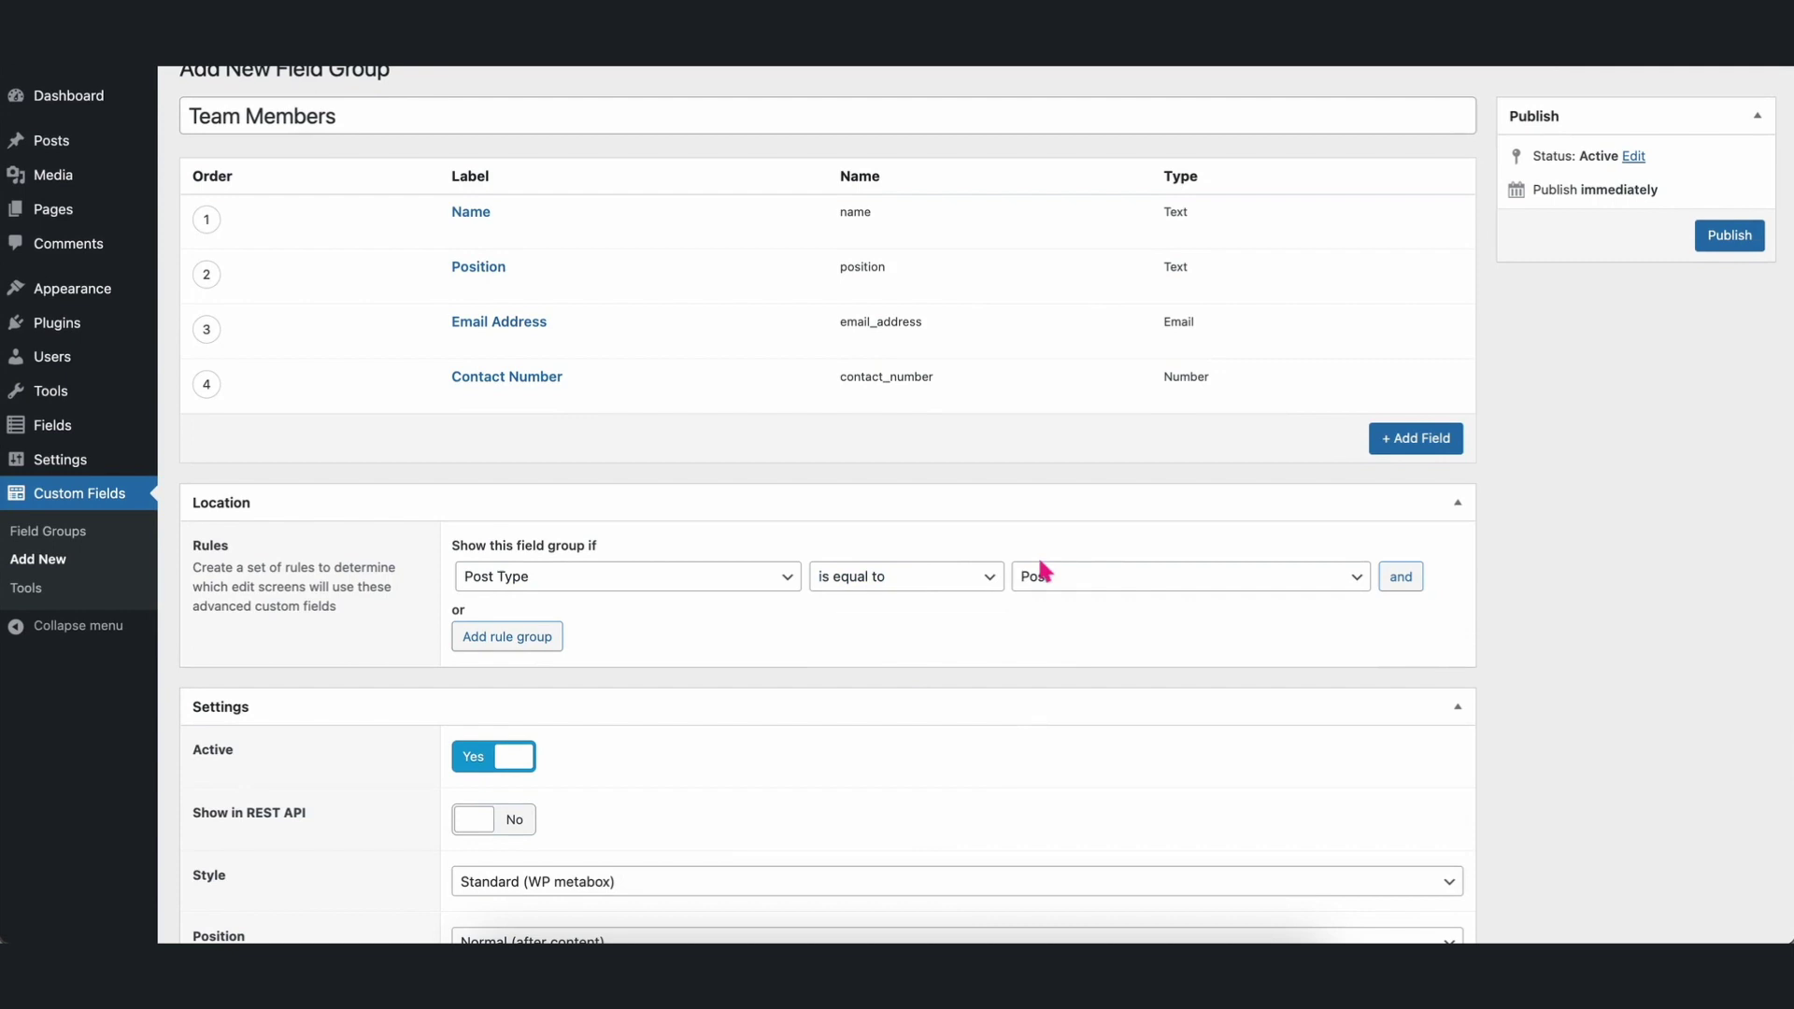
click(1095, 578)
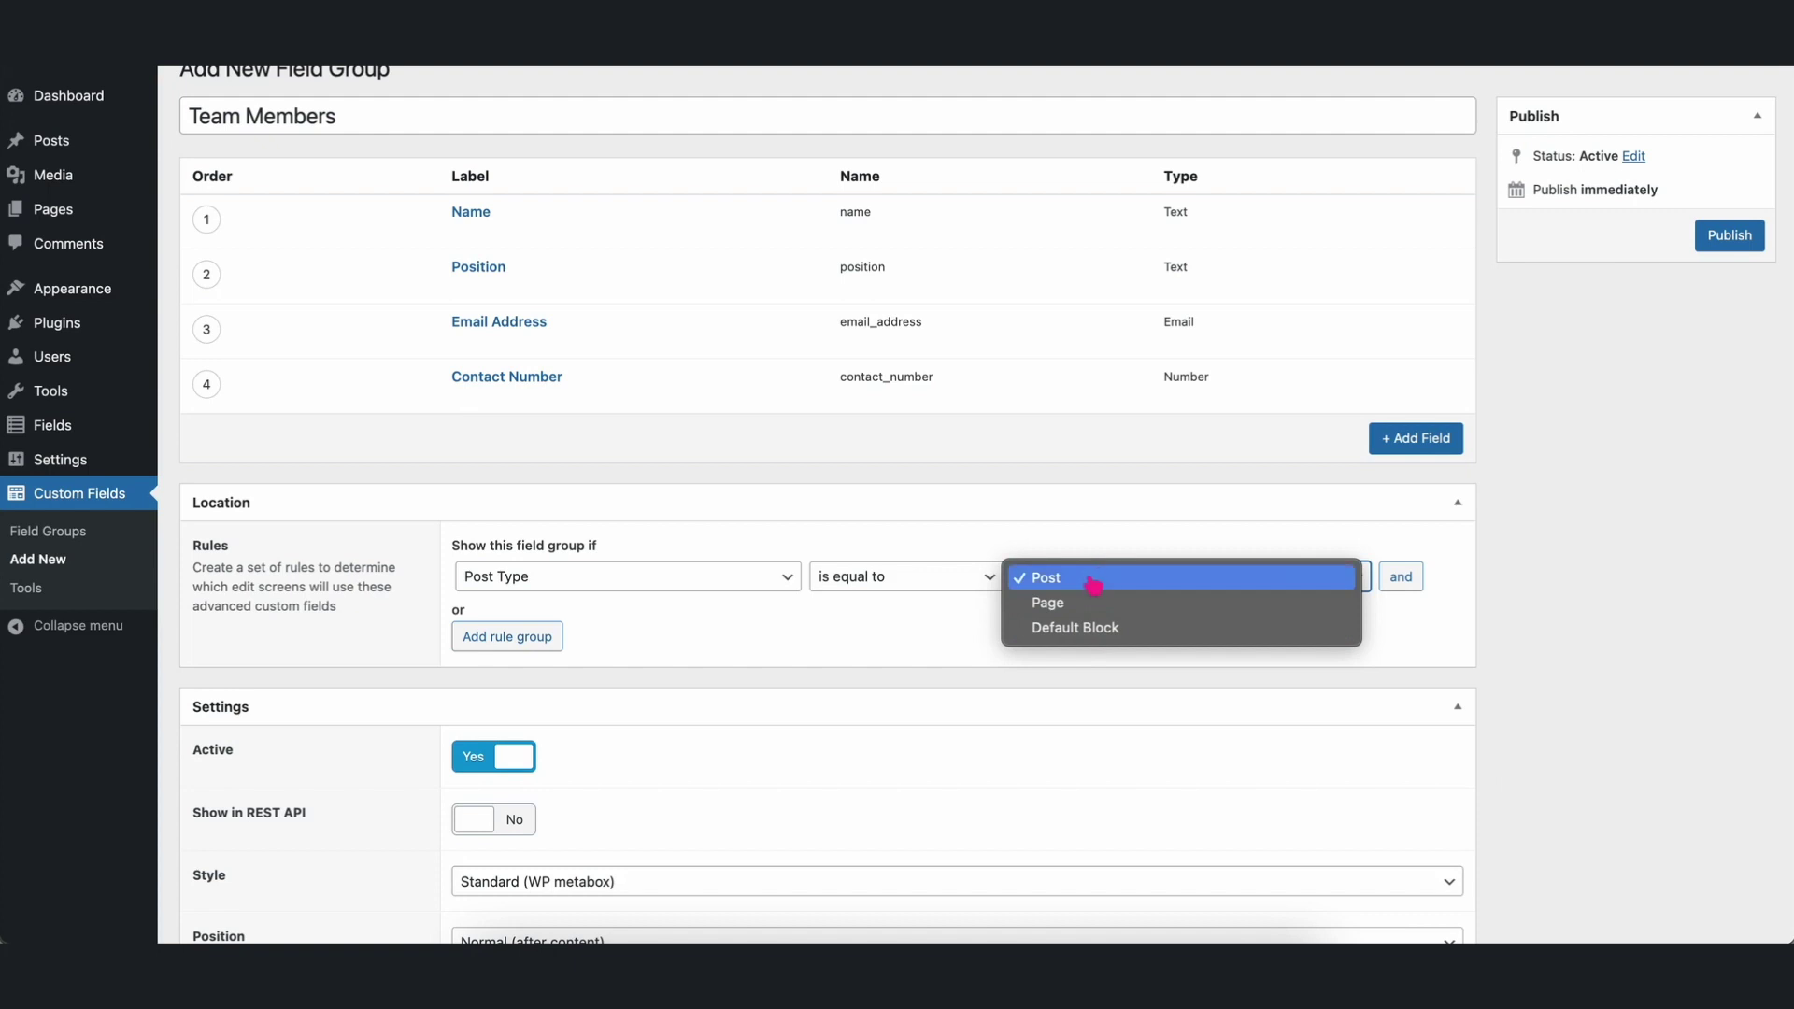
click(1093, 580)
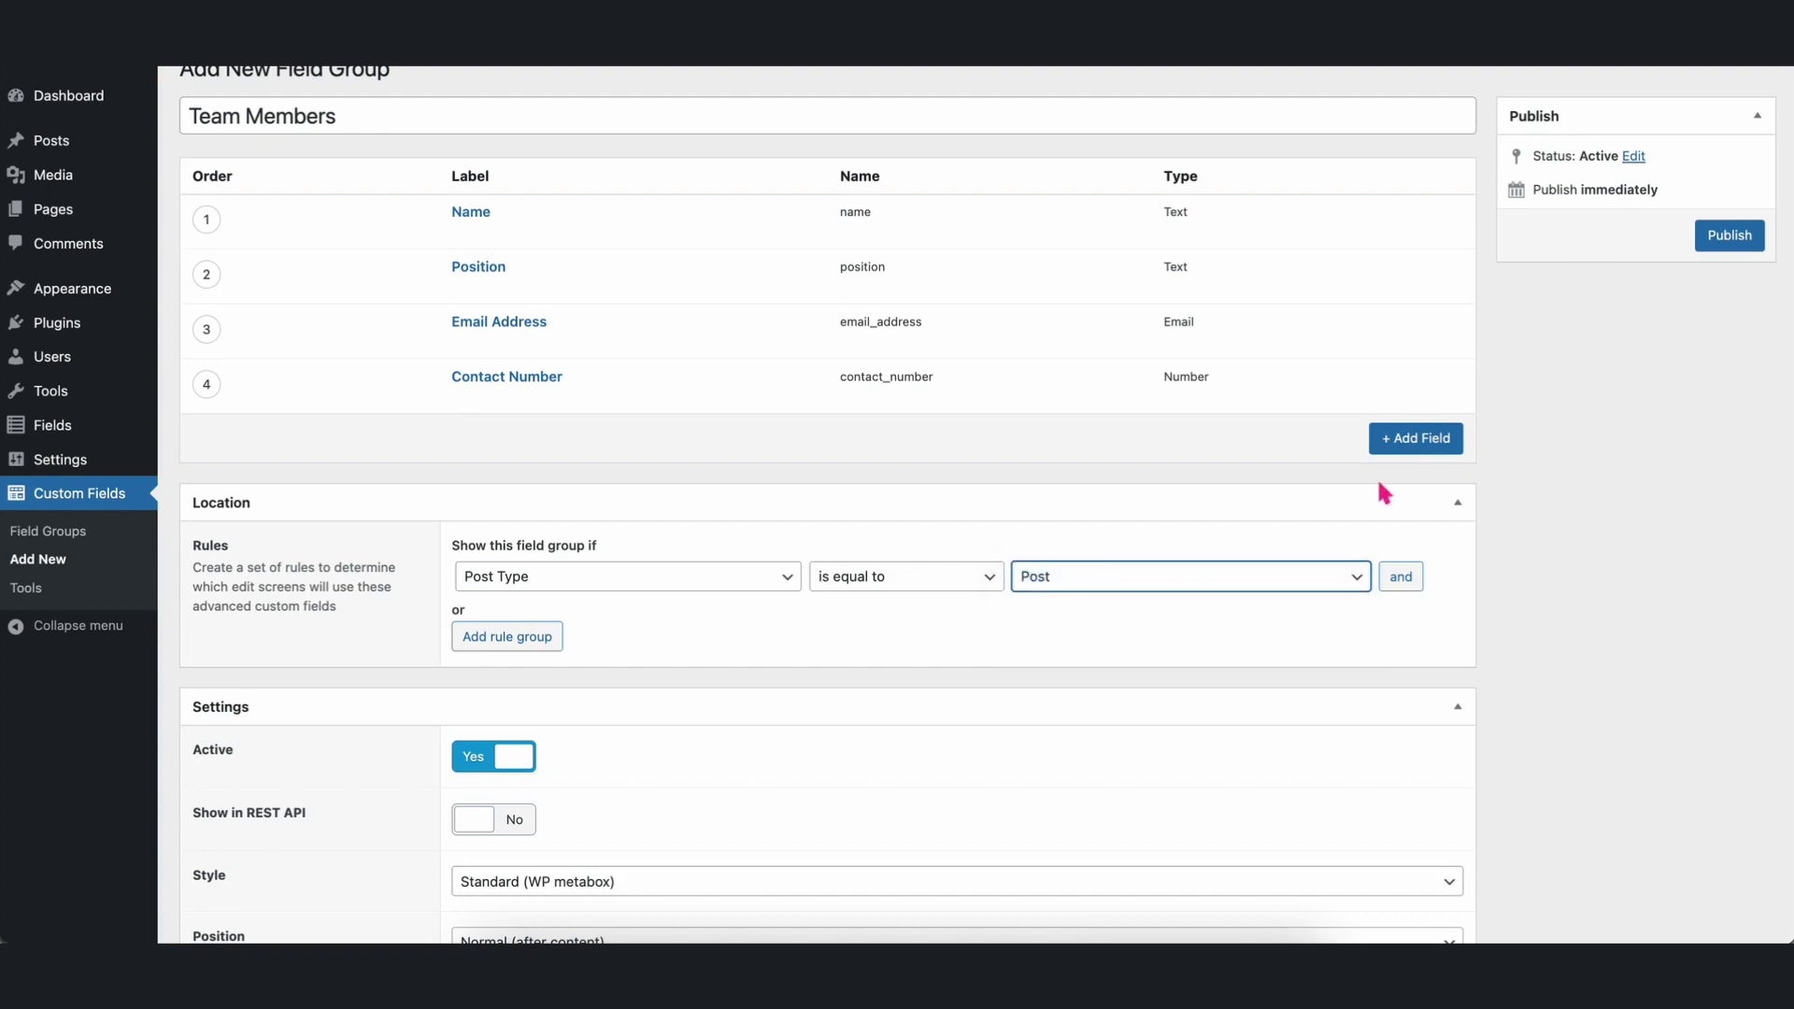
scroll(1447, 541, down, 10)
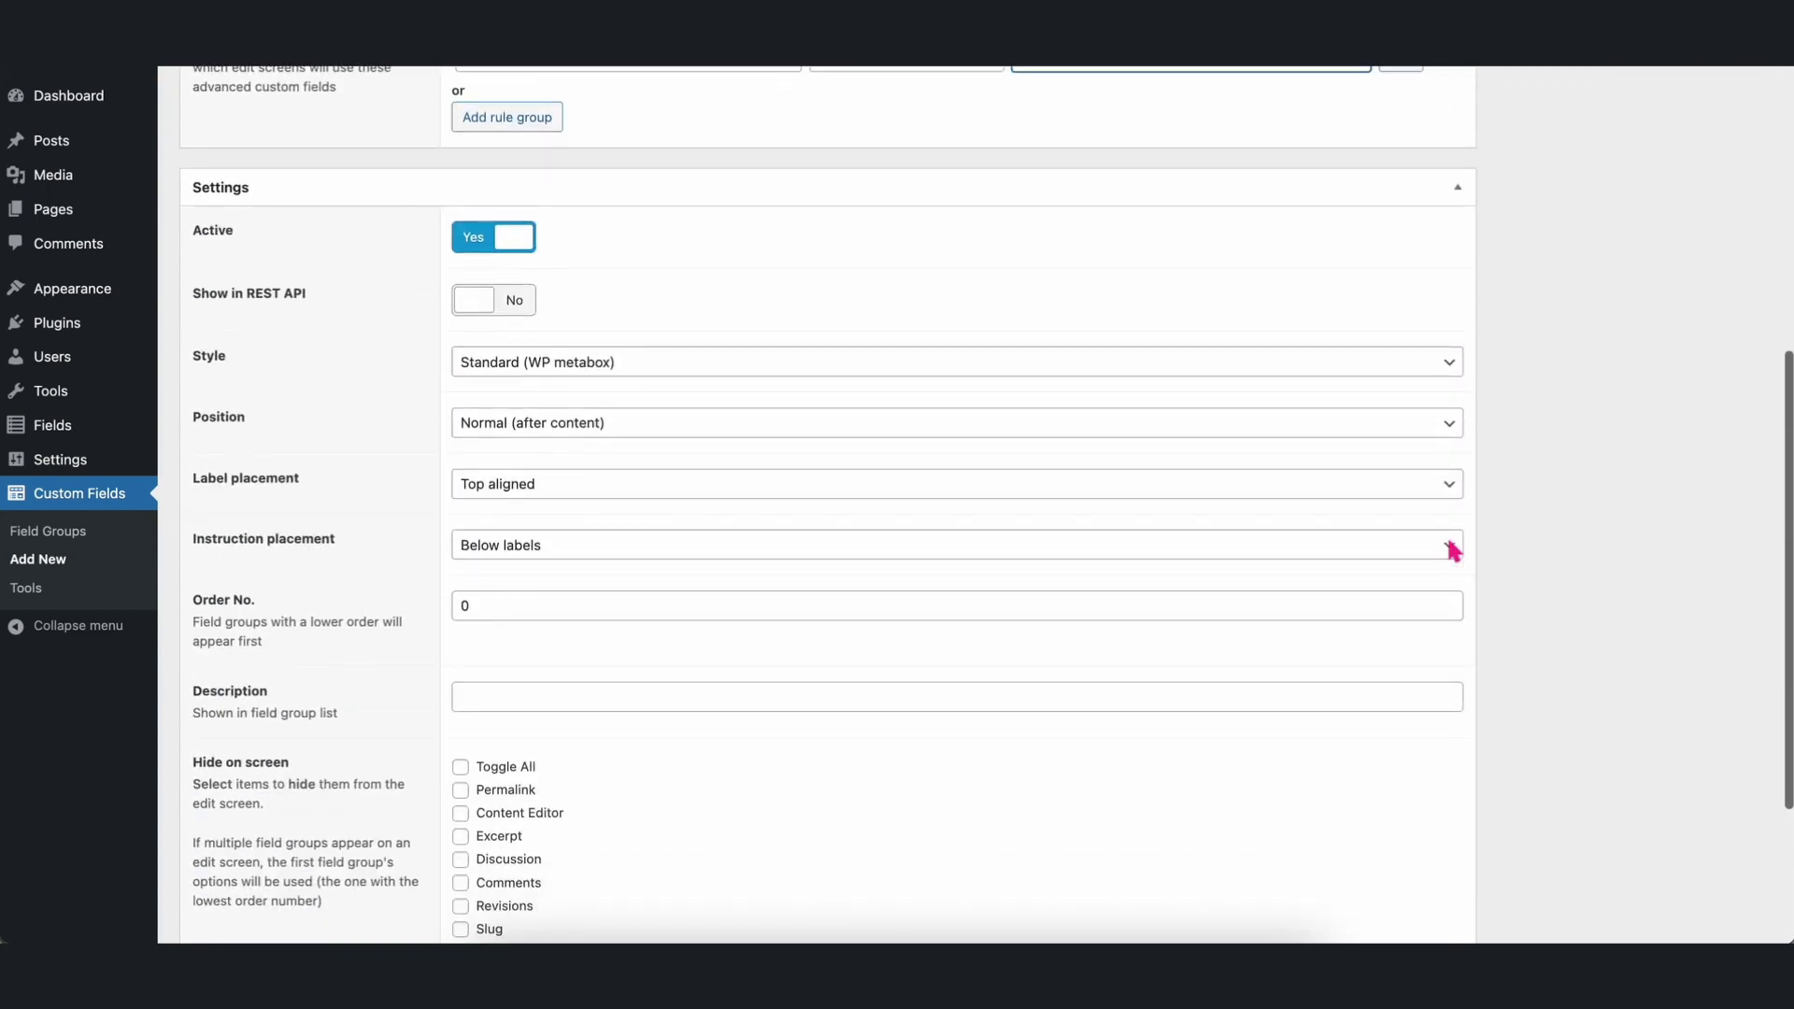
scroll(1451, 549, up, 10)
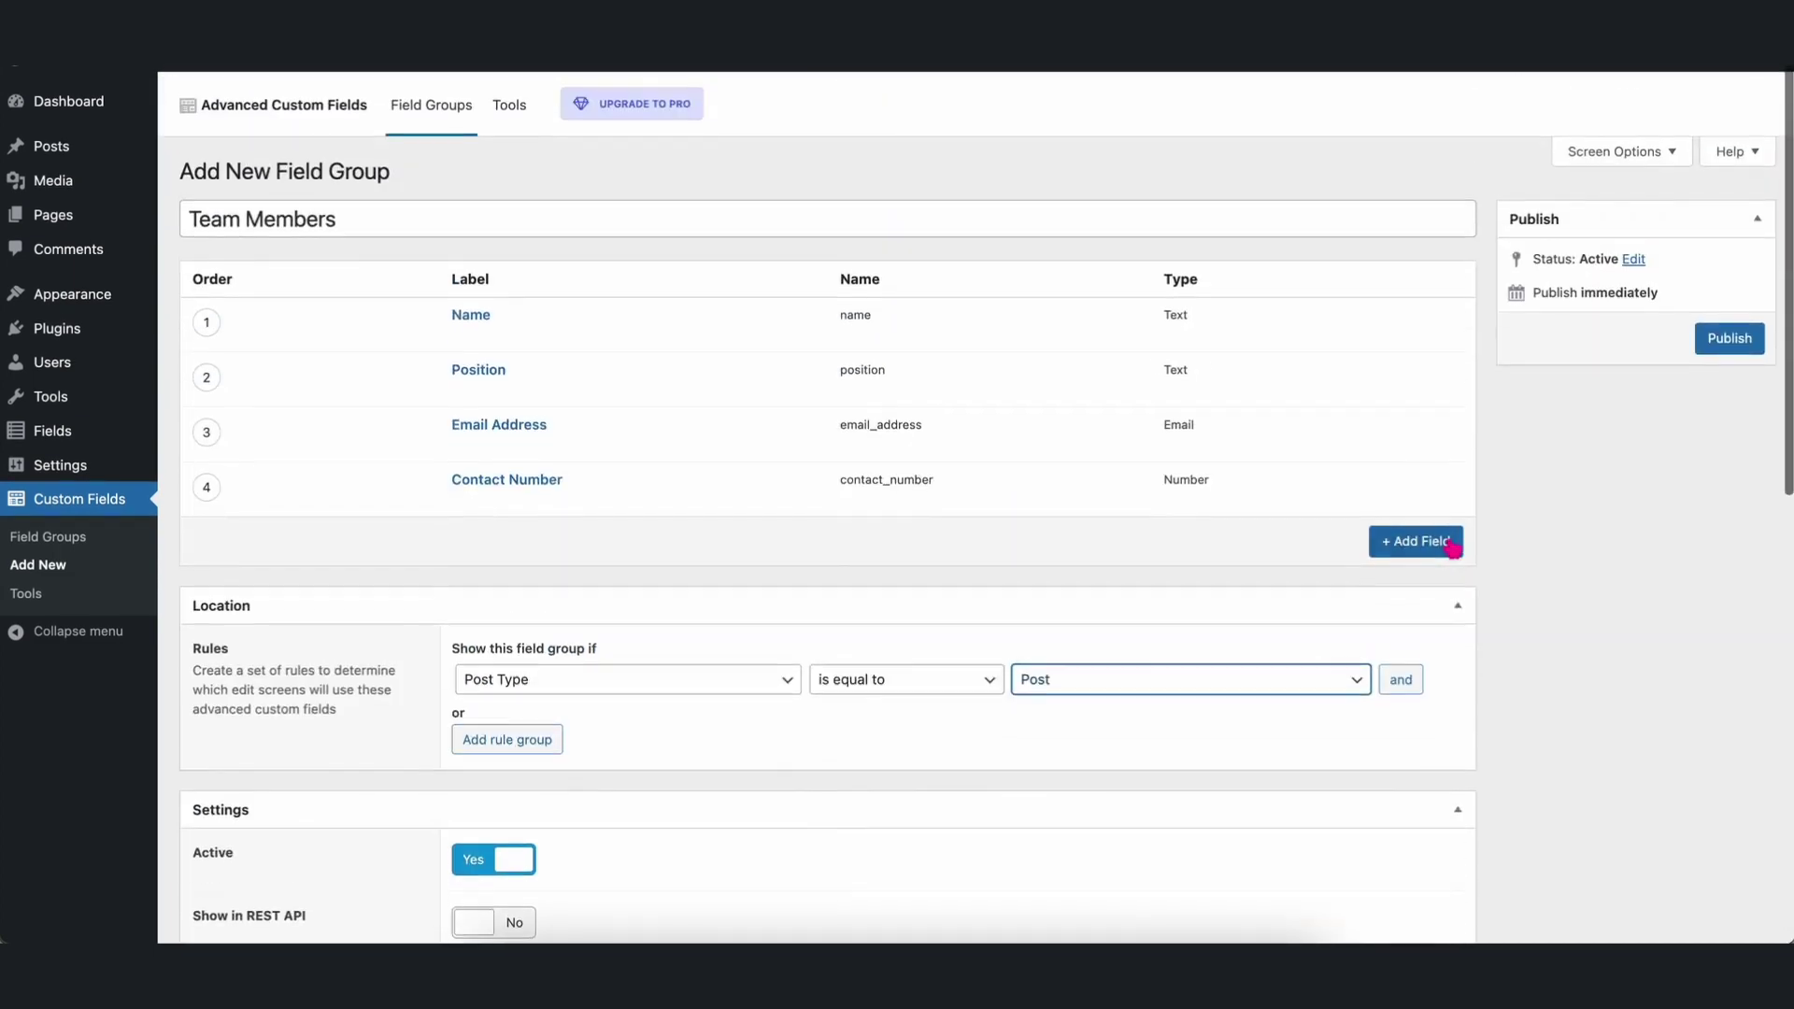
click(1721, 329)
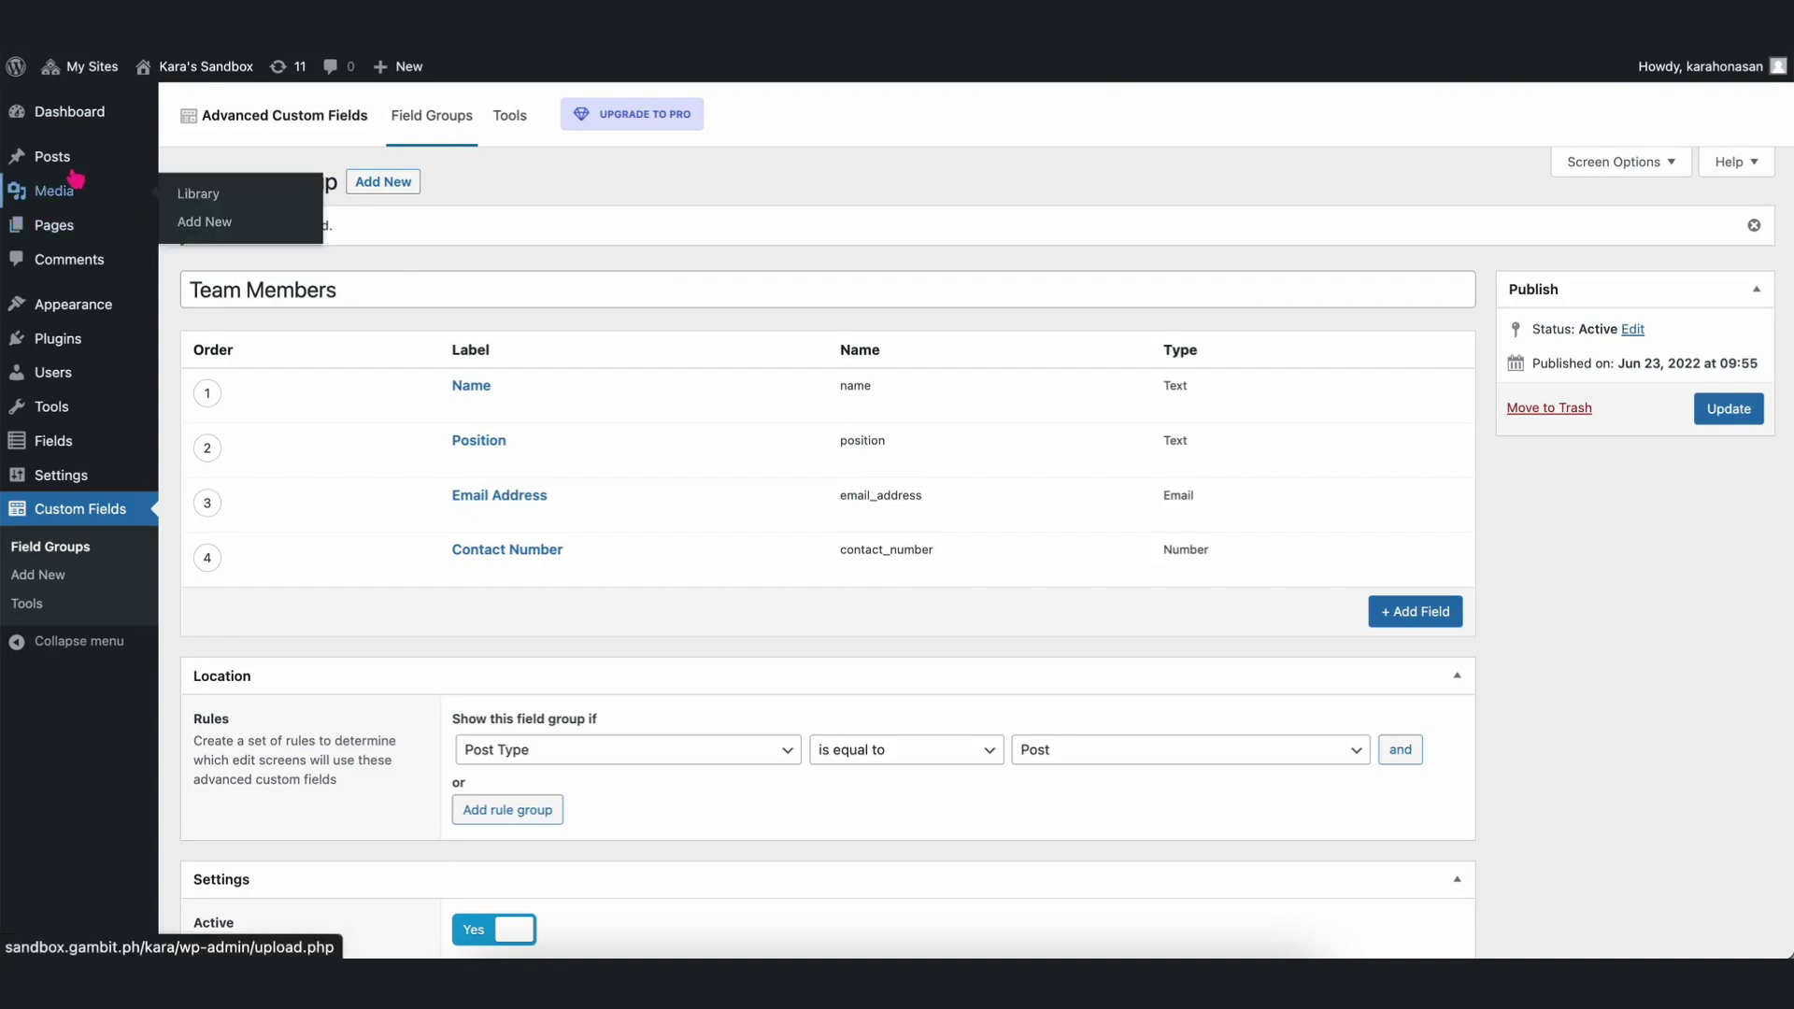
Start a new post and fill in the member's name, position 'Social Media Manager', email and contact number.
click(47, 161)
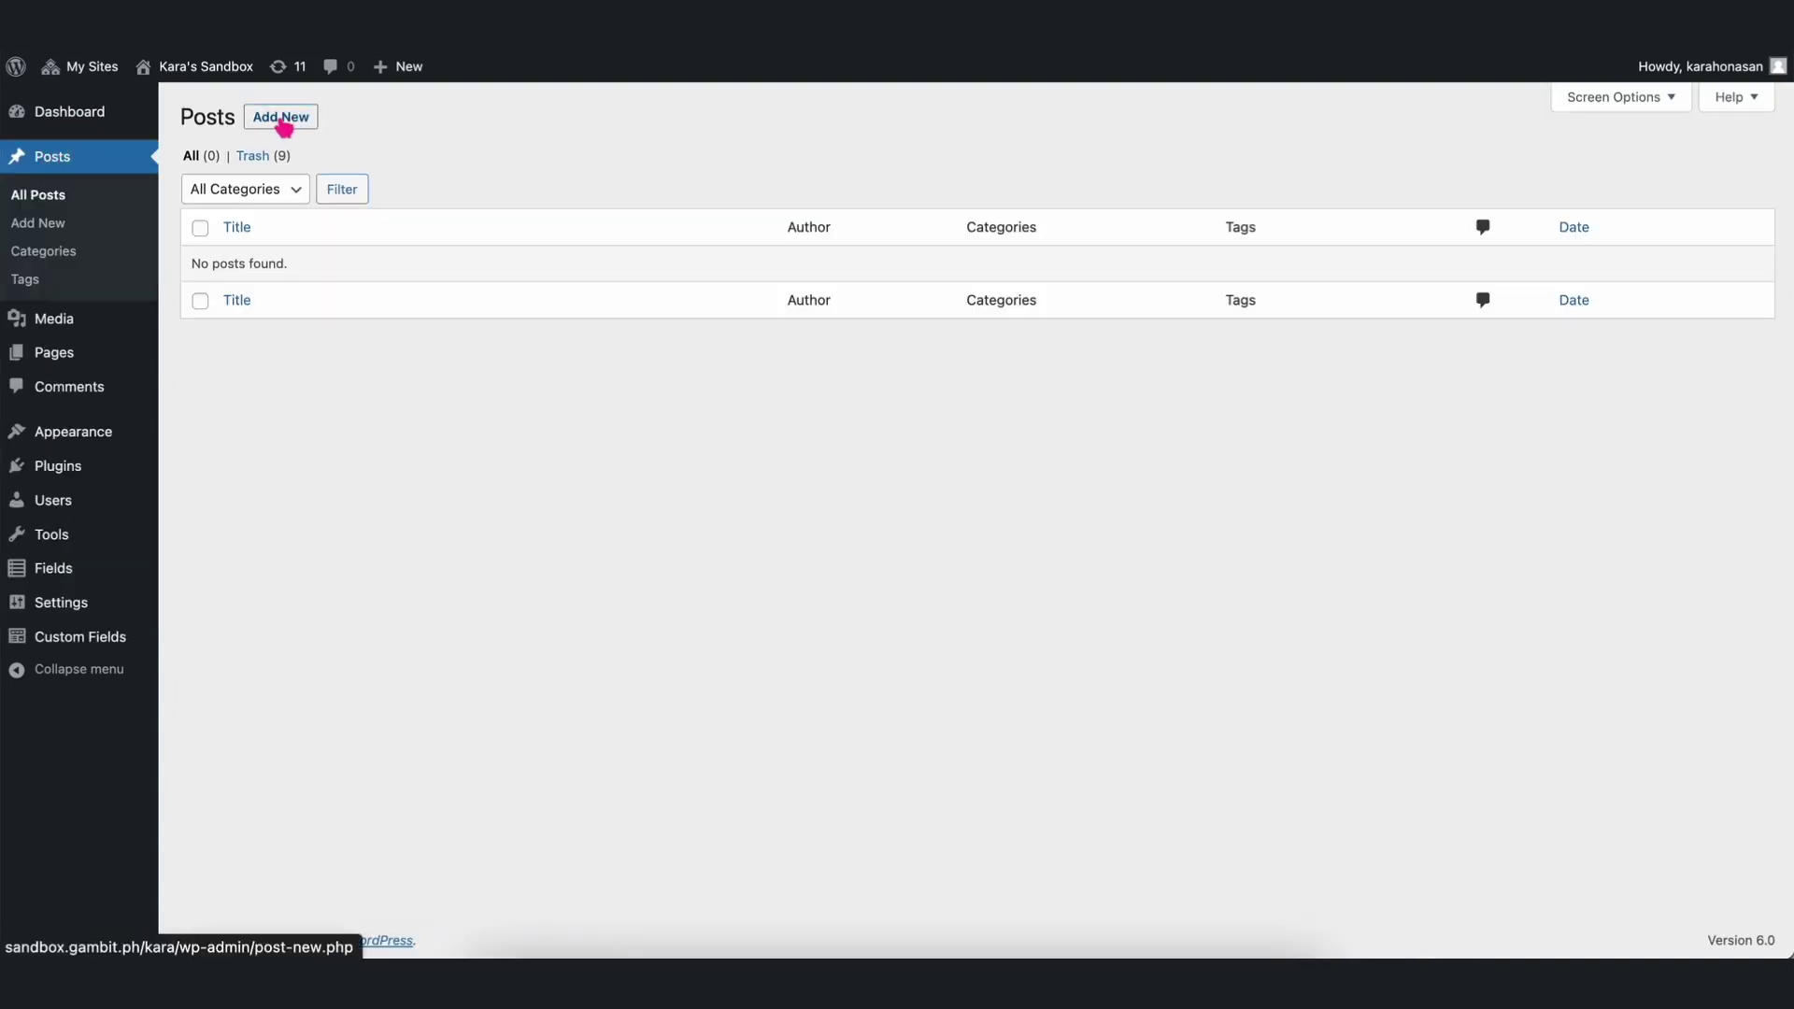
click(284, 125)
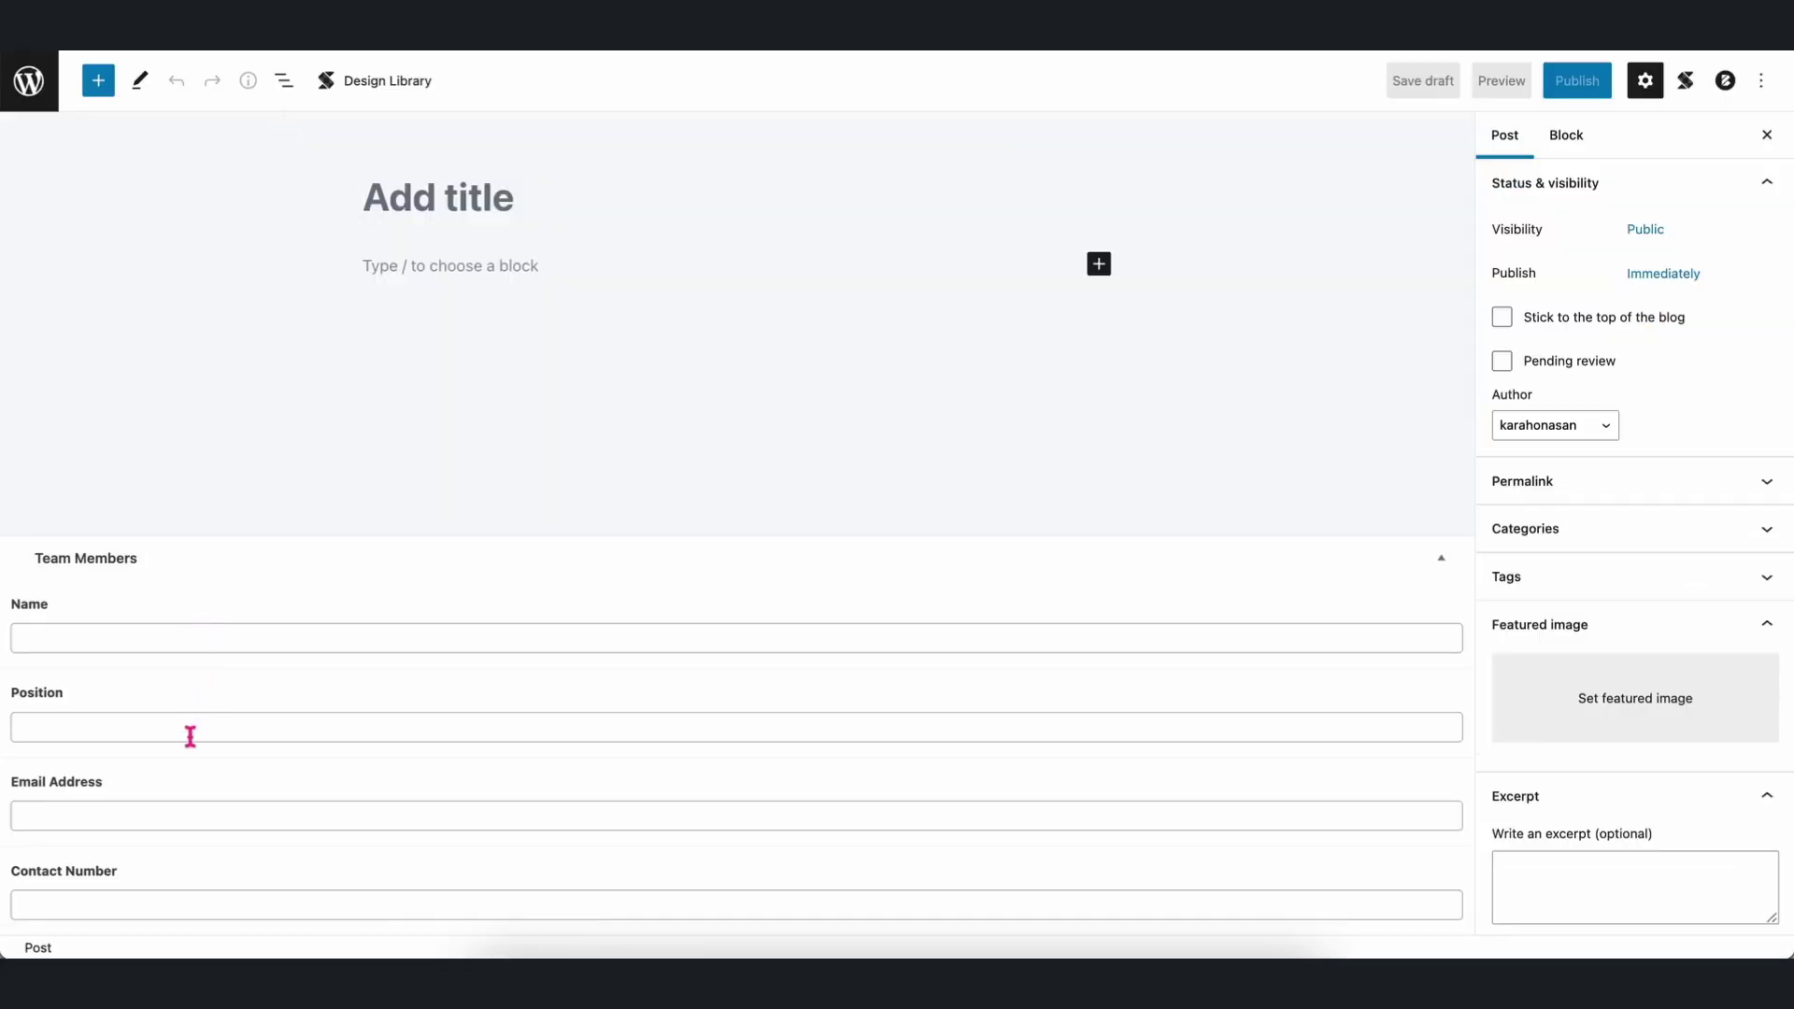
click(210, 635)
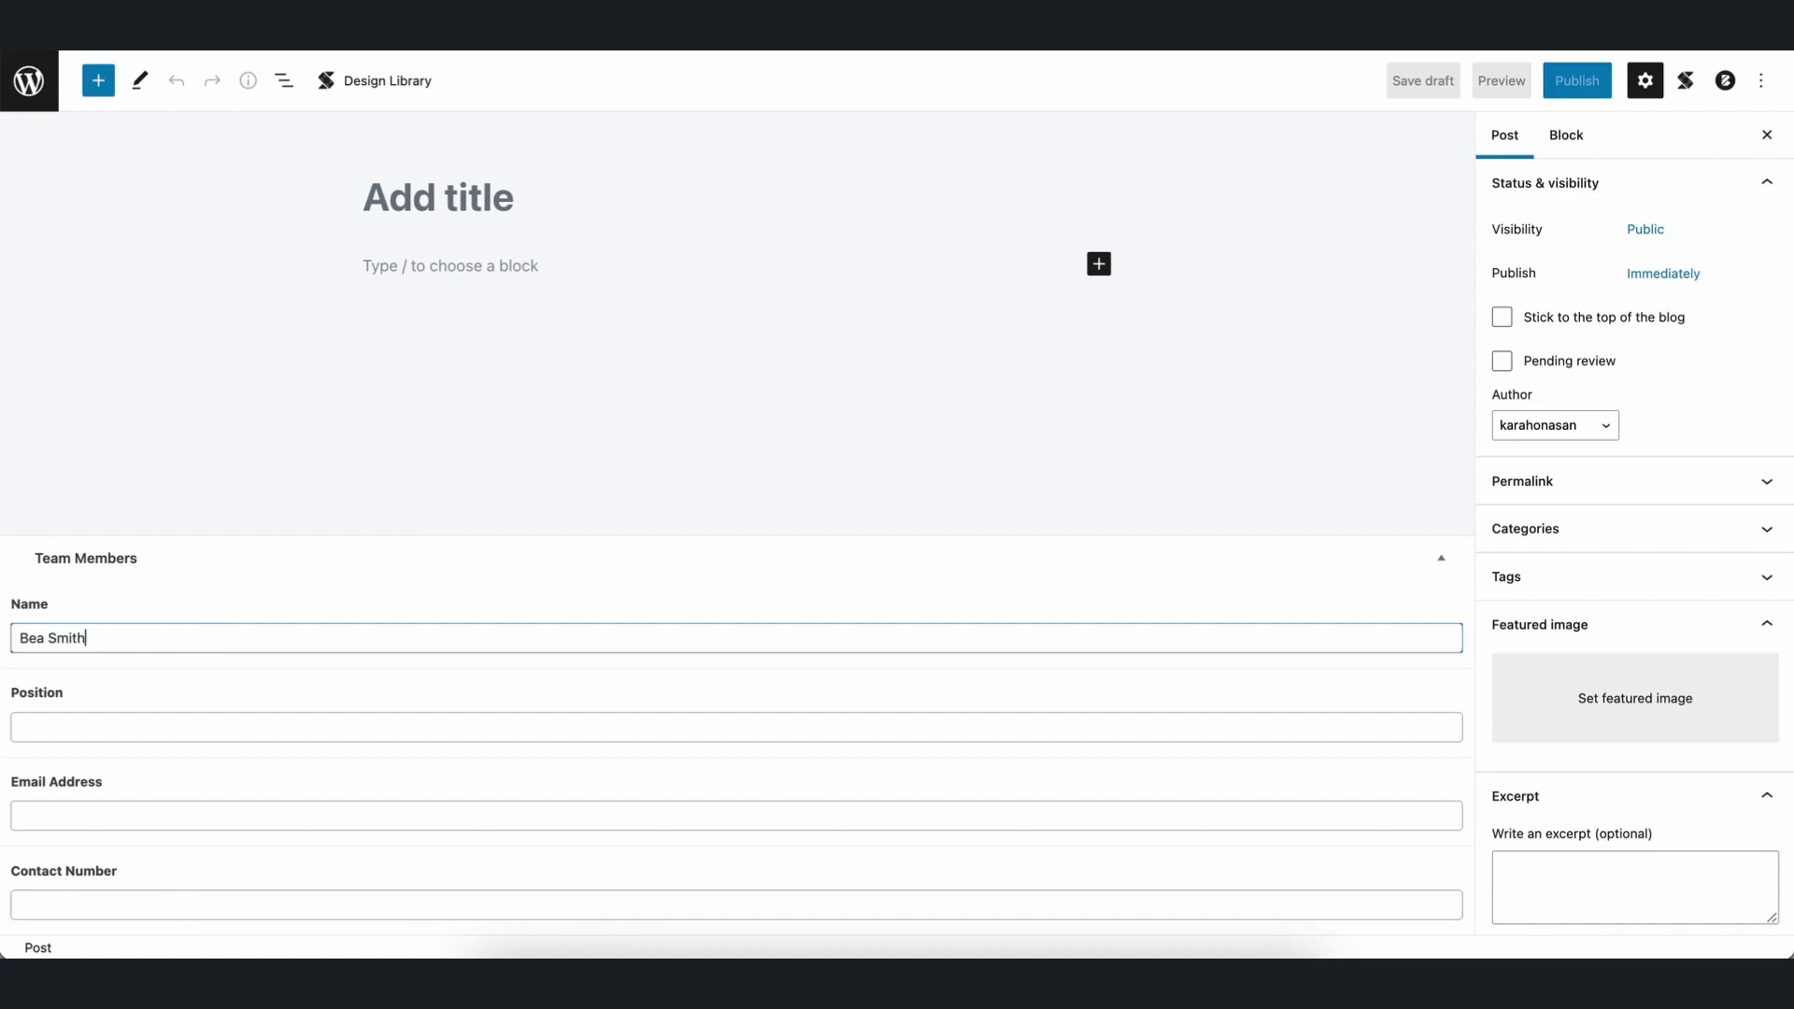
key(Tab)
text(Social Media Manager)
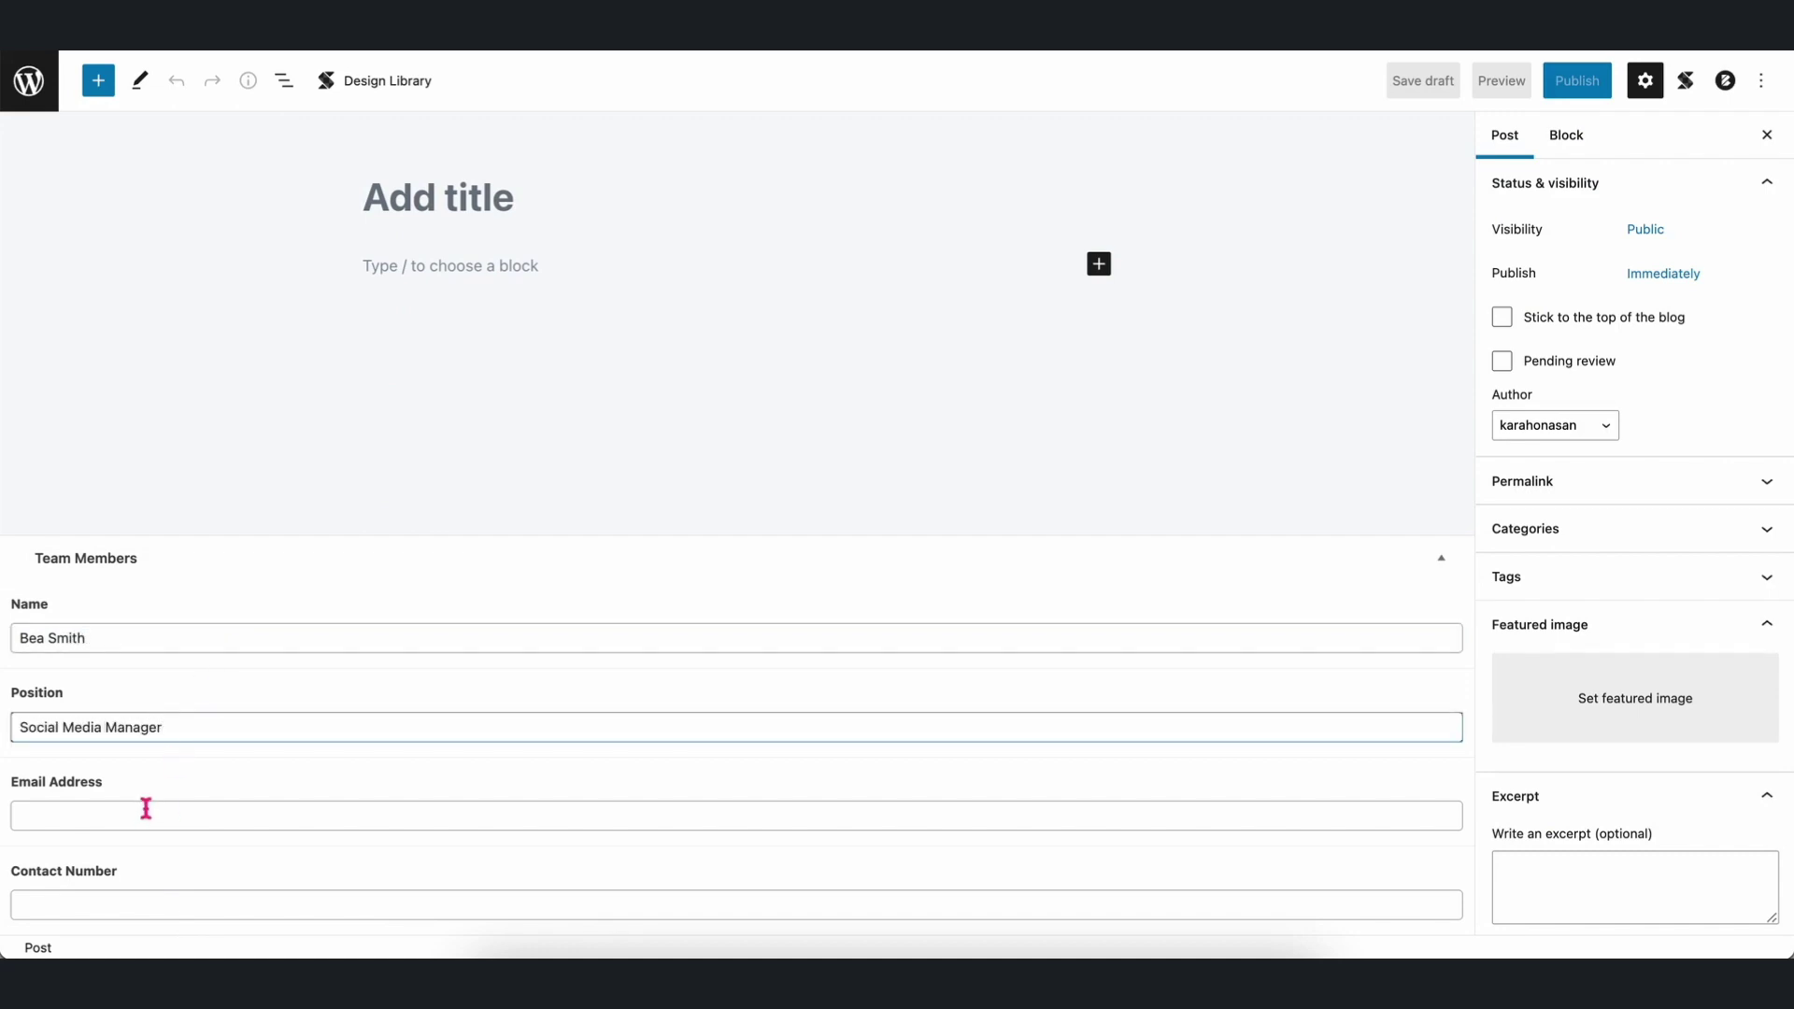
click(146, 807)
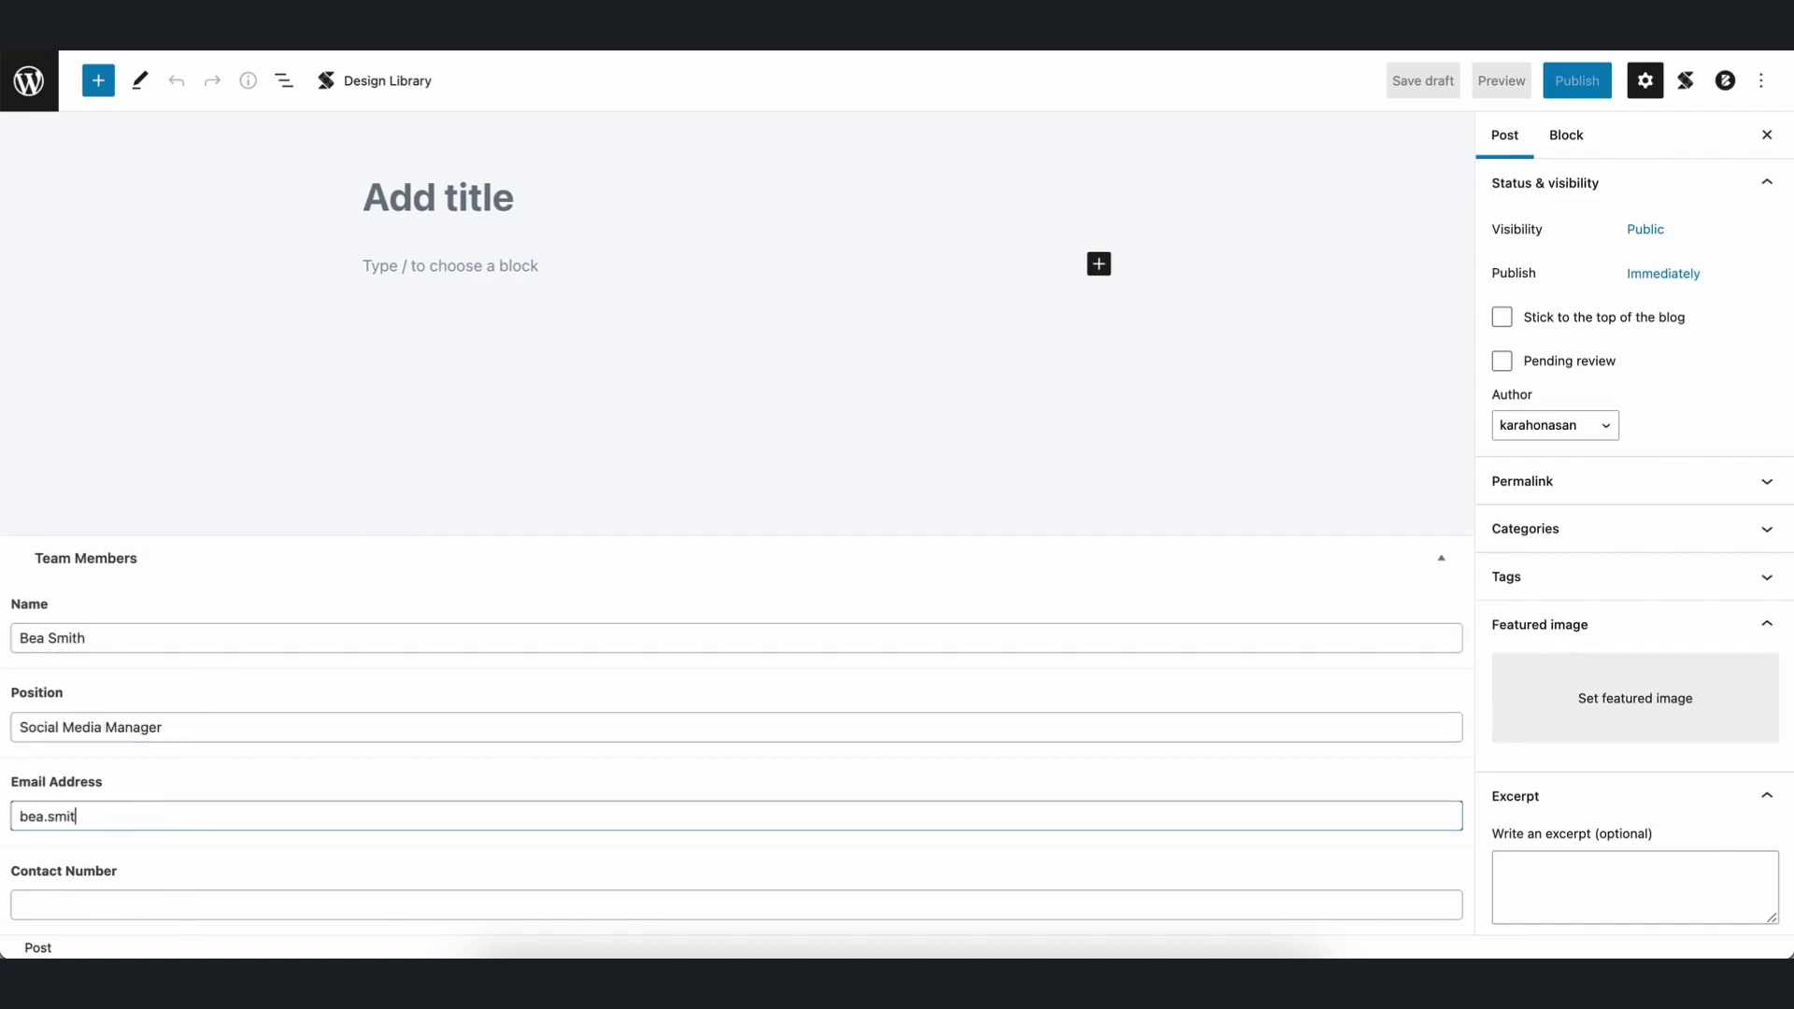
click(144, 898)
text(1234567890)
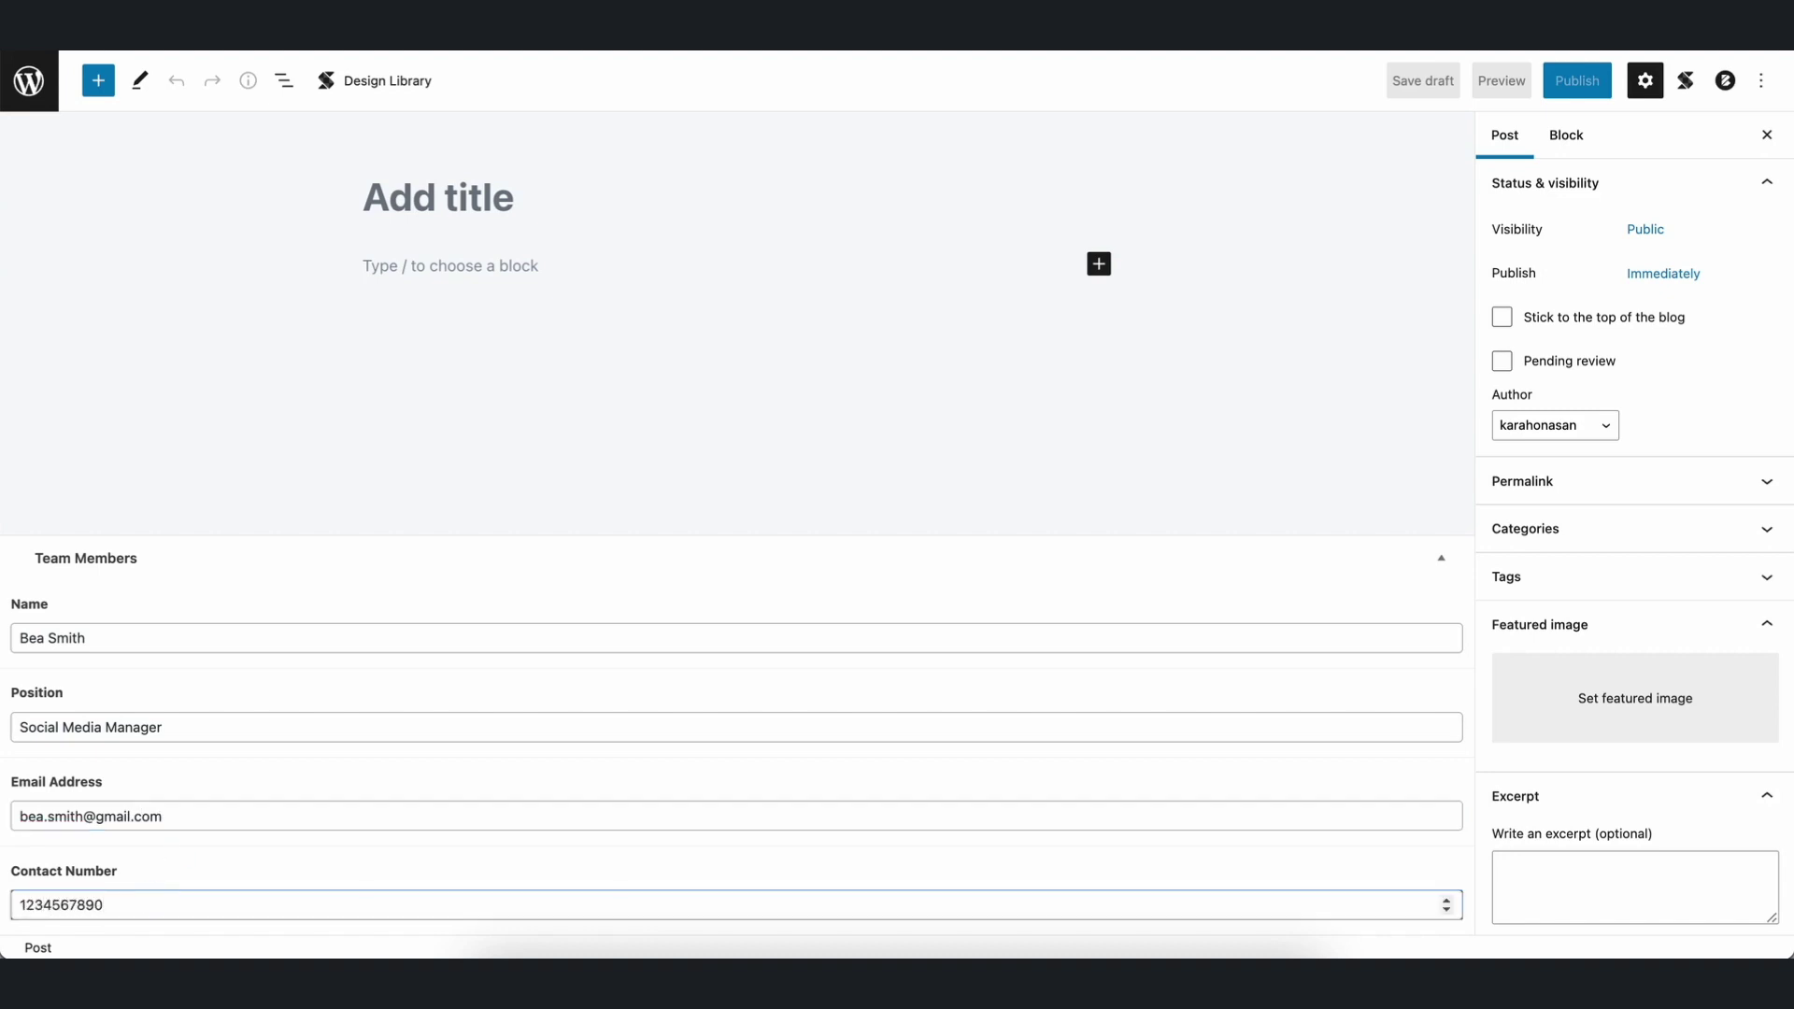
Title the post with the member's name, publish it, and return to the posts list.
click(417, 194)
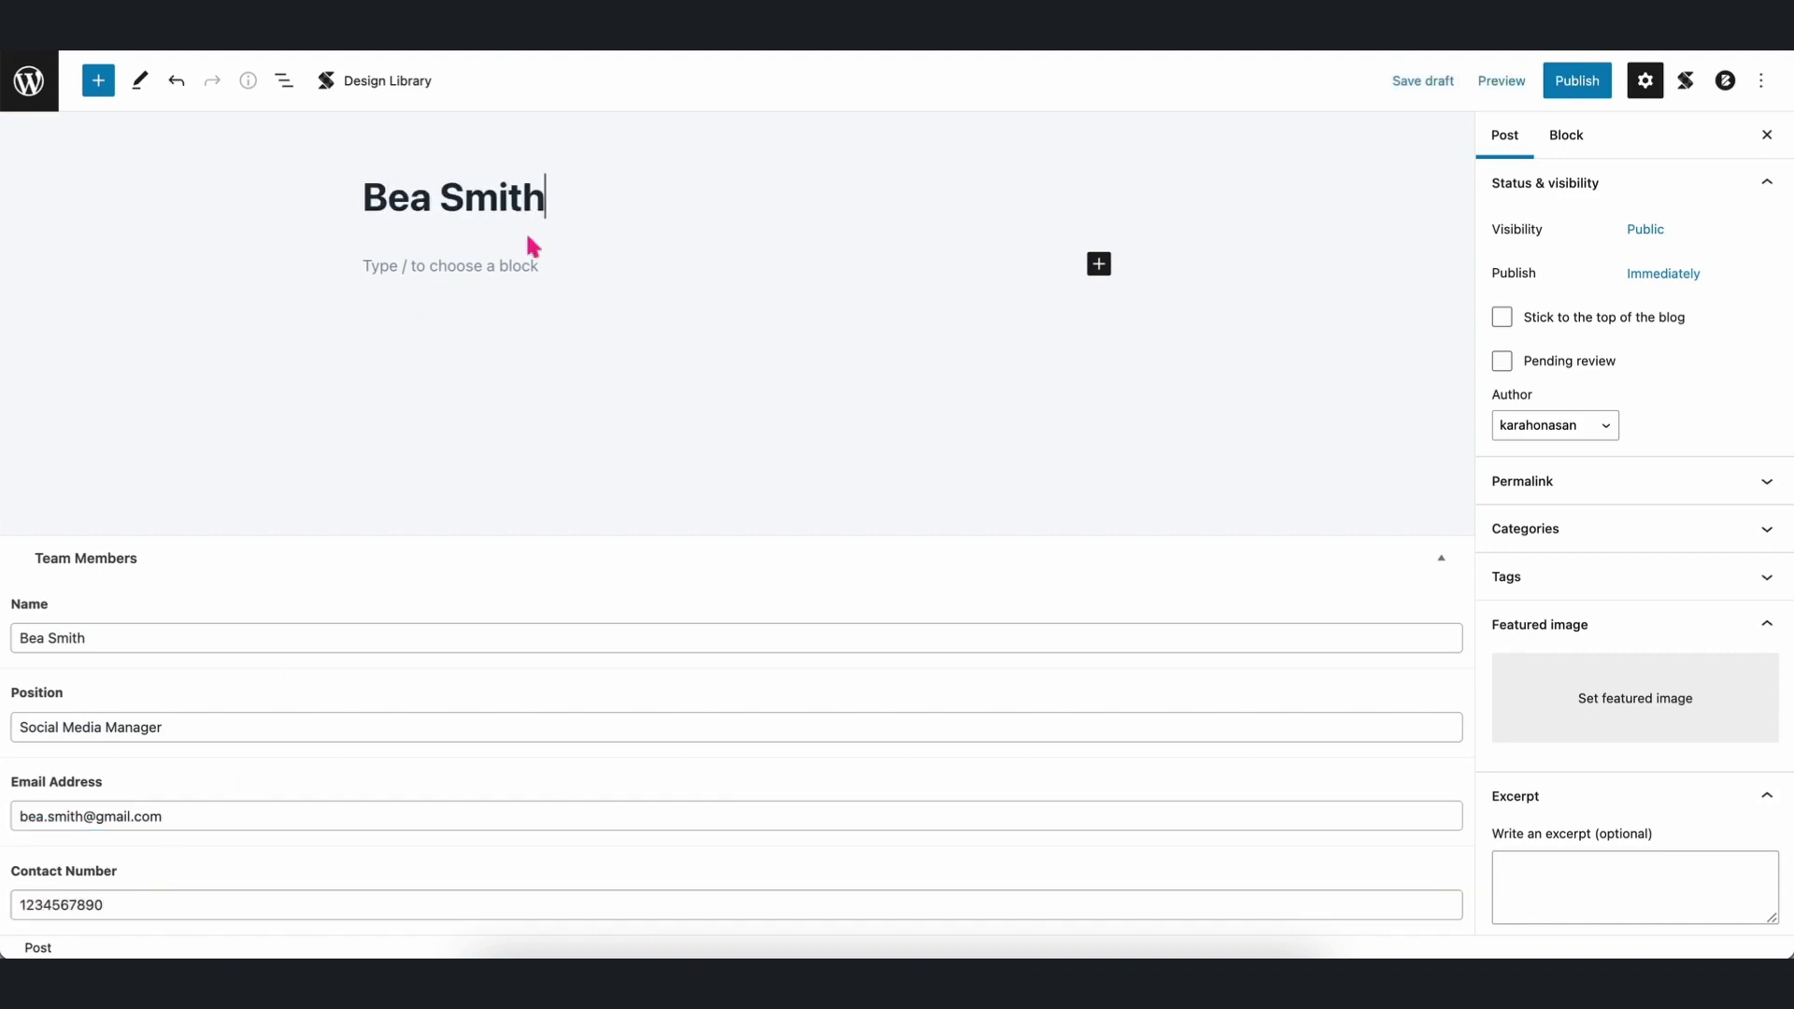
click(1564, 85)
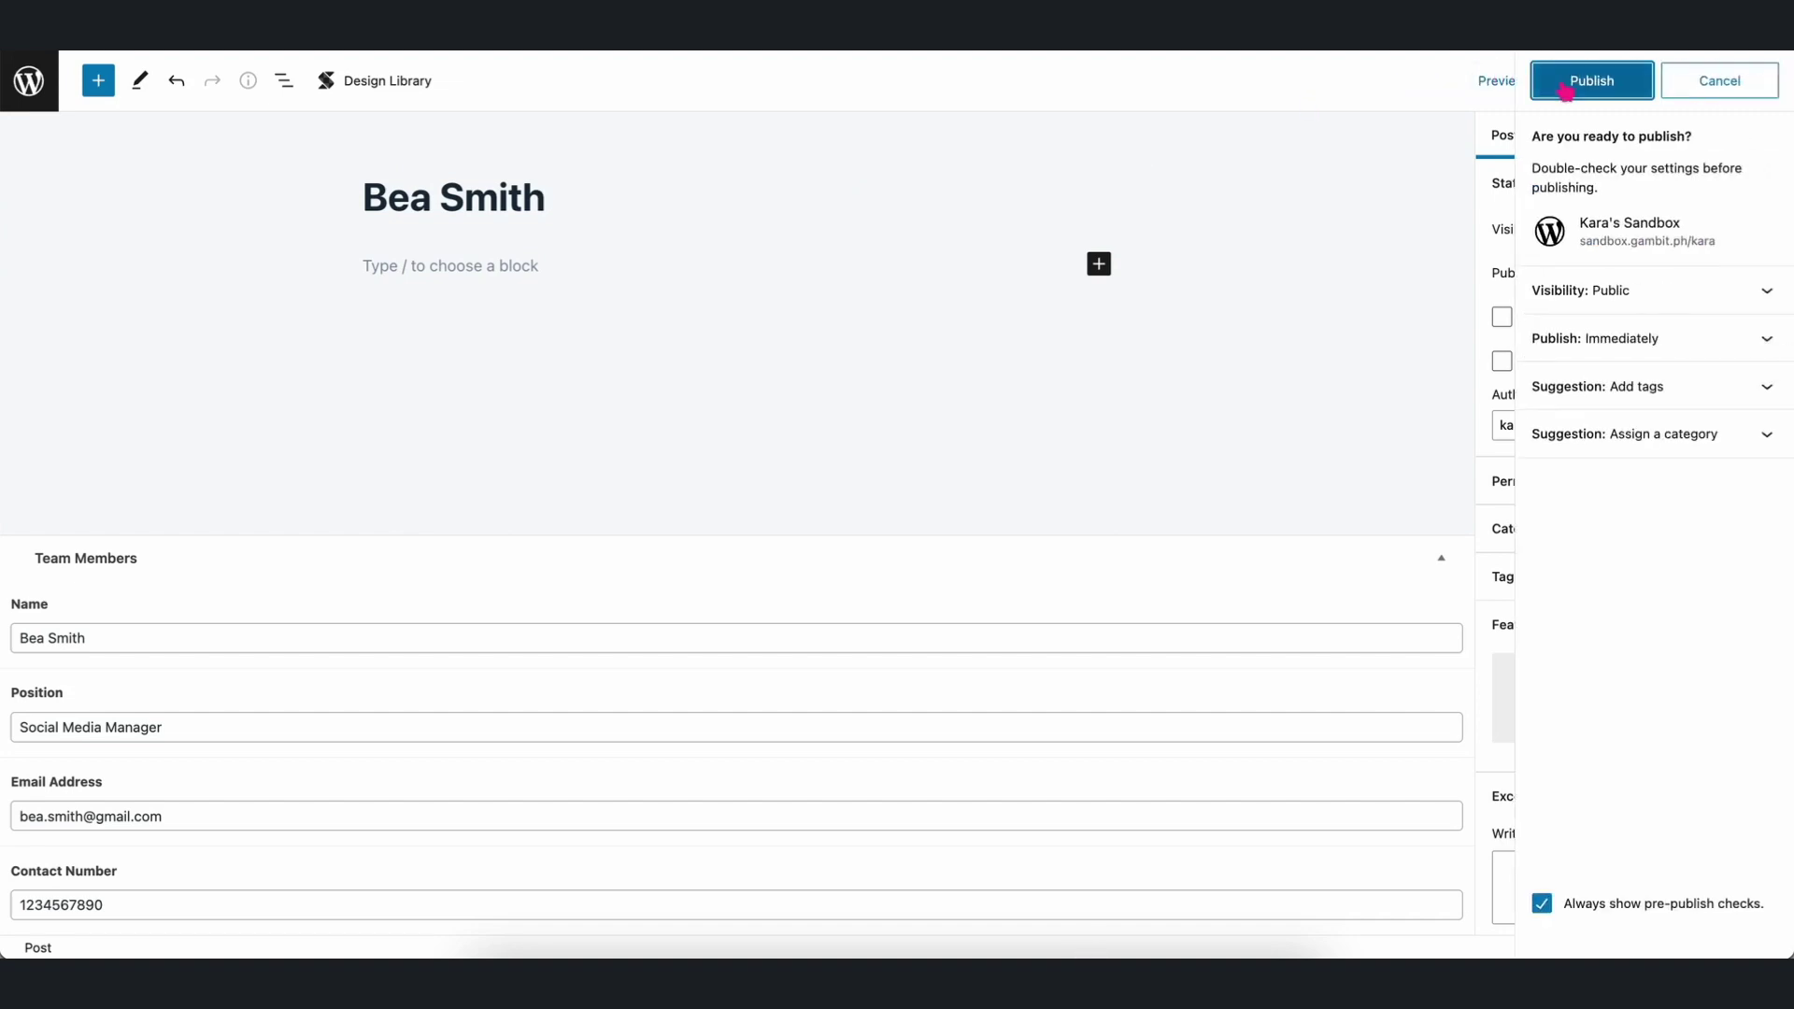
click(1566, 91)
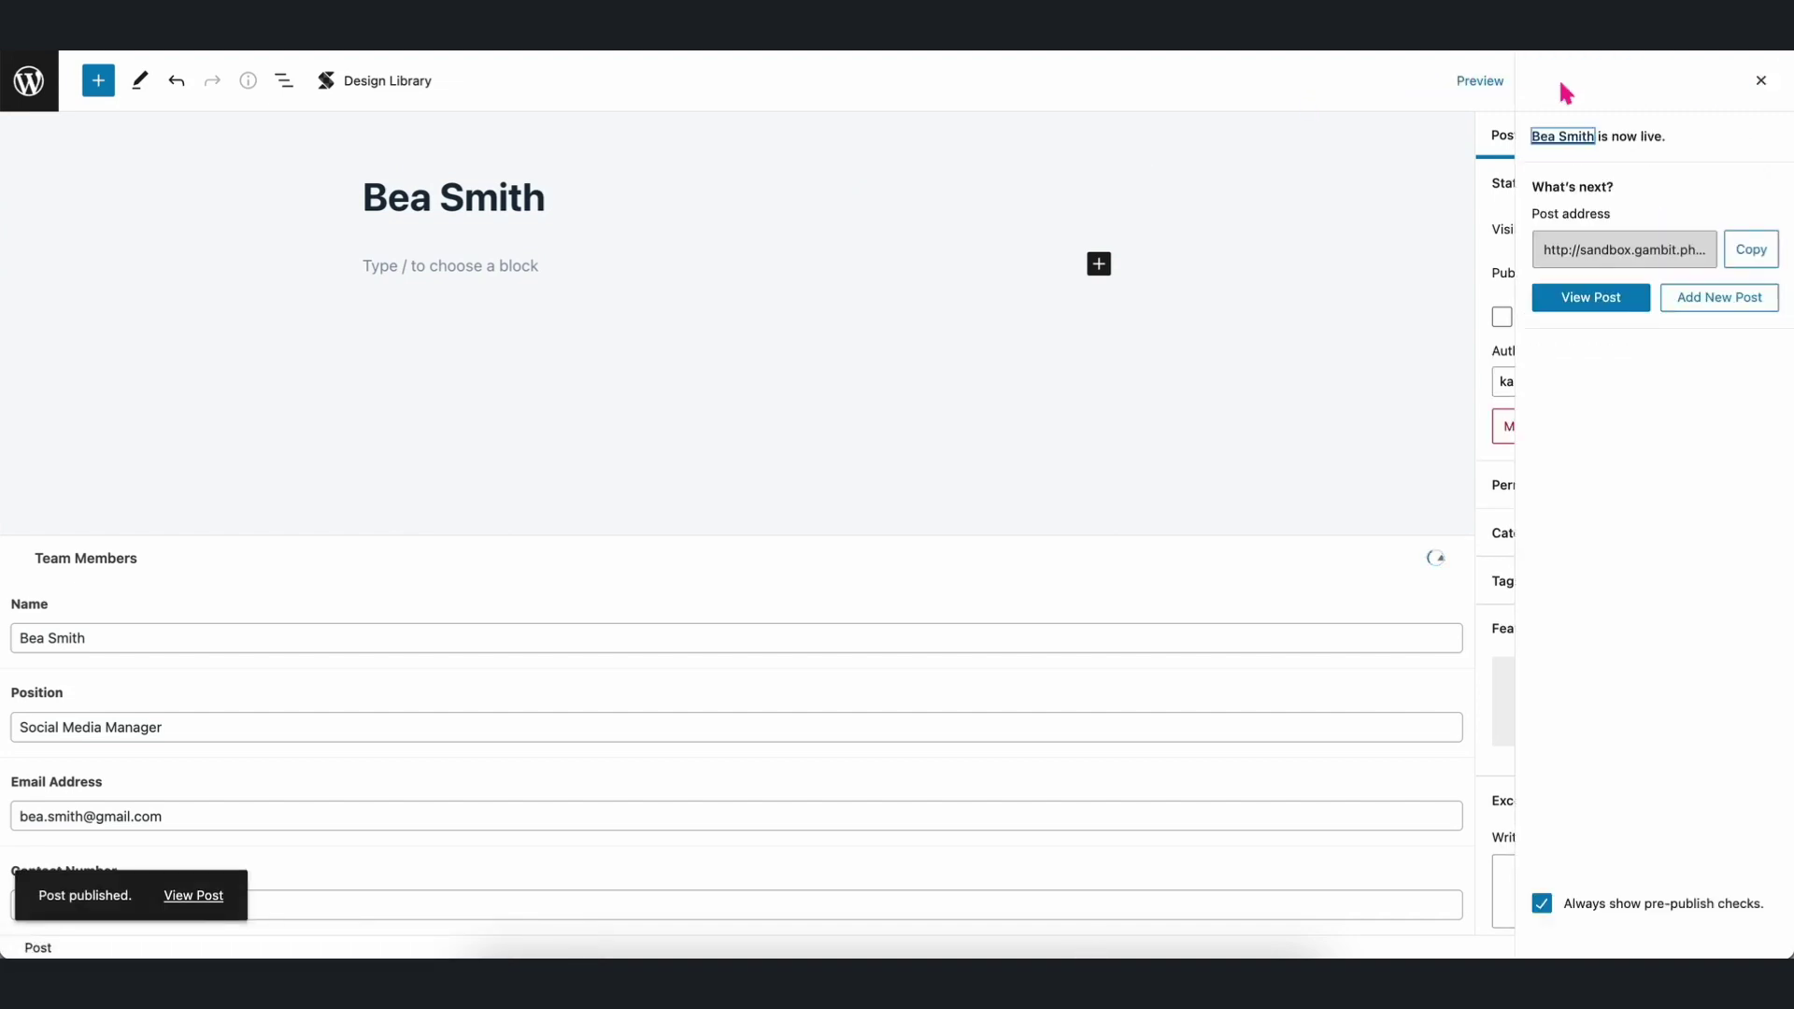
click(44, 103)
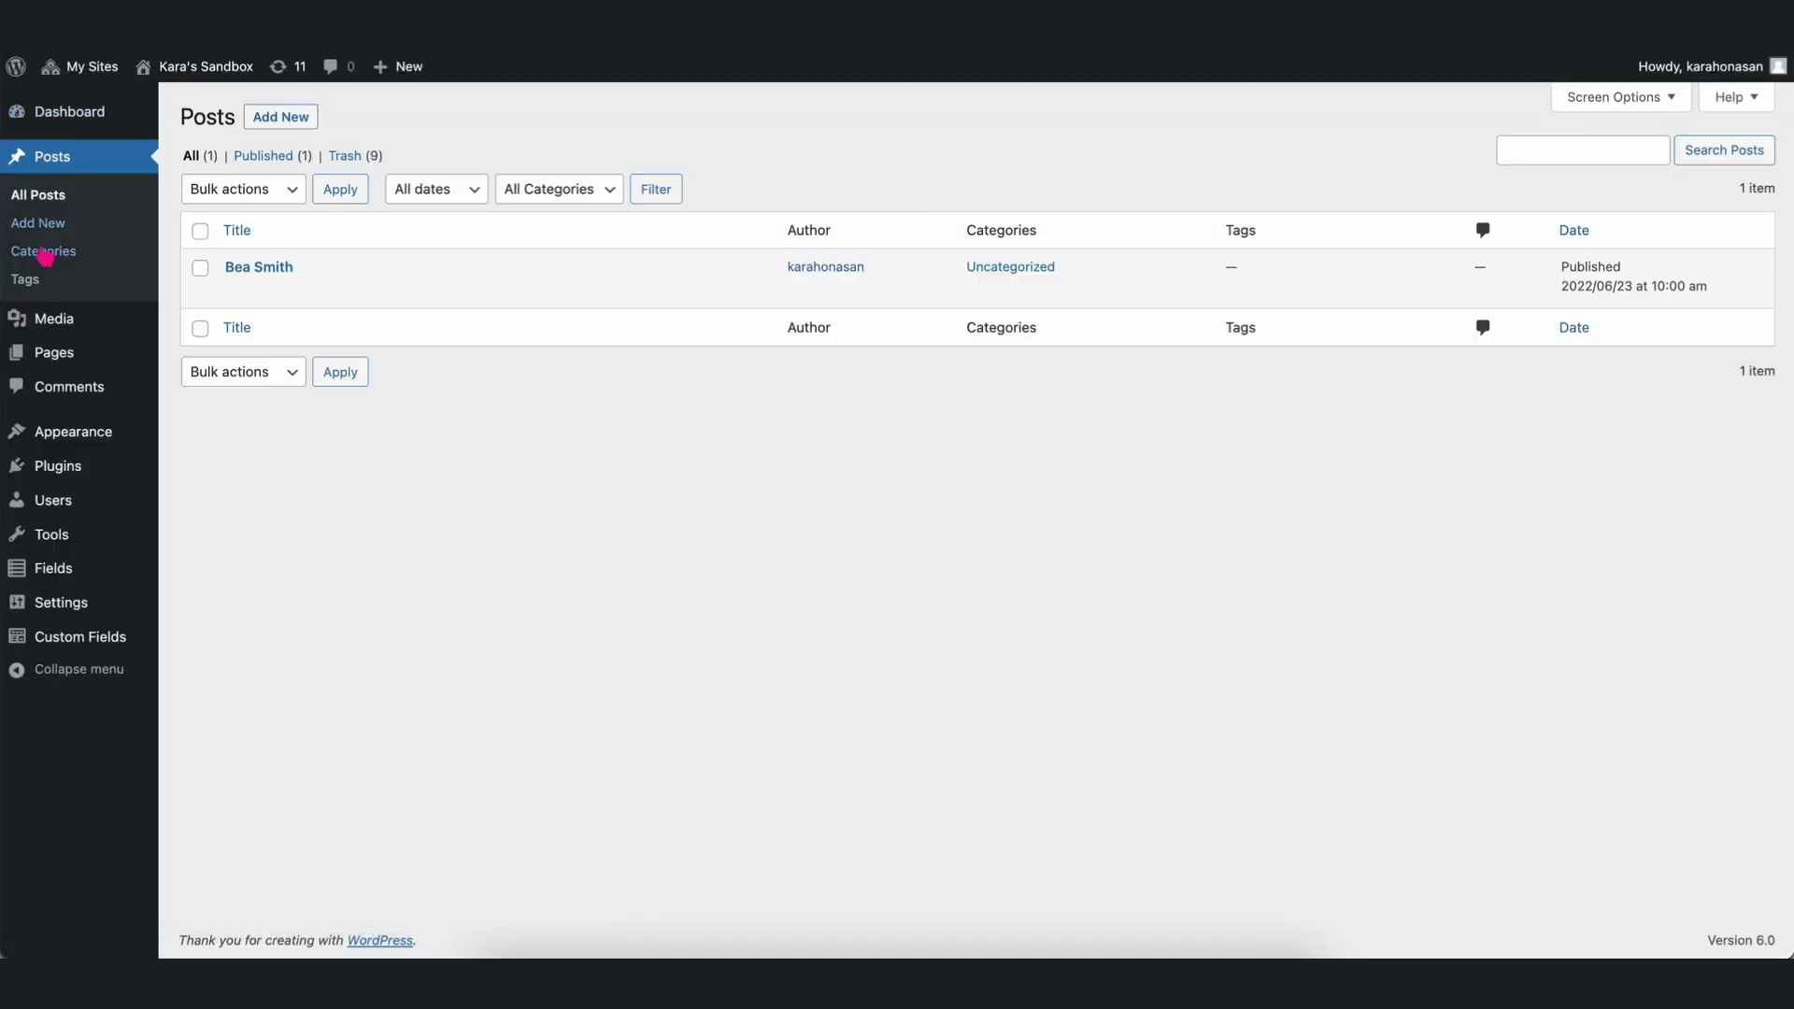
Create a new page and insert a Team Member block in its Default layout via /team.
click(35, 352)
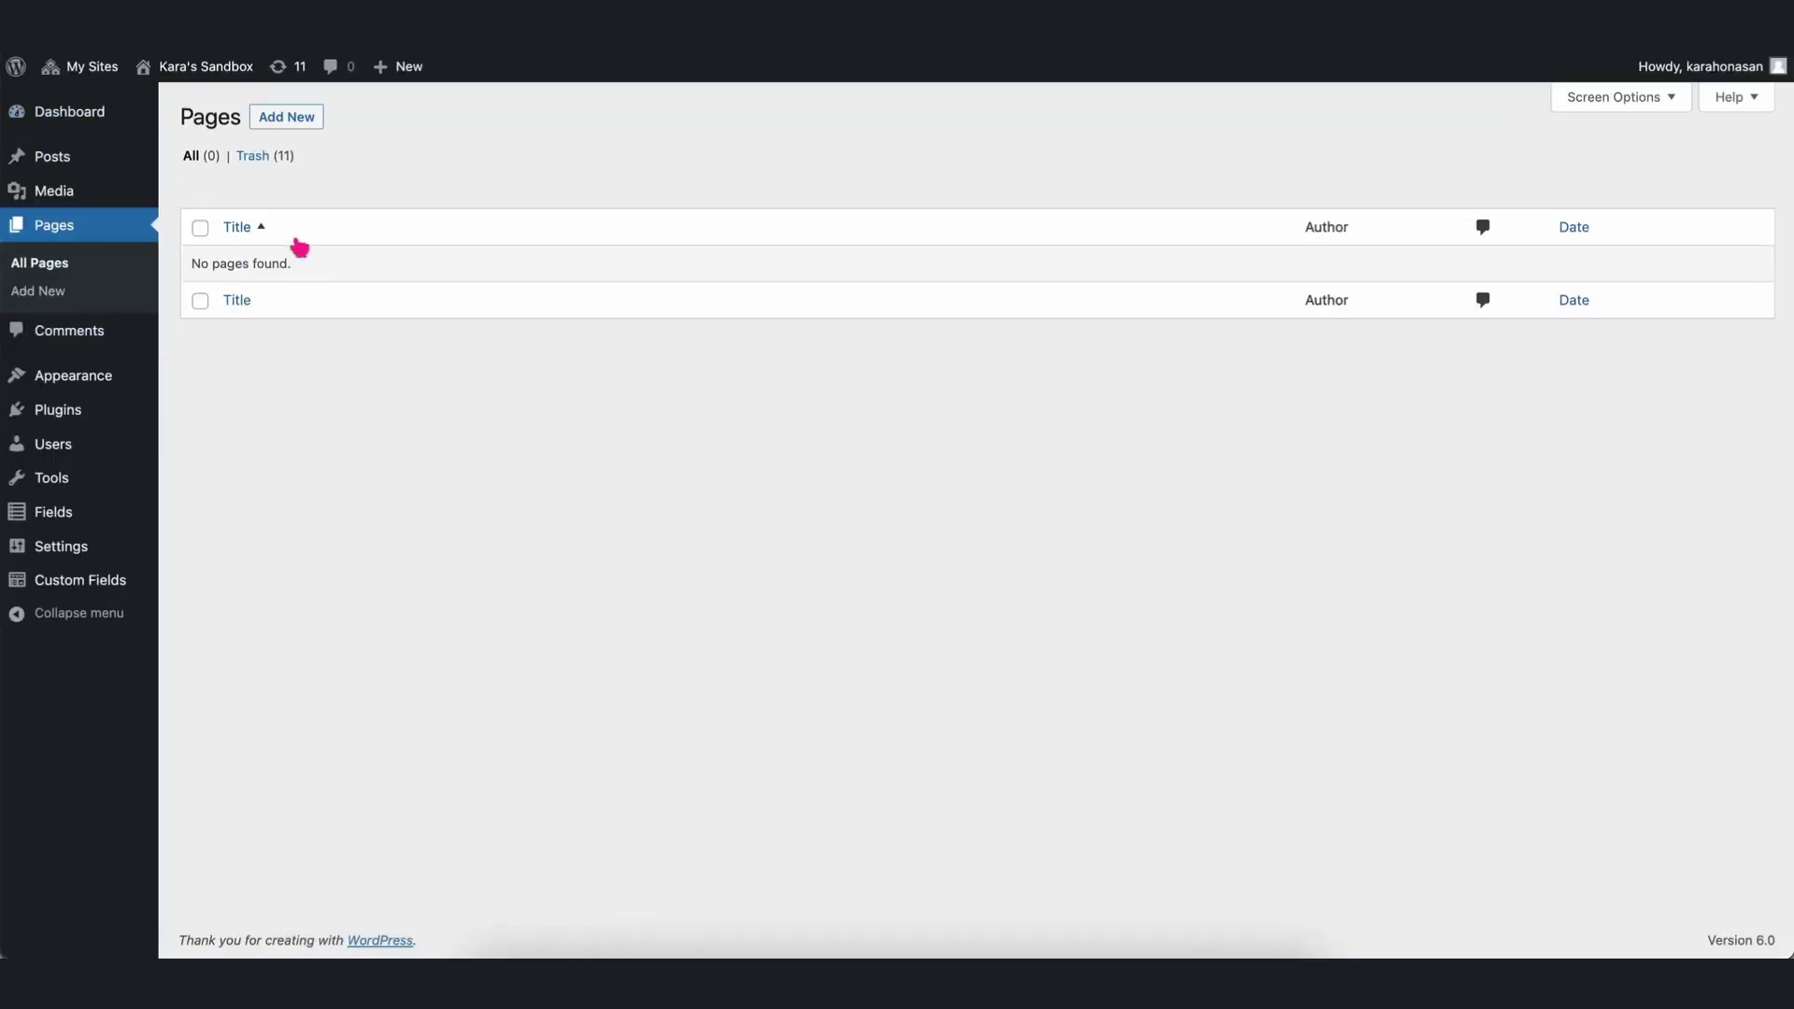
click(303, 119)
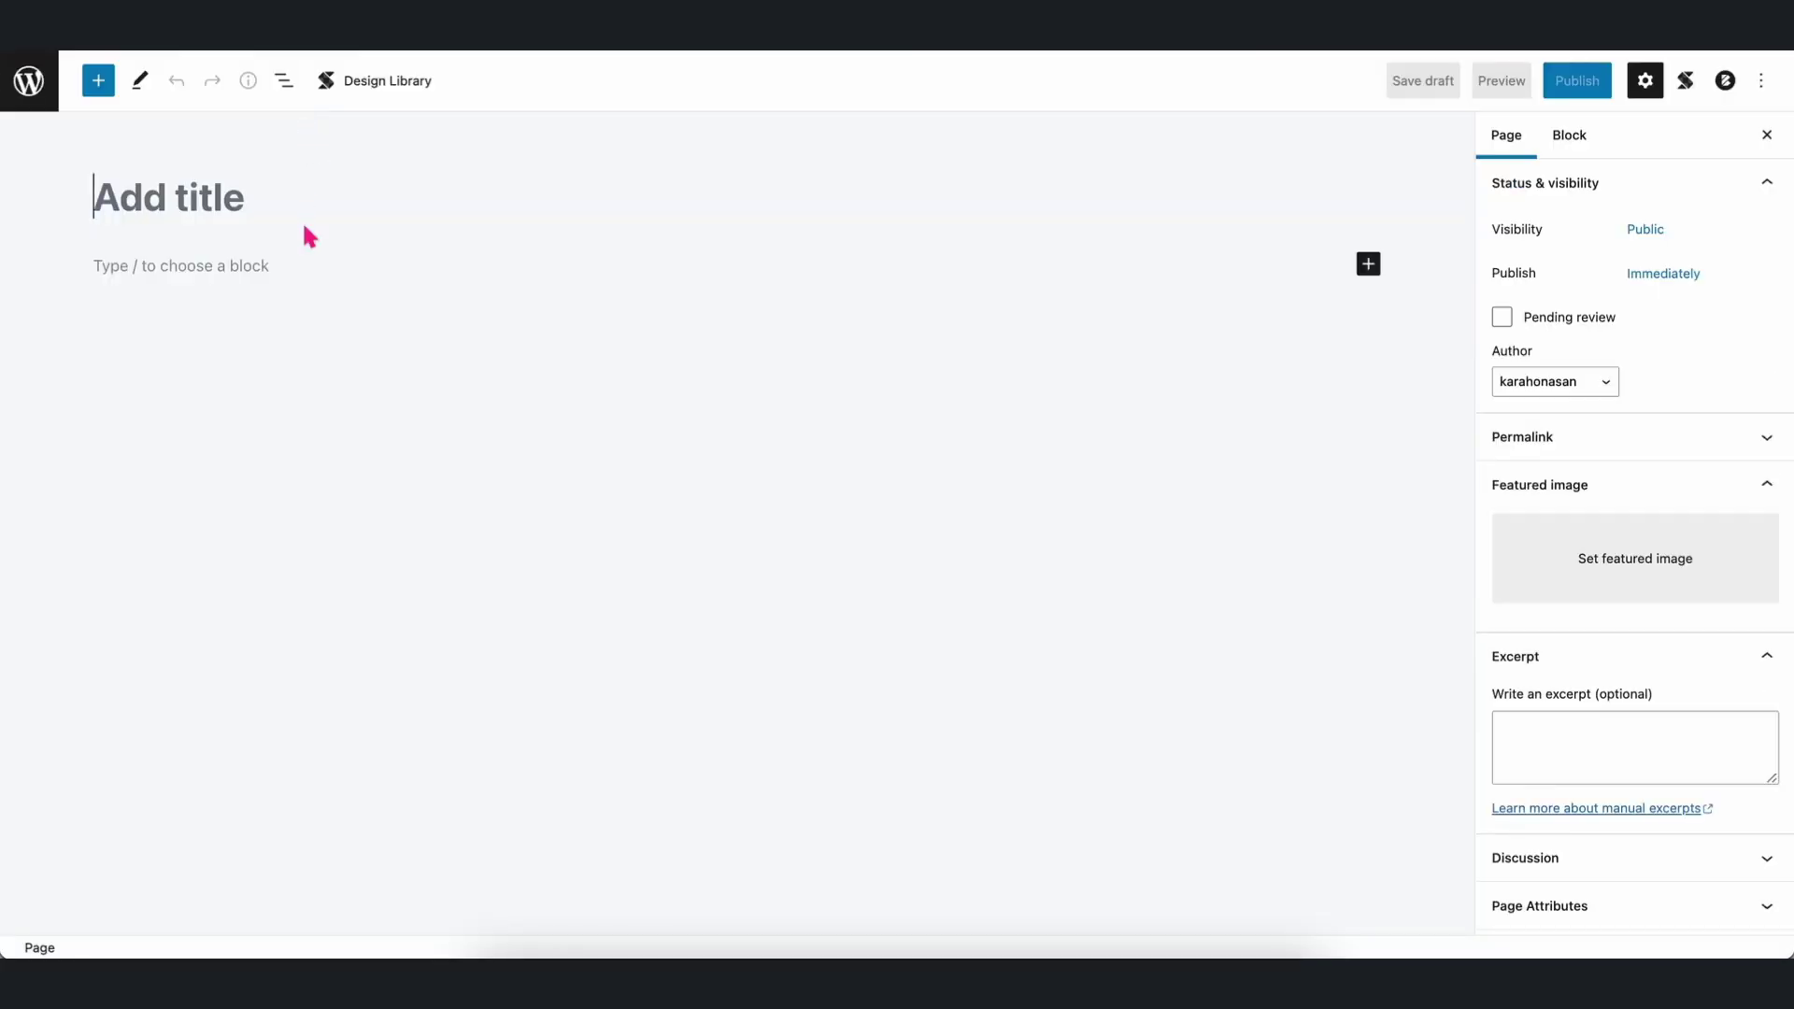
click(290, 269)
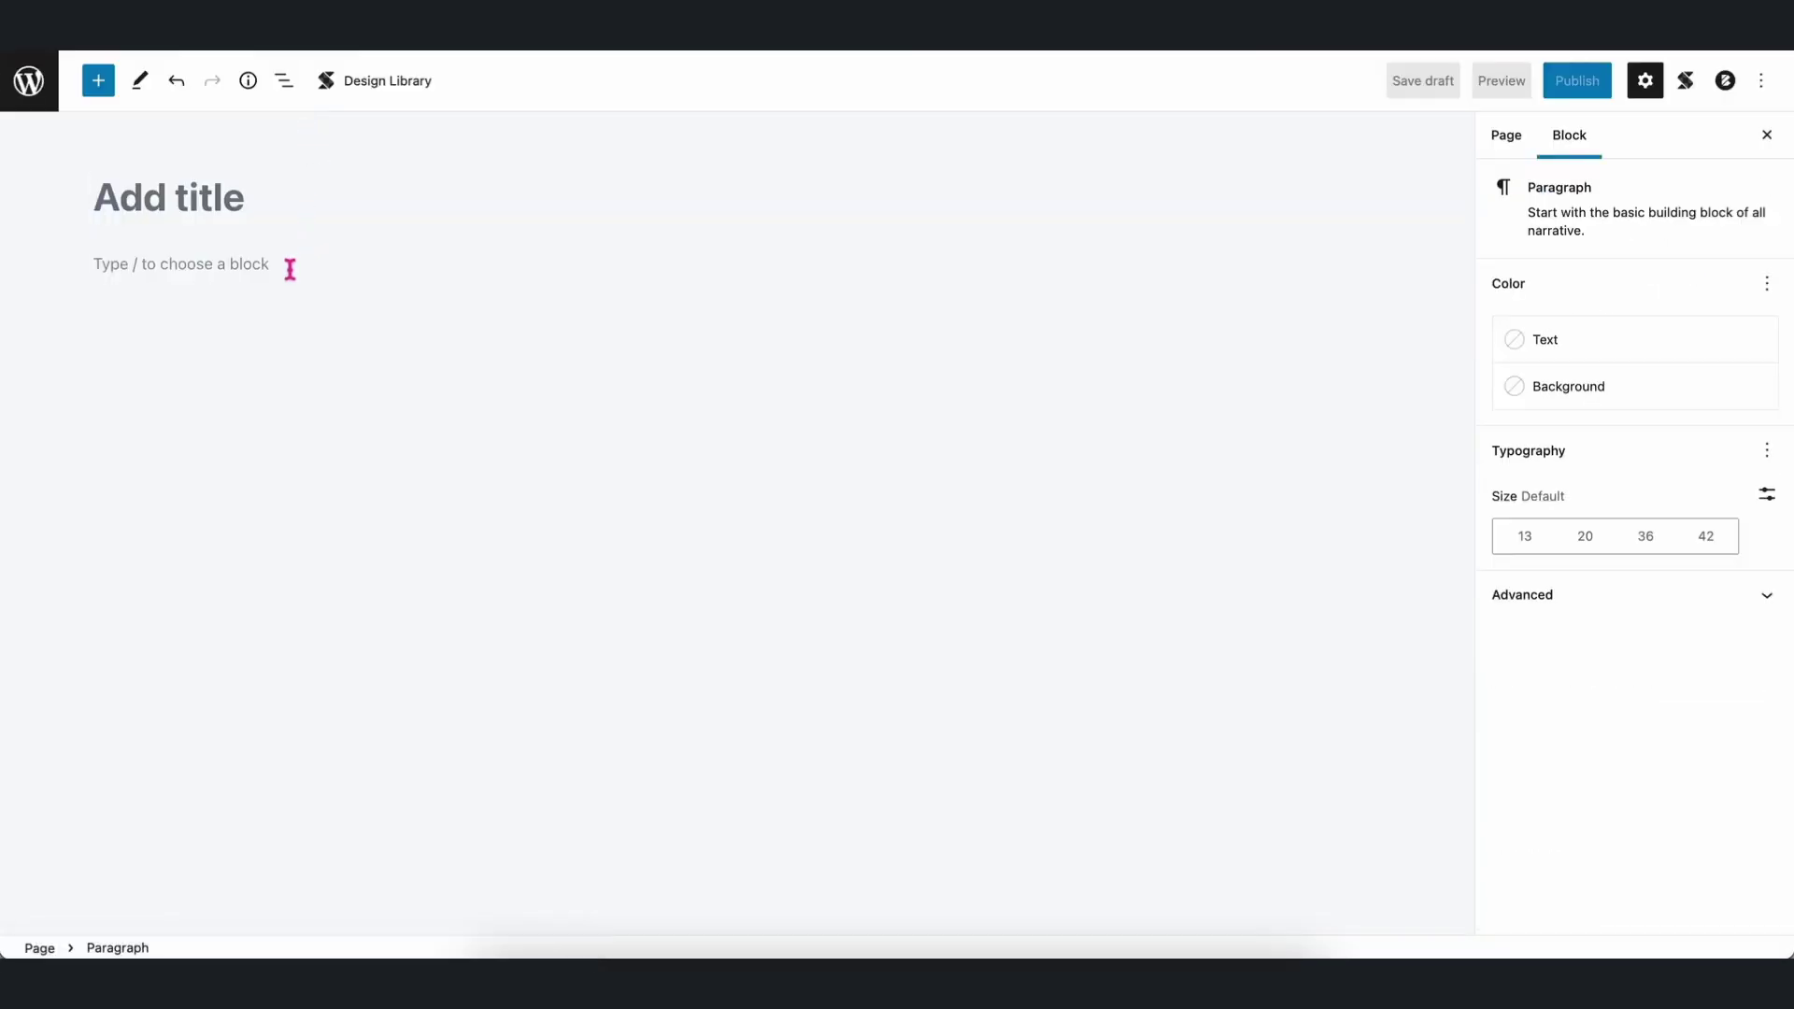
text(/team)
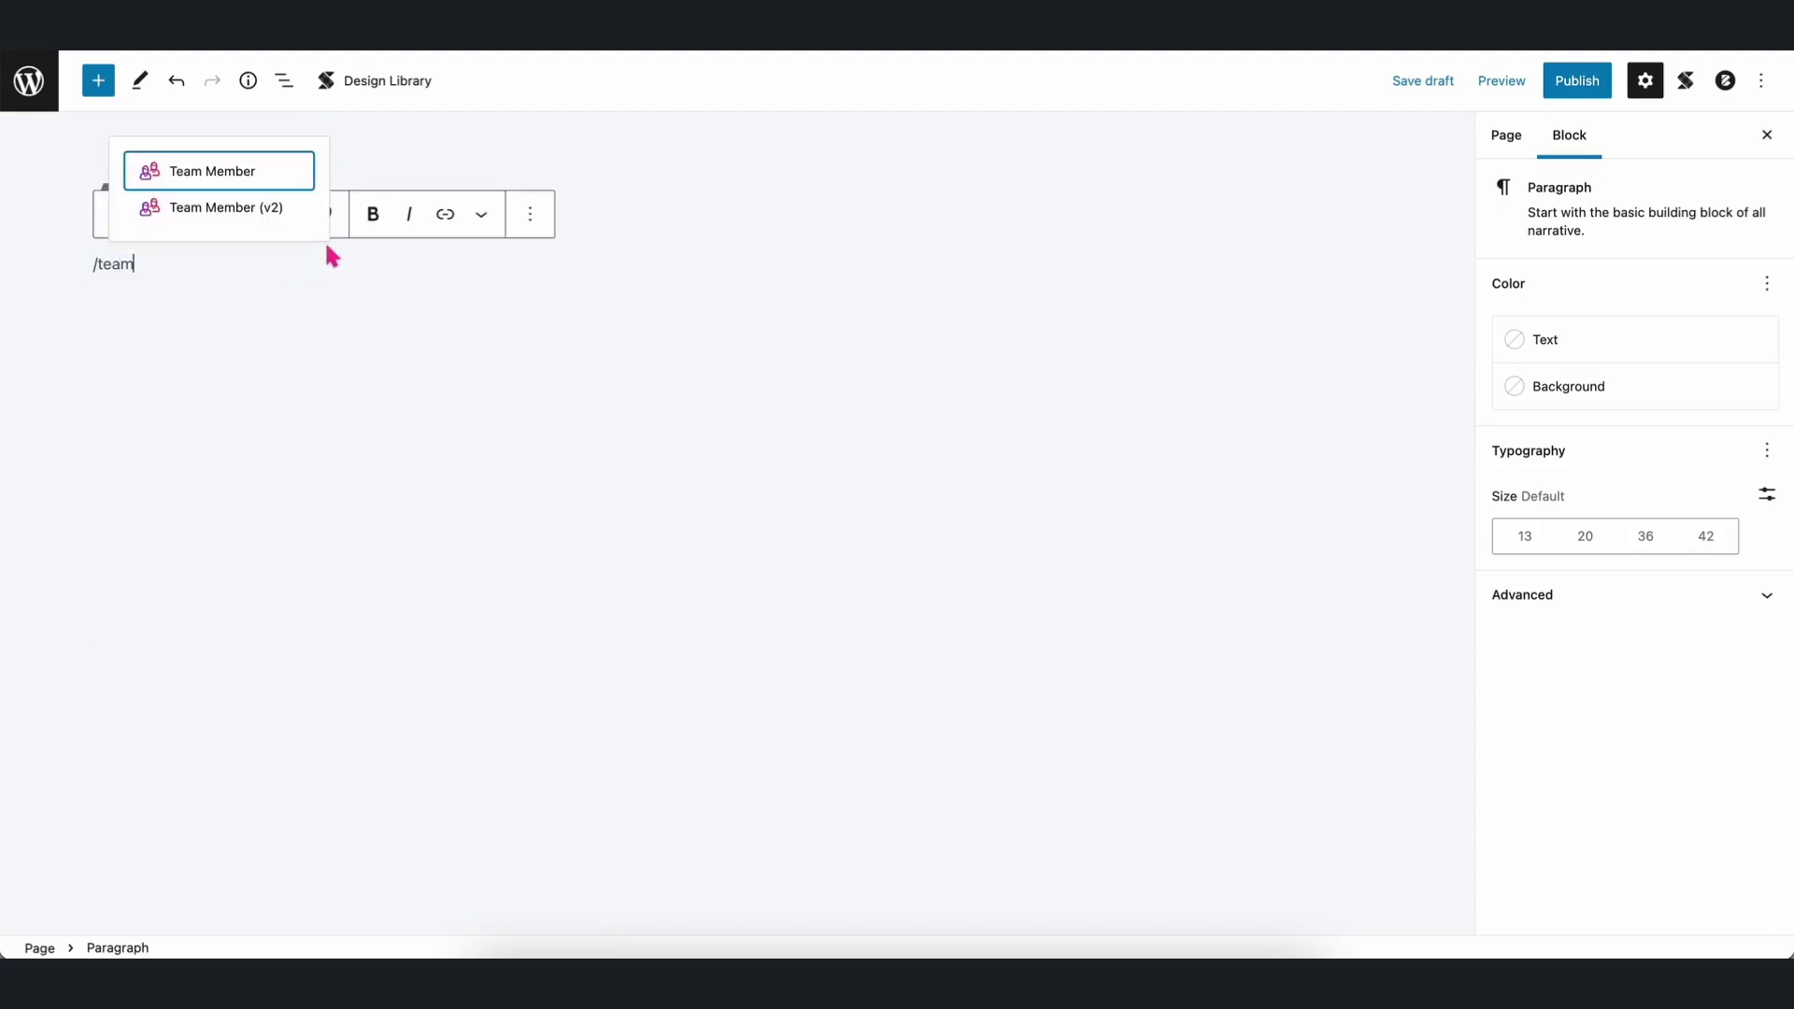
click(219, 177)
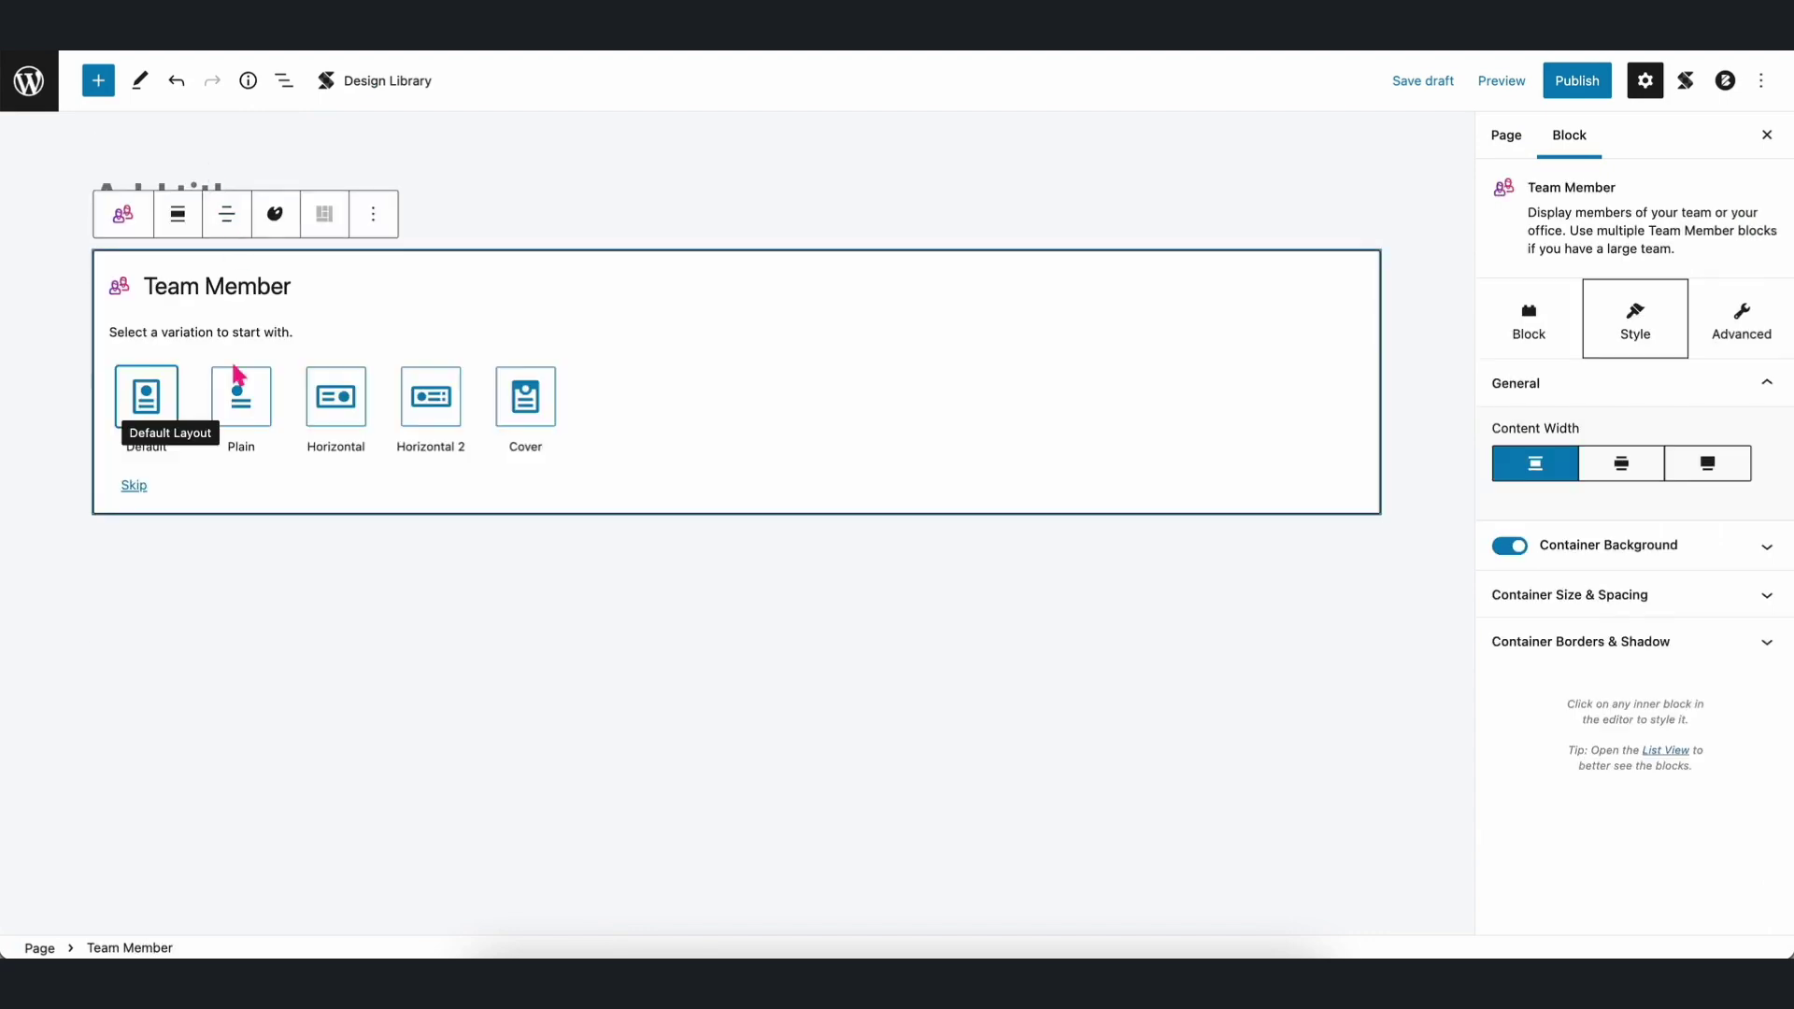
click(156, 405)
click(349, 732)
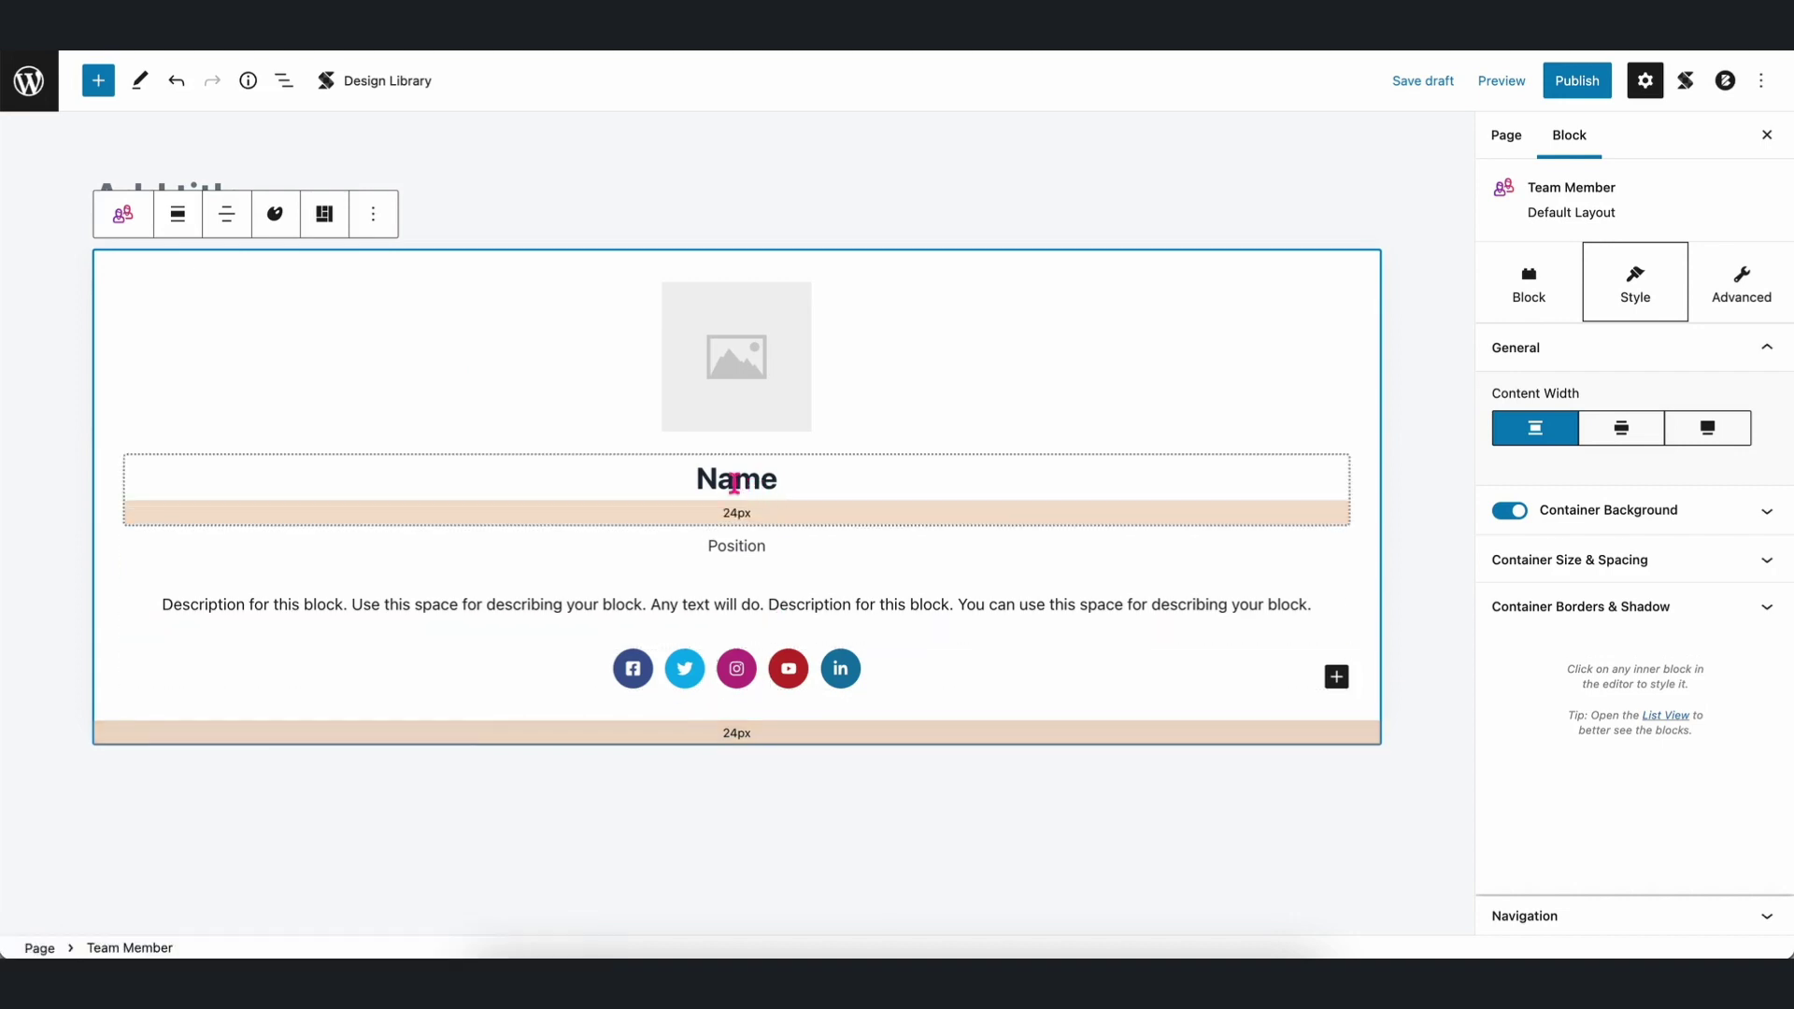
Bind the card heading to Team Members - Name from the team member's post via Other Posts.
double_click(735, 481)
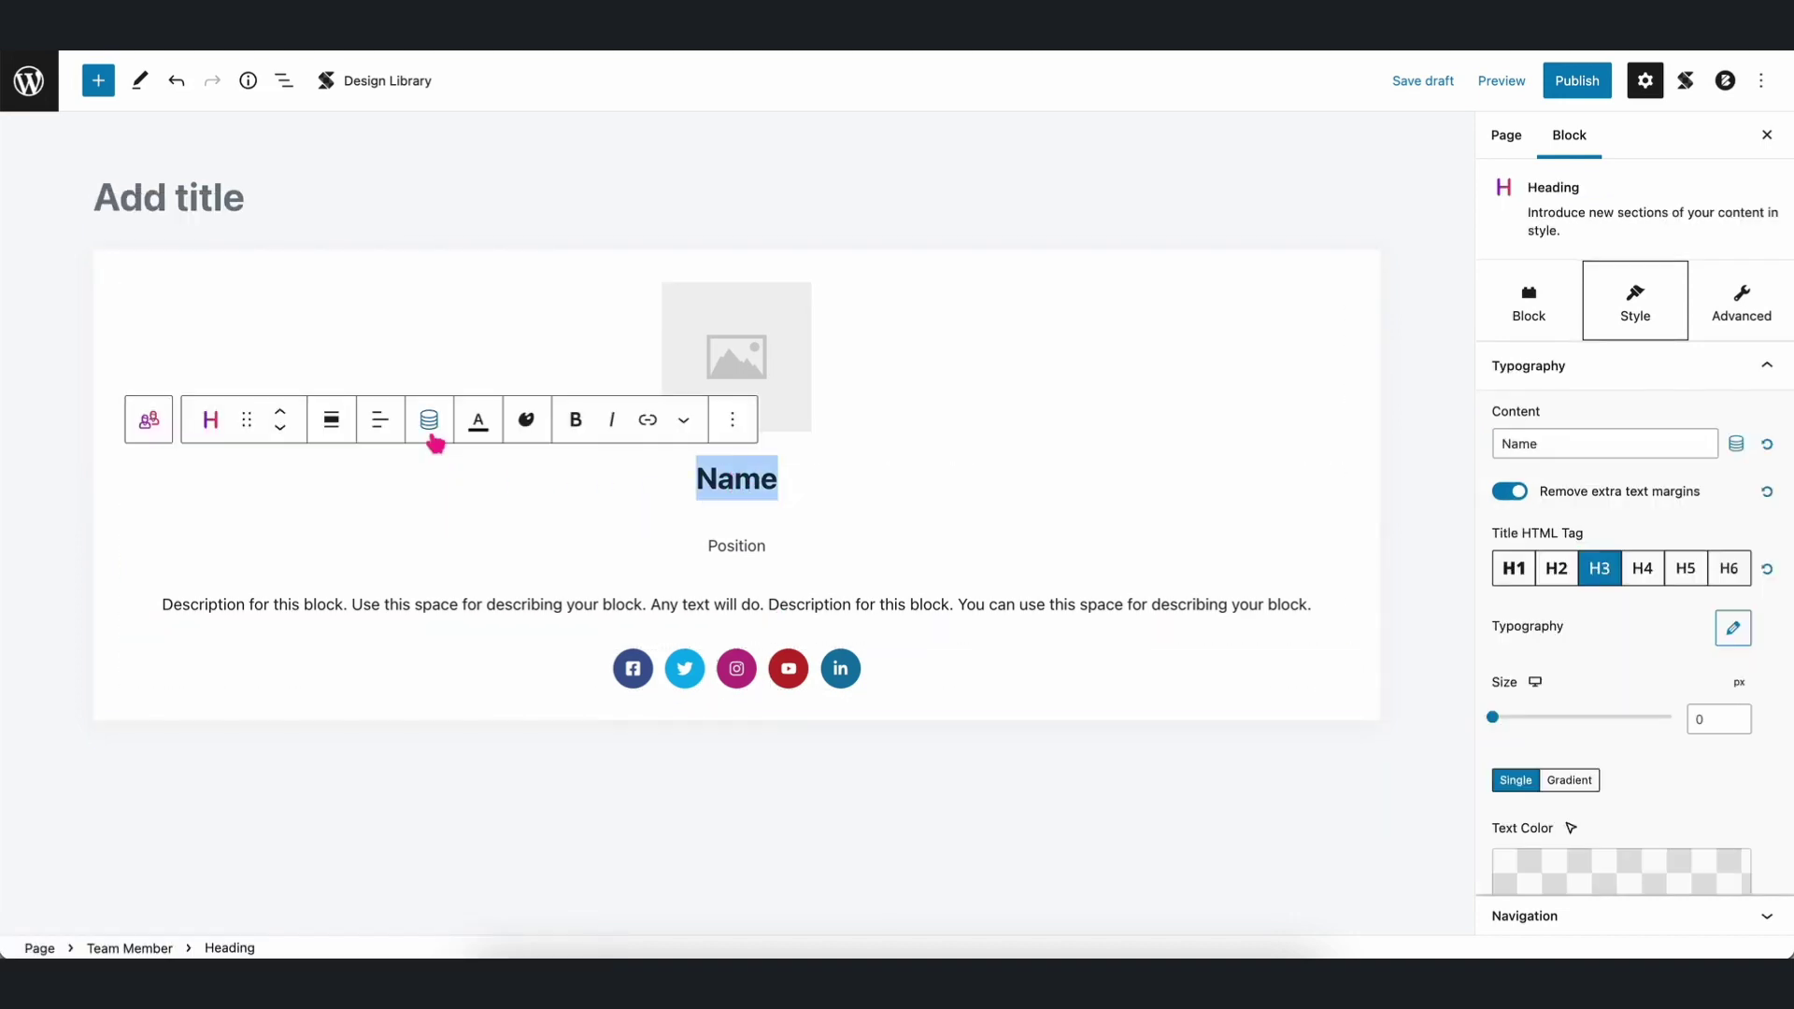
click(431, 426)
click(692, 596)
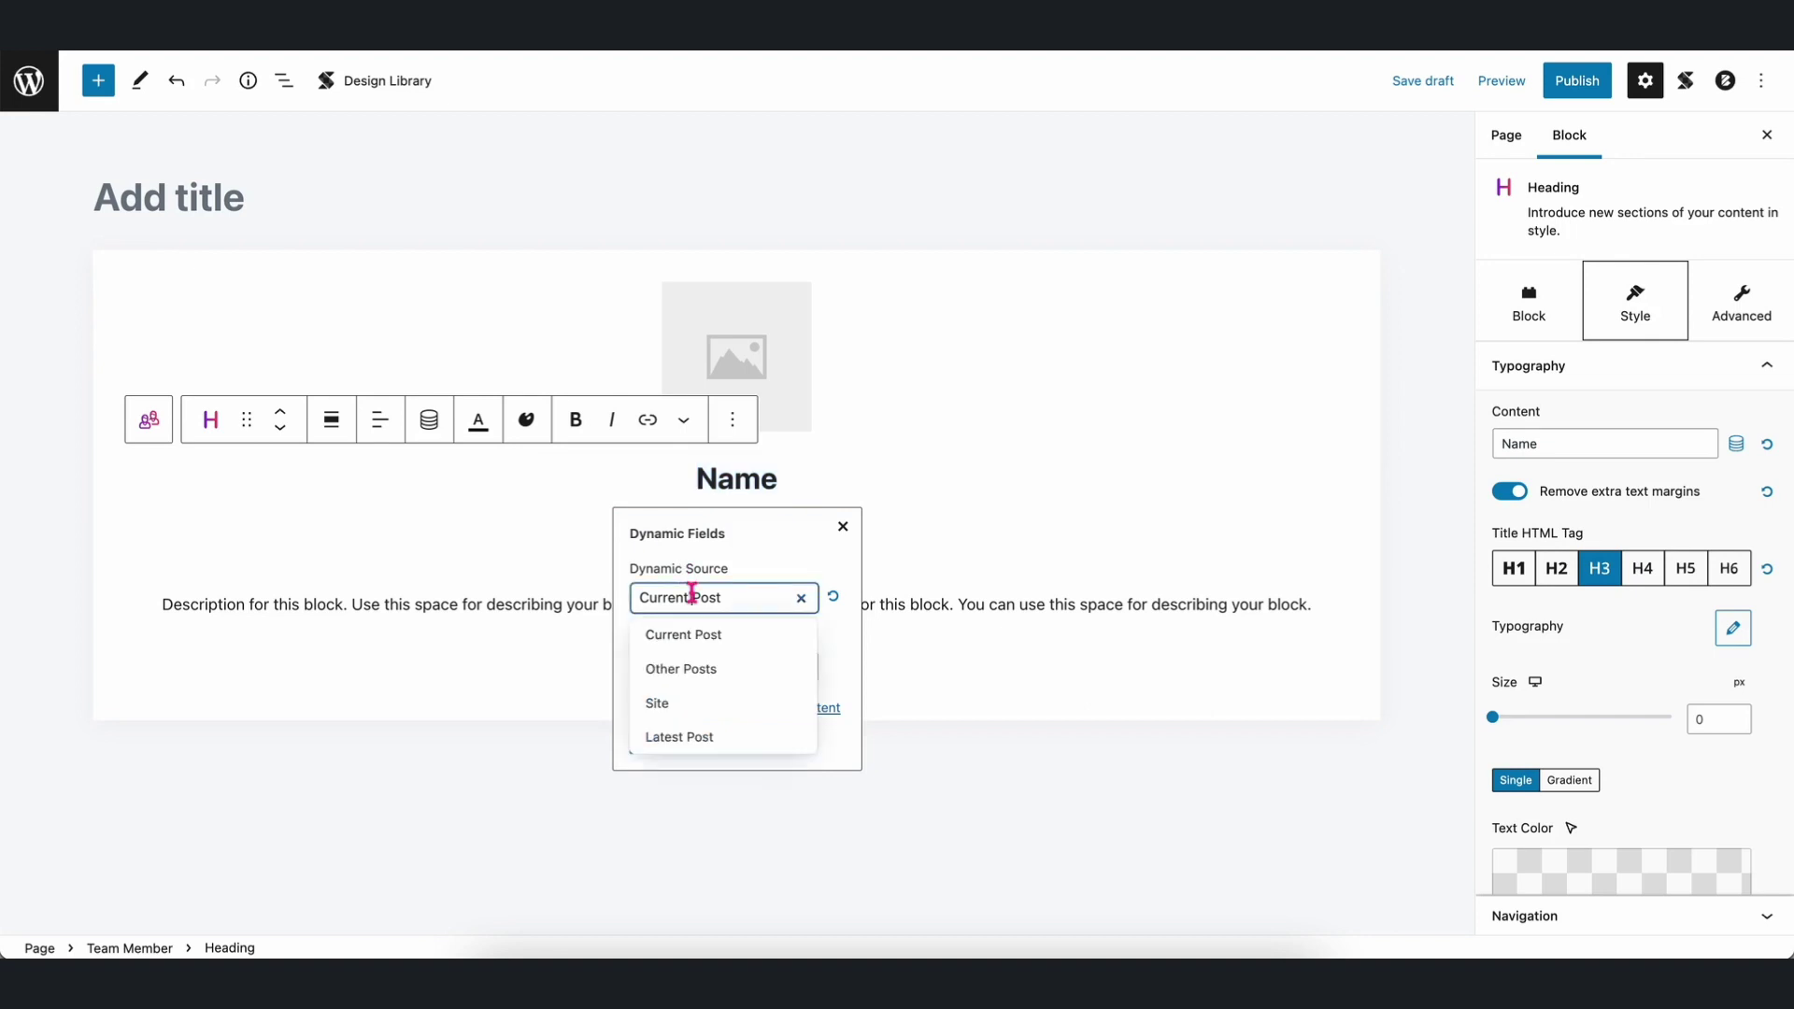
click(707, 672)
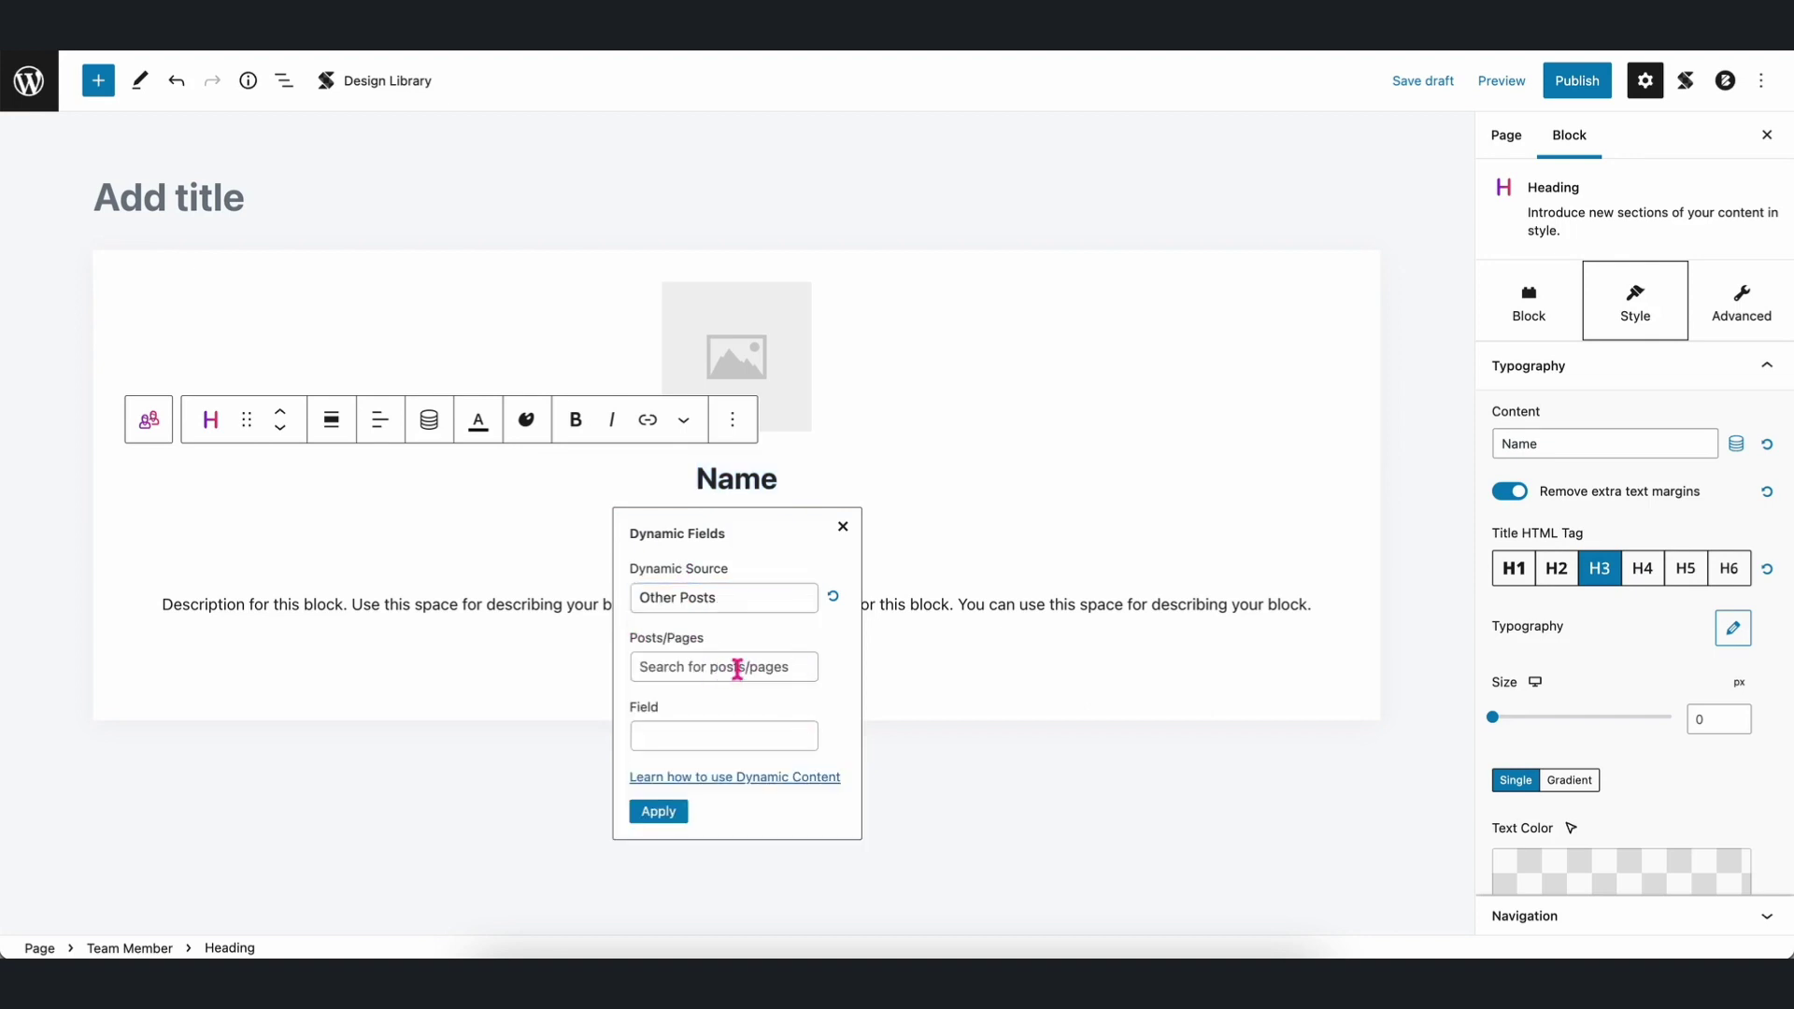
click(737, 667)
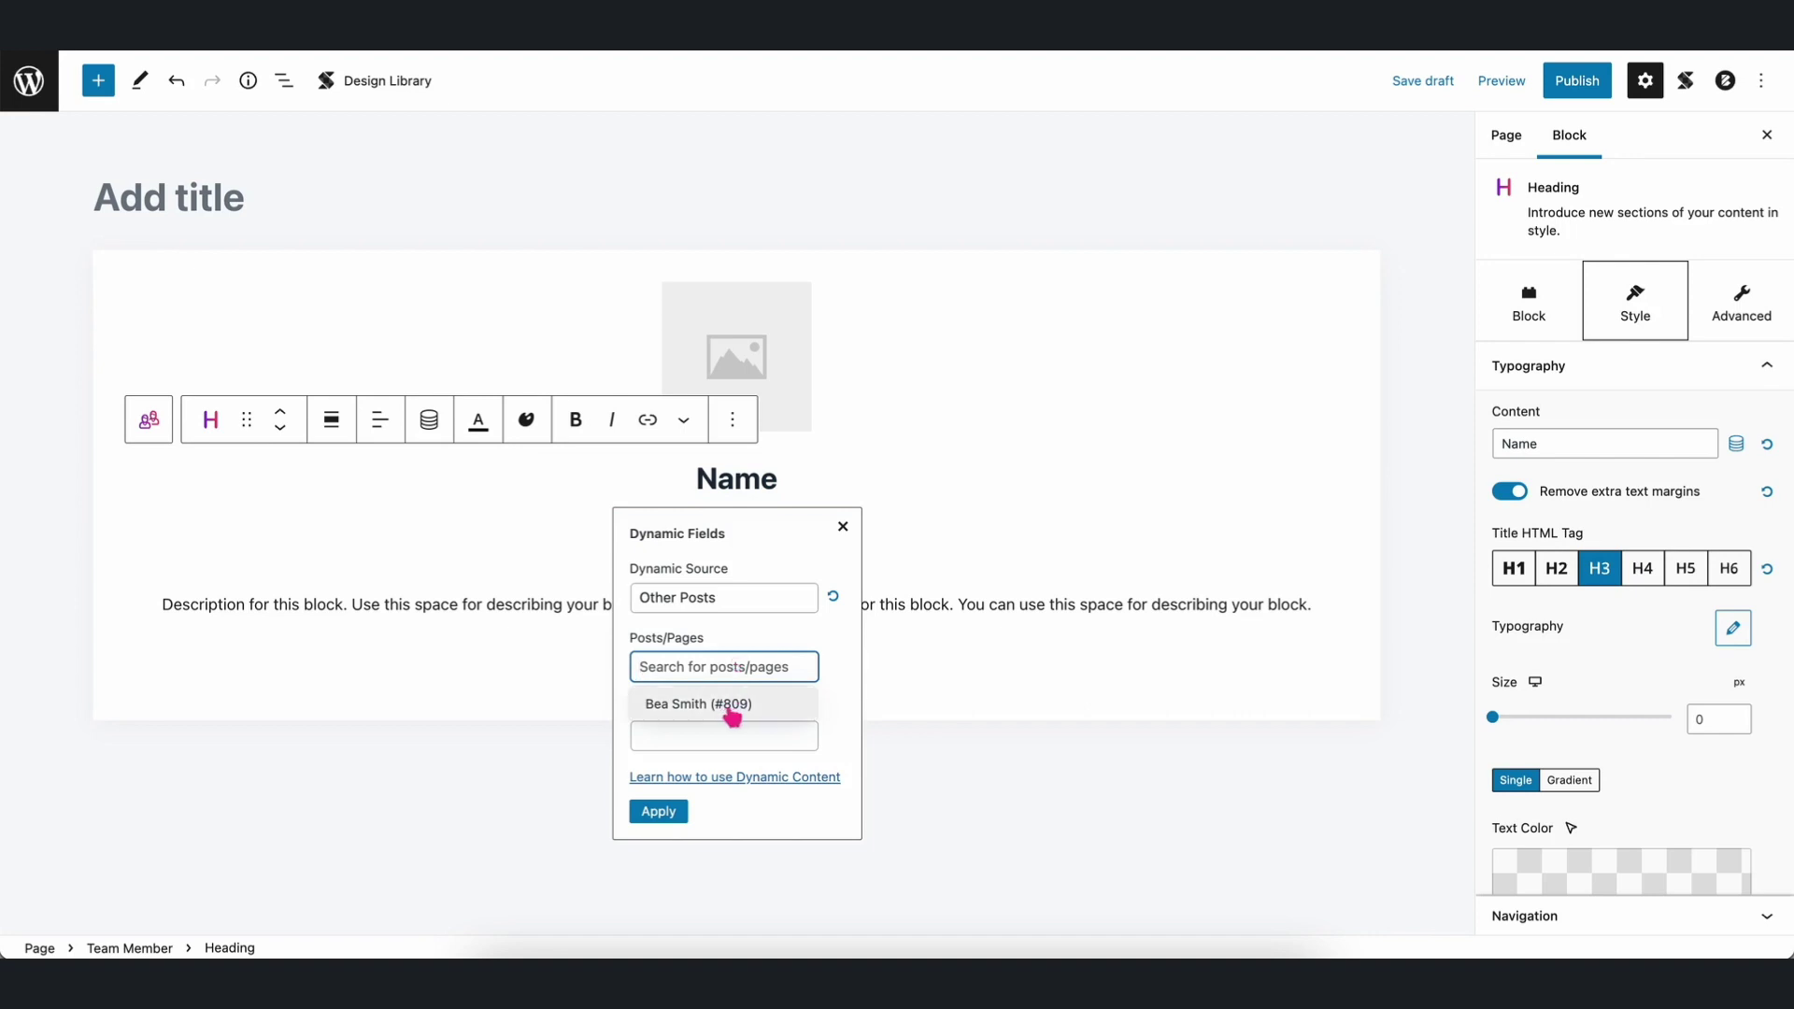
click(734, 715)
click(700, 734)
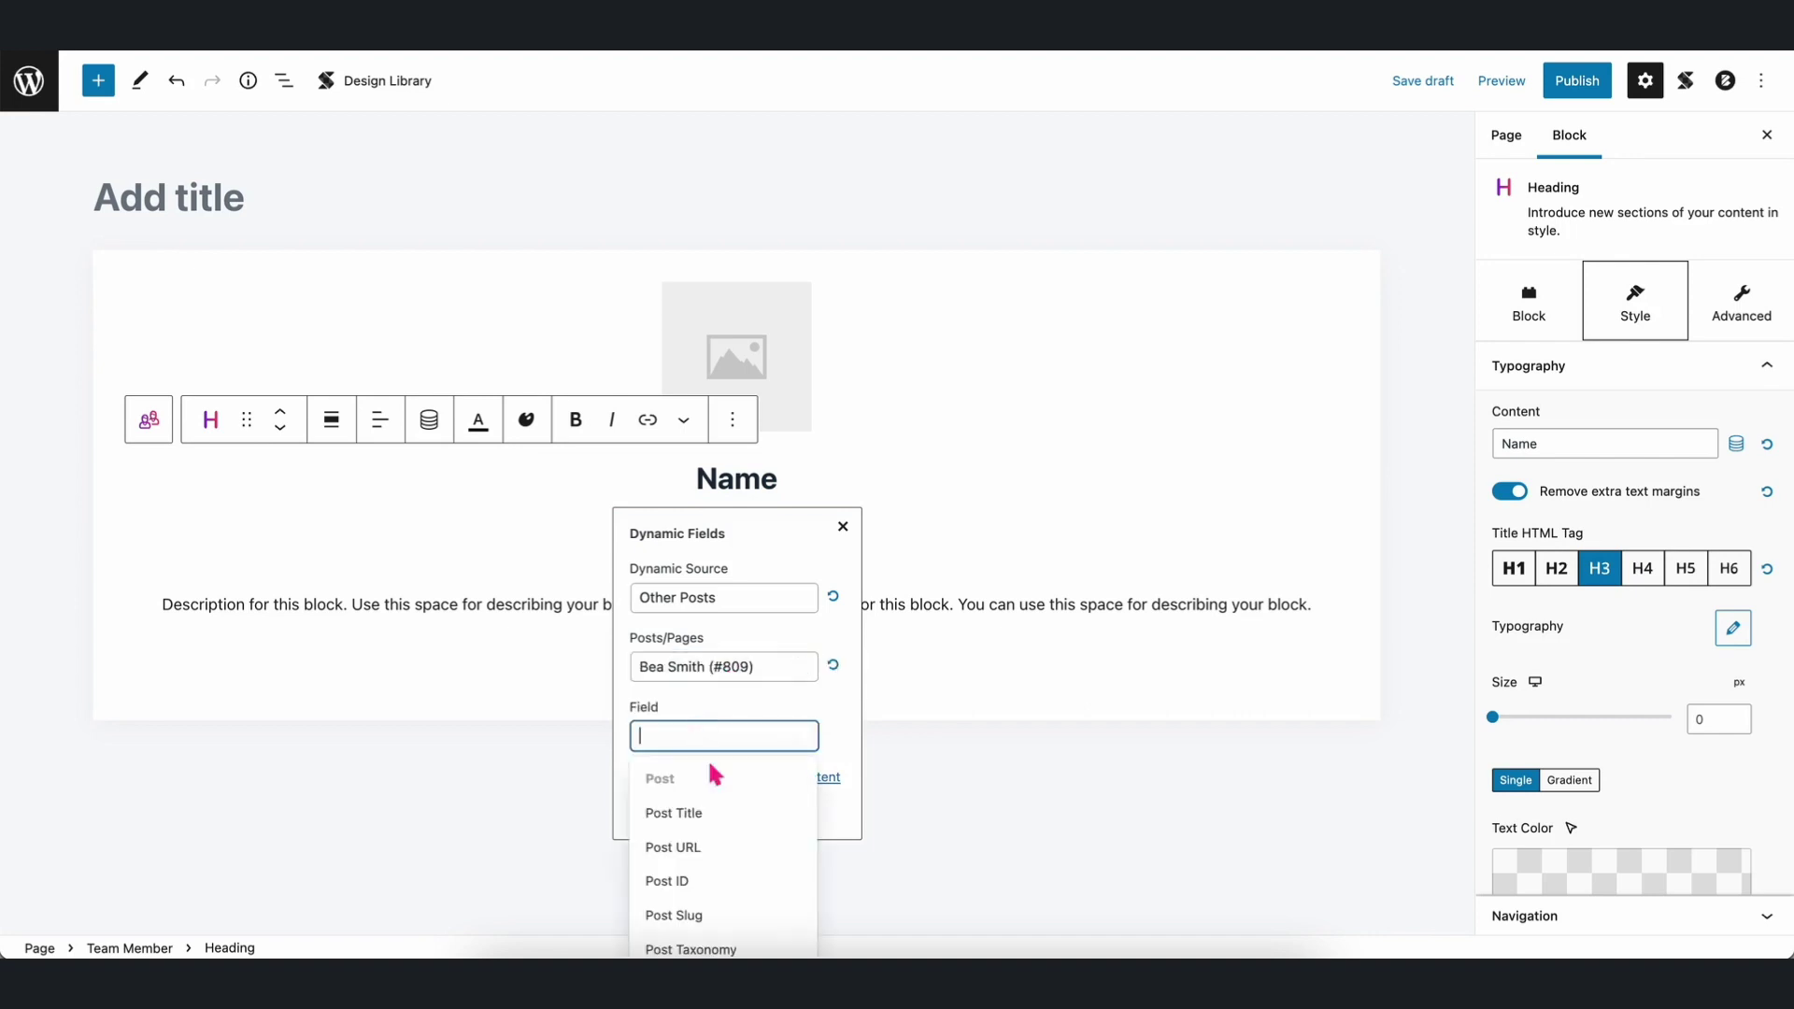
scroll(713, 828, down, 10)
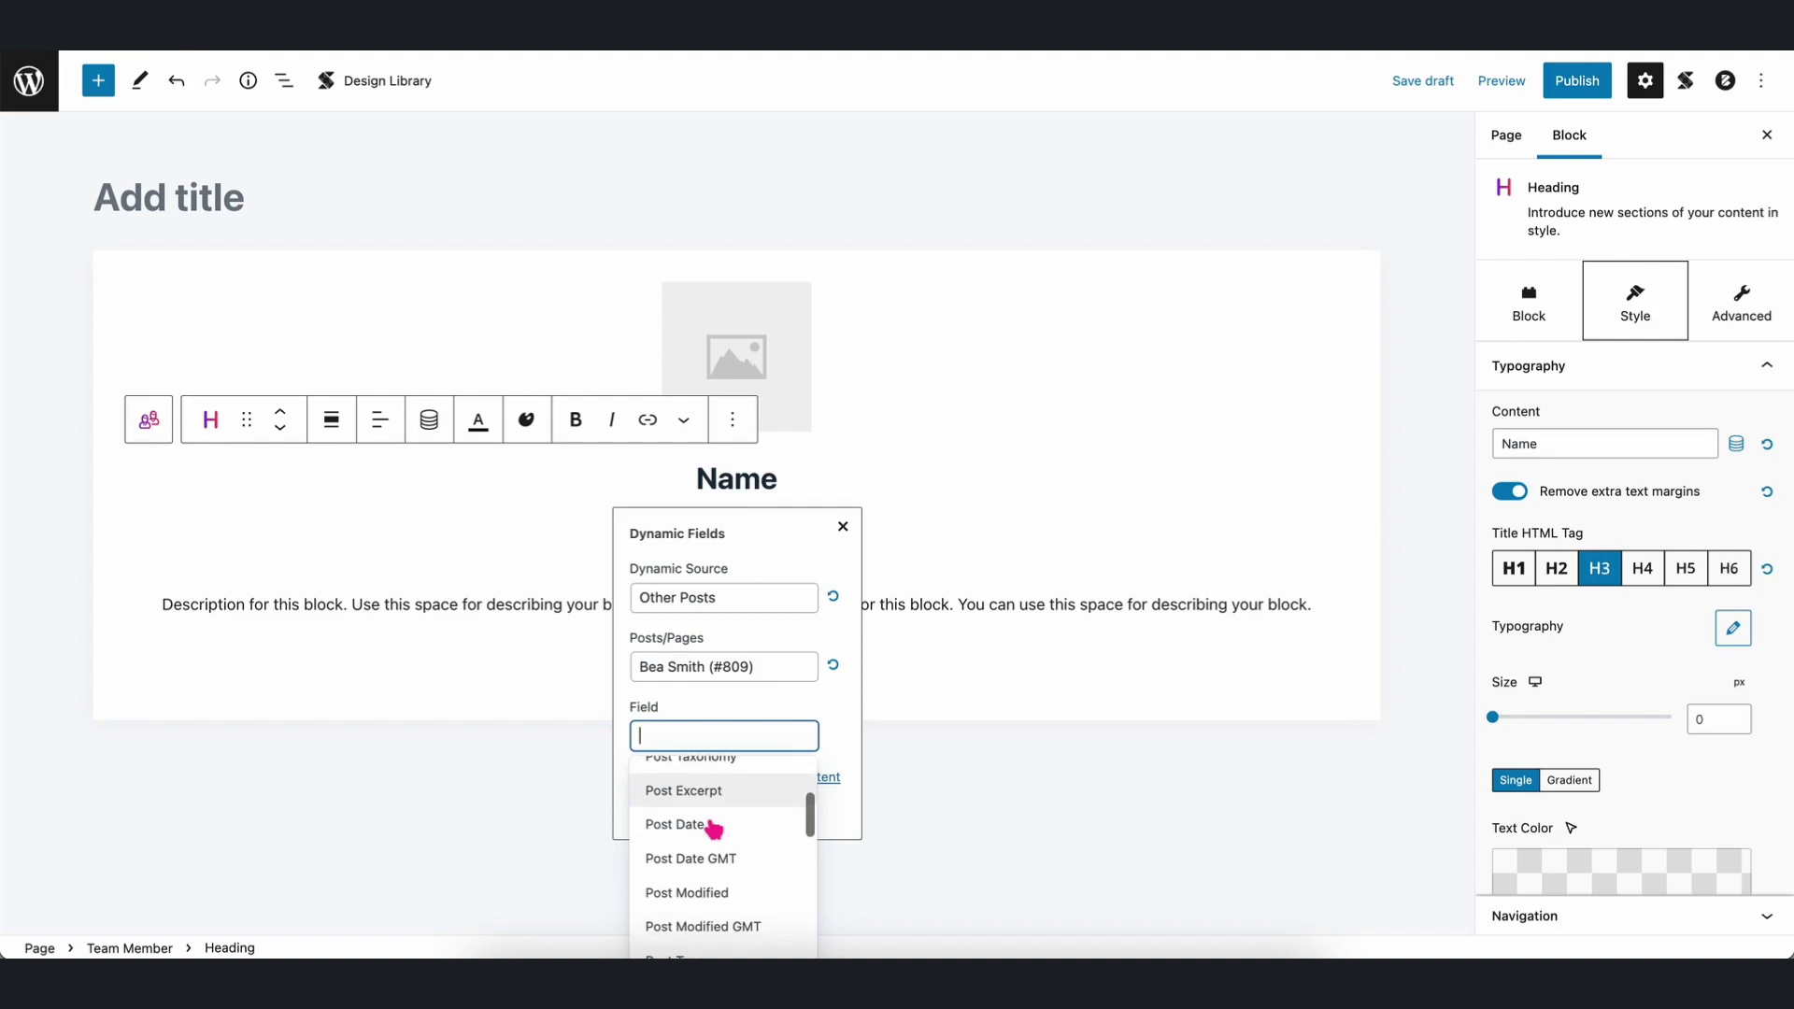
scroll(713, 828, down, 2)
scroll(713, 828, up, 2)
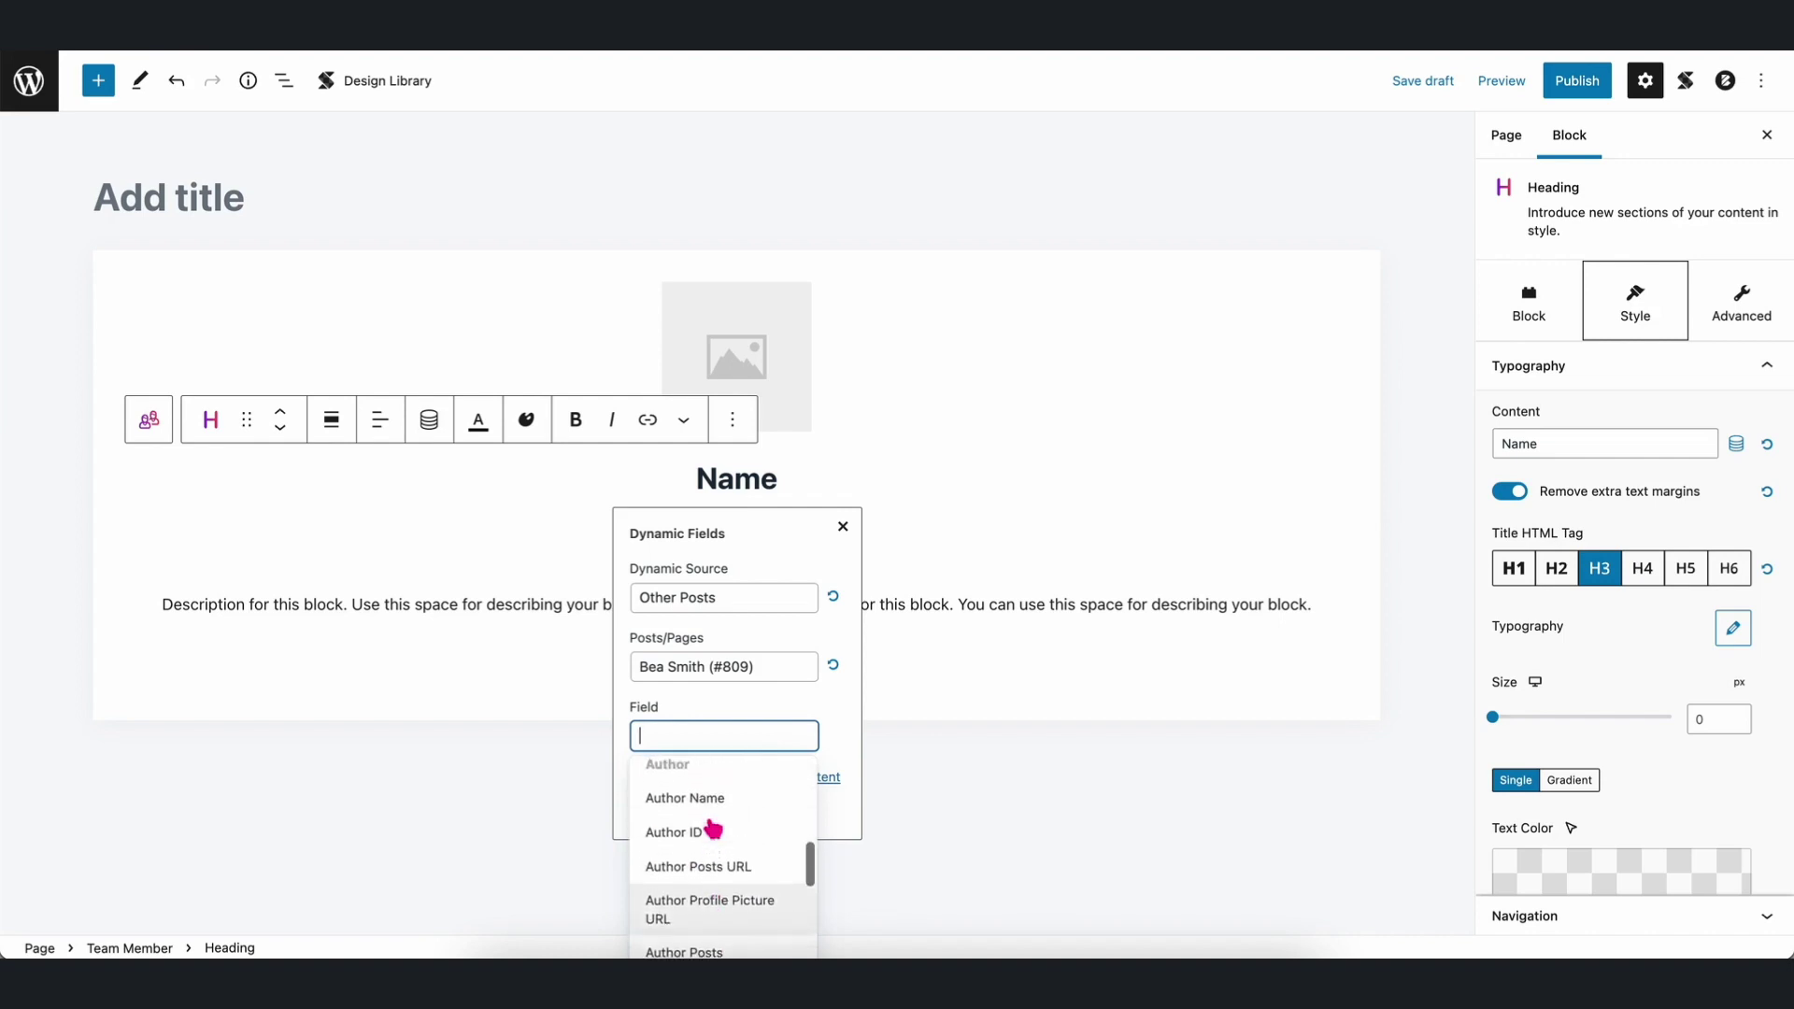
scroll(713, 828, down, 3)
scroll(713, 828, down, 5)
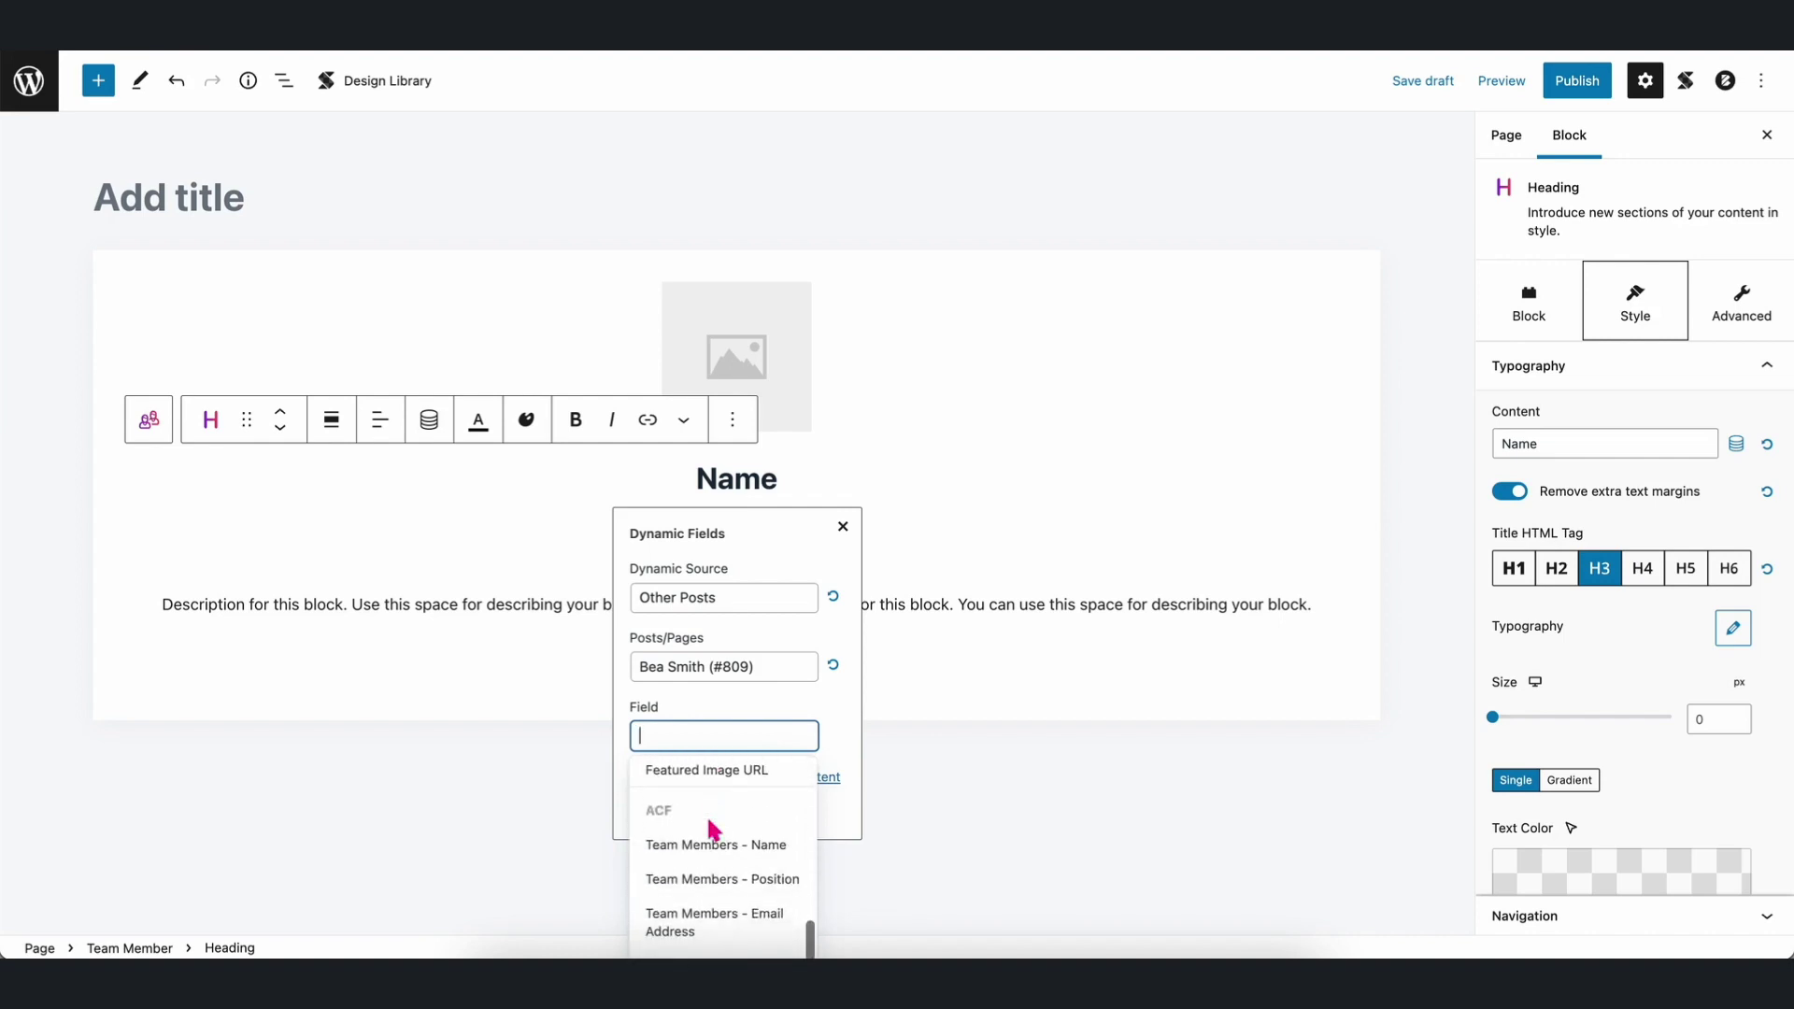
click(726, 795)
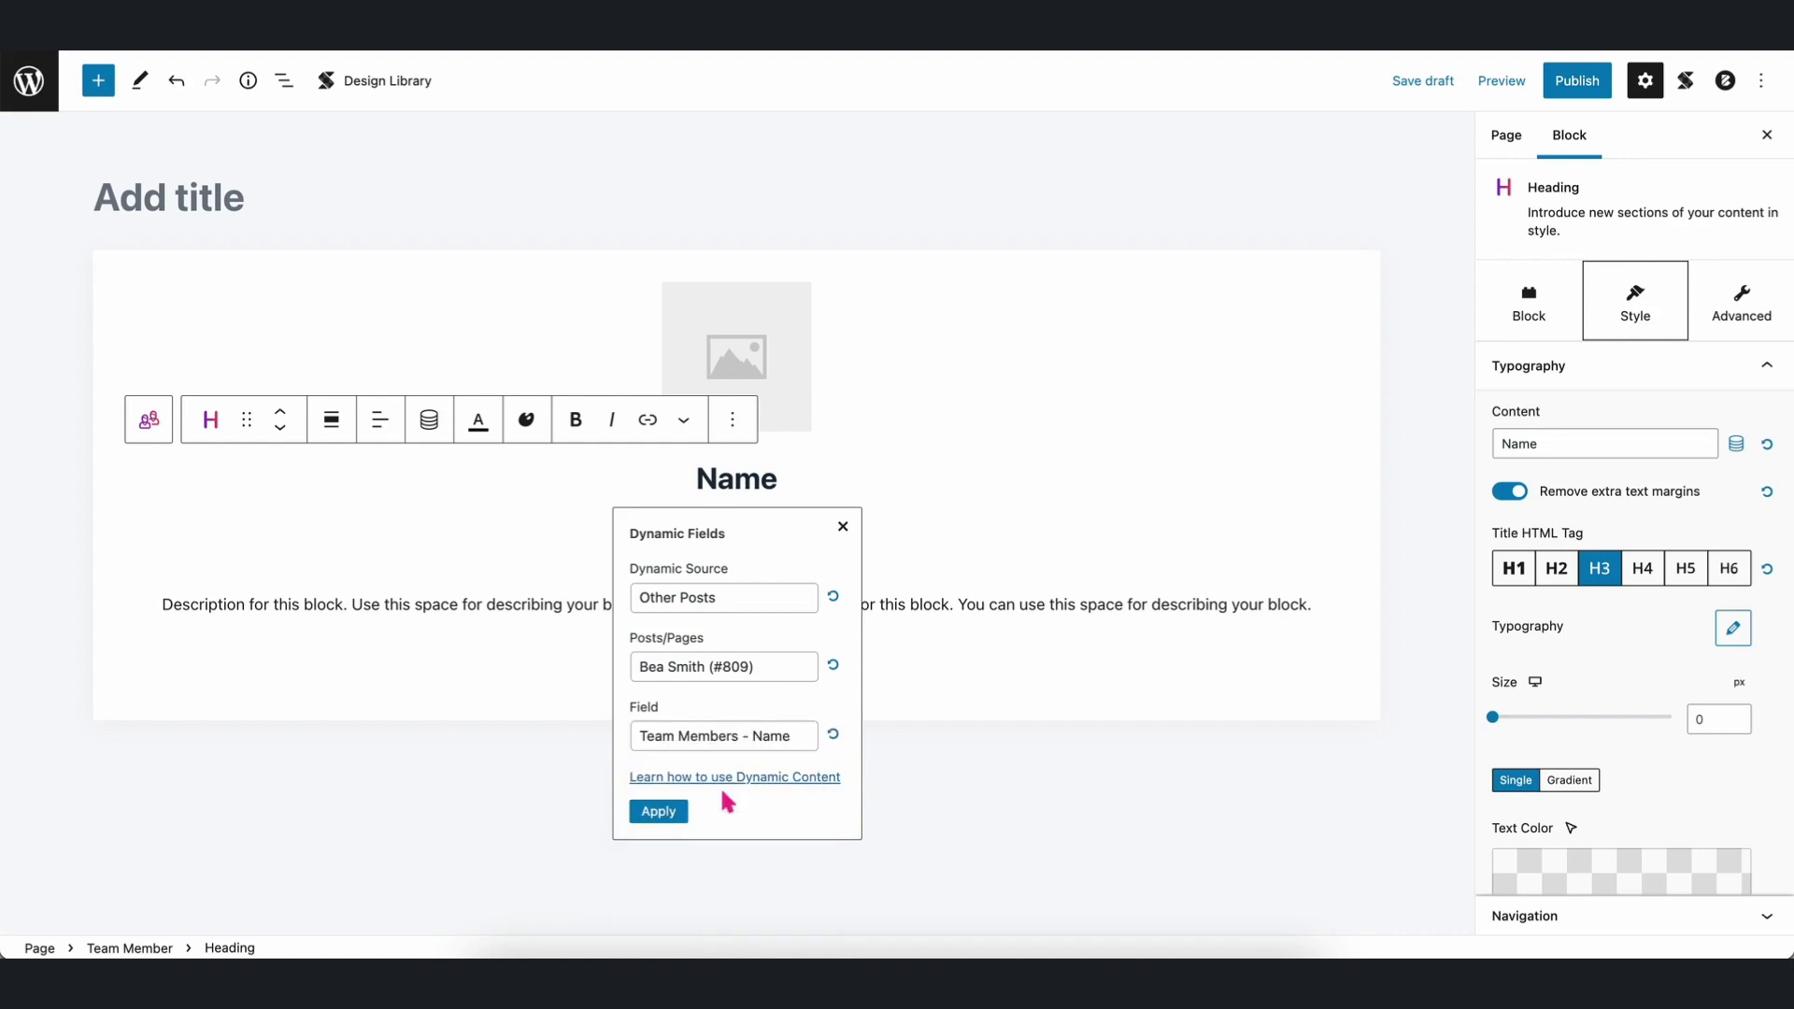
click(660, 813)
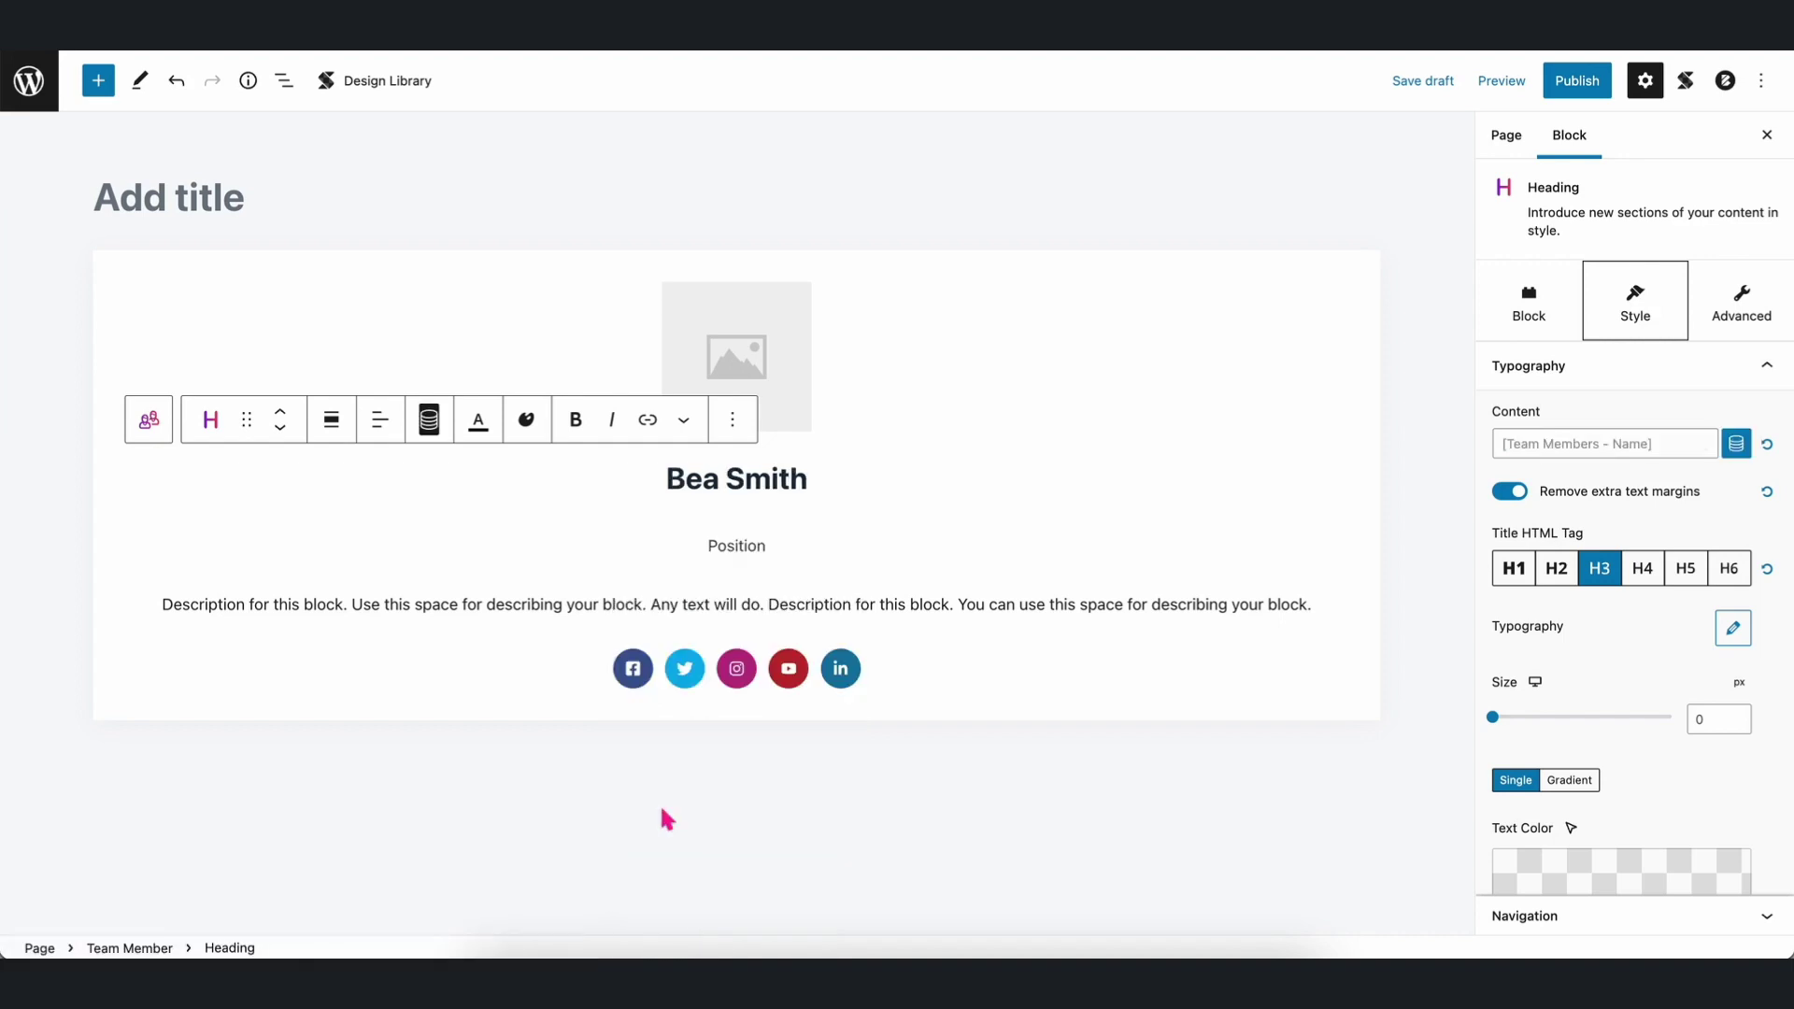
Bind the subtitle to the Team Members - Position field from the team member's post.
scroll(666, 819, down, 1)
drag(764, 510, 706, 509)
click(381, 460)
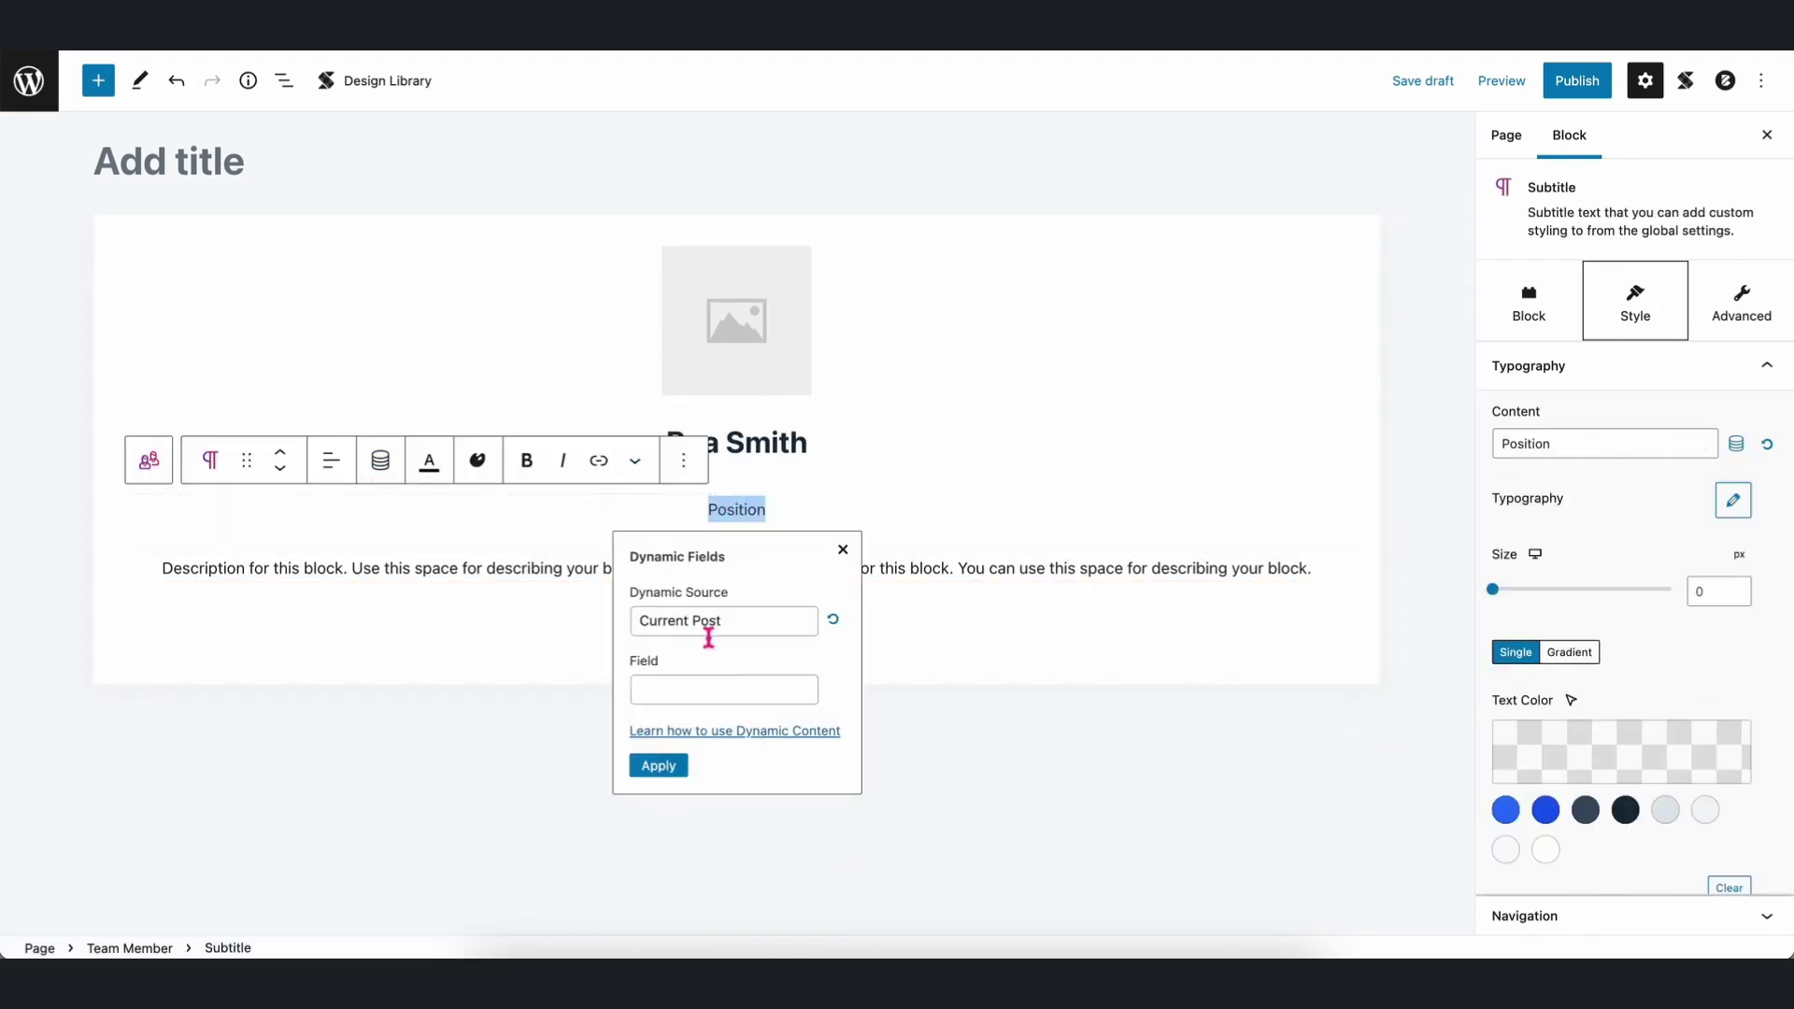
click(710, 624)
click(725, 688)
click(713, 688)
click(681, 731)
click(711, 760)
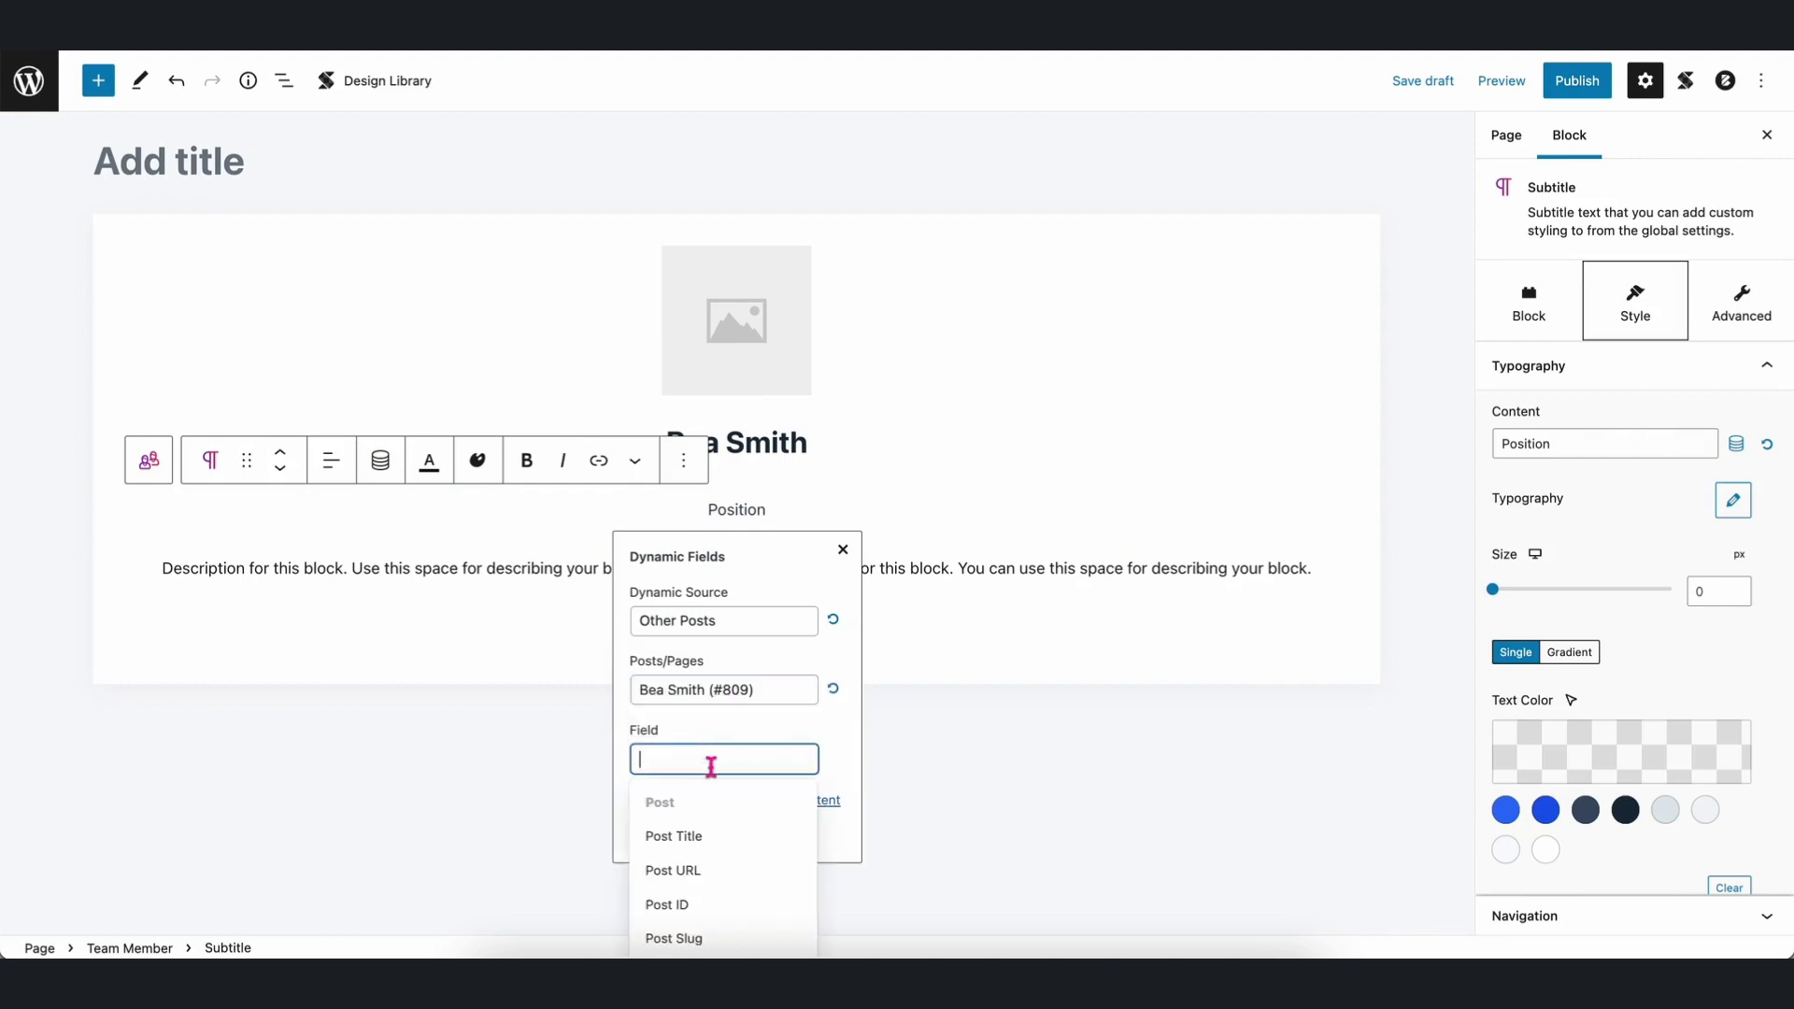
scroll(836, 700, down, 2)
scroll(714, 785, down, 8)
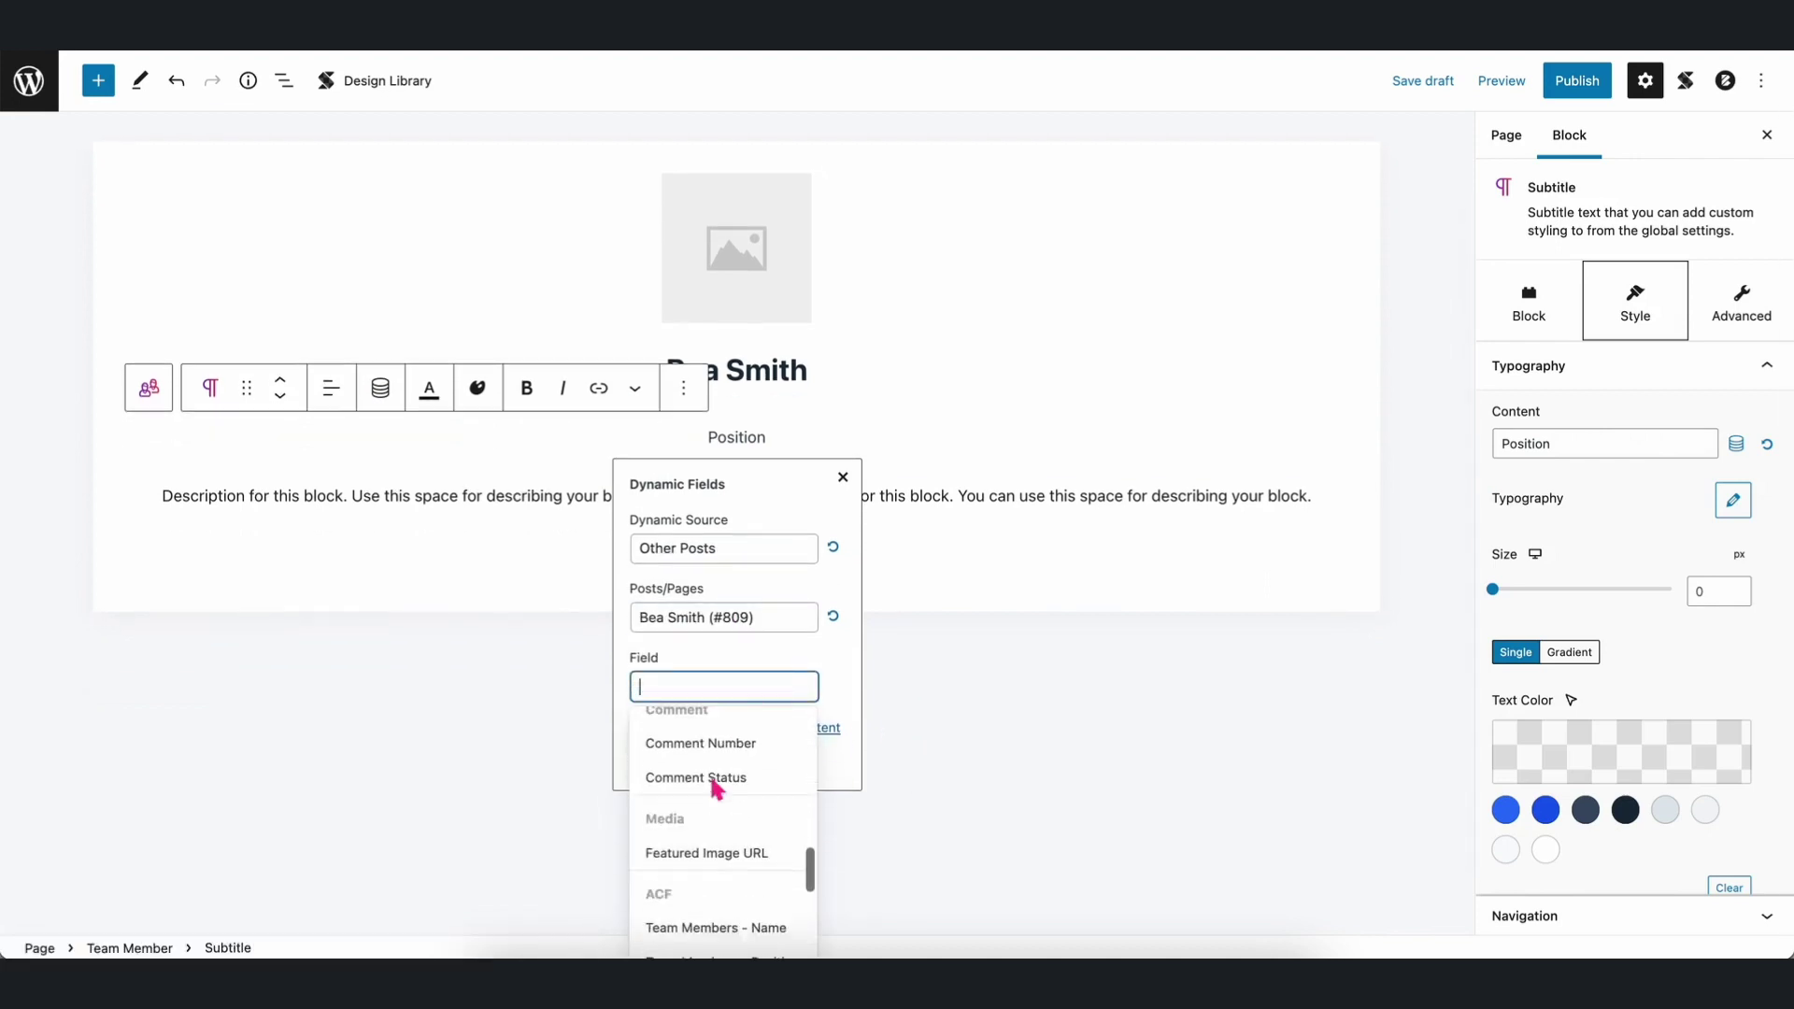
scroll(716, 787, down, 3)
click(759, 811)
click(673, 768)
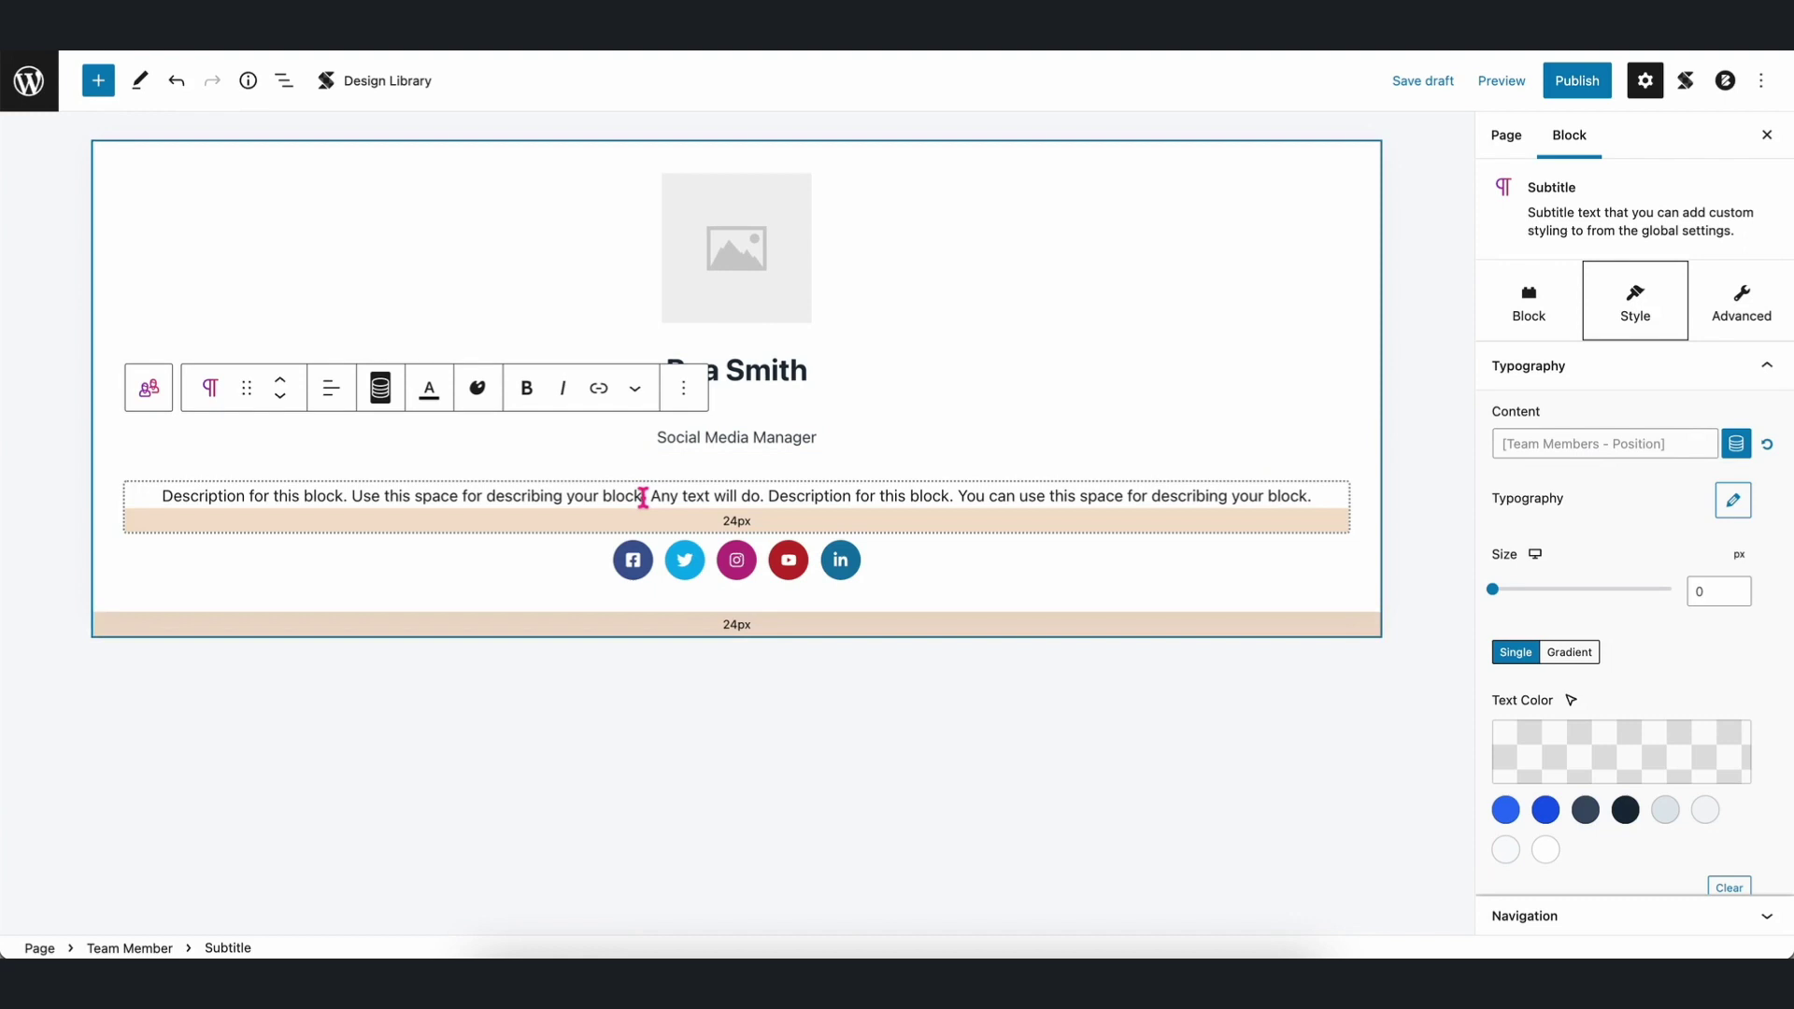
Bind the description text to the Team Members - Email Address field from the same post.
click(643, 497)
key(ctrl+a)
click(379, 445)
click(652, 606)
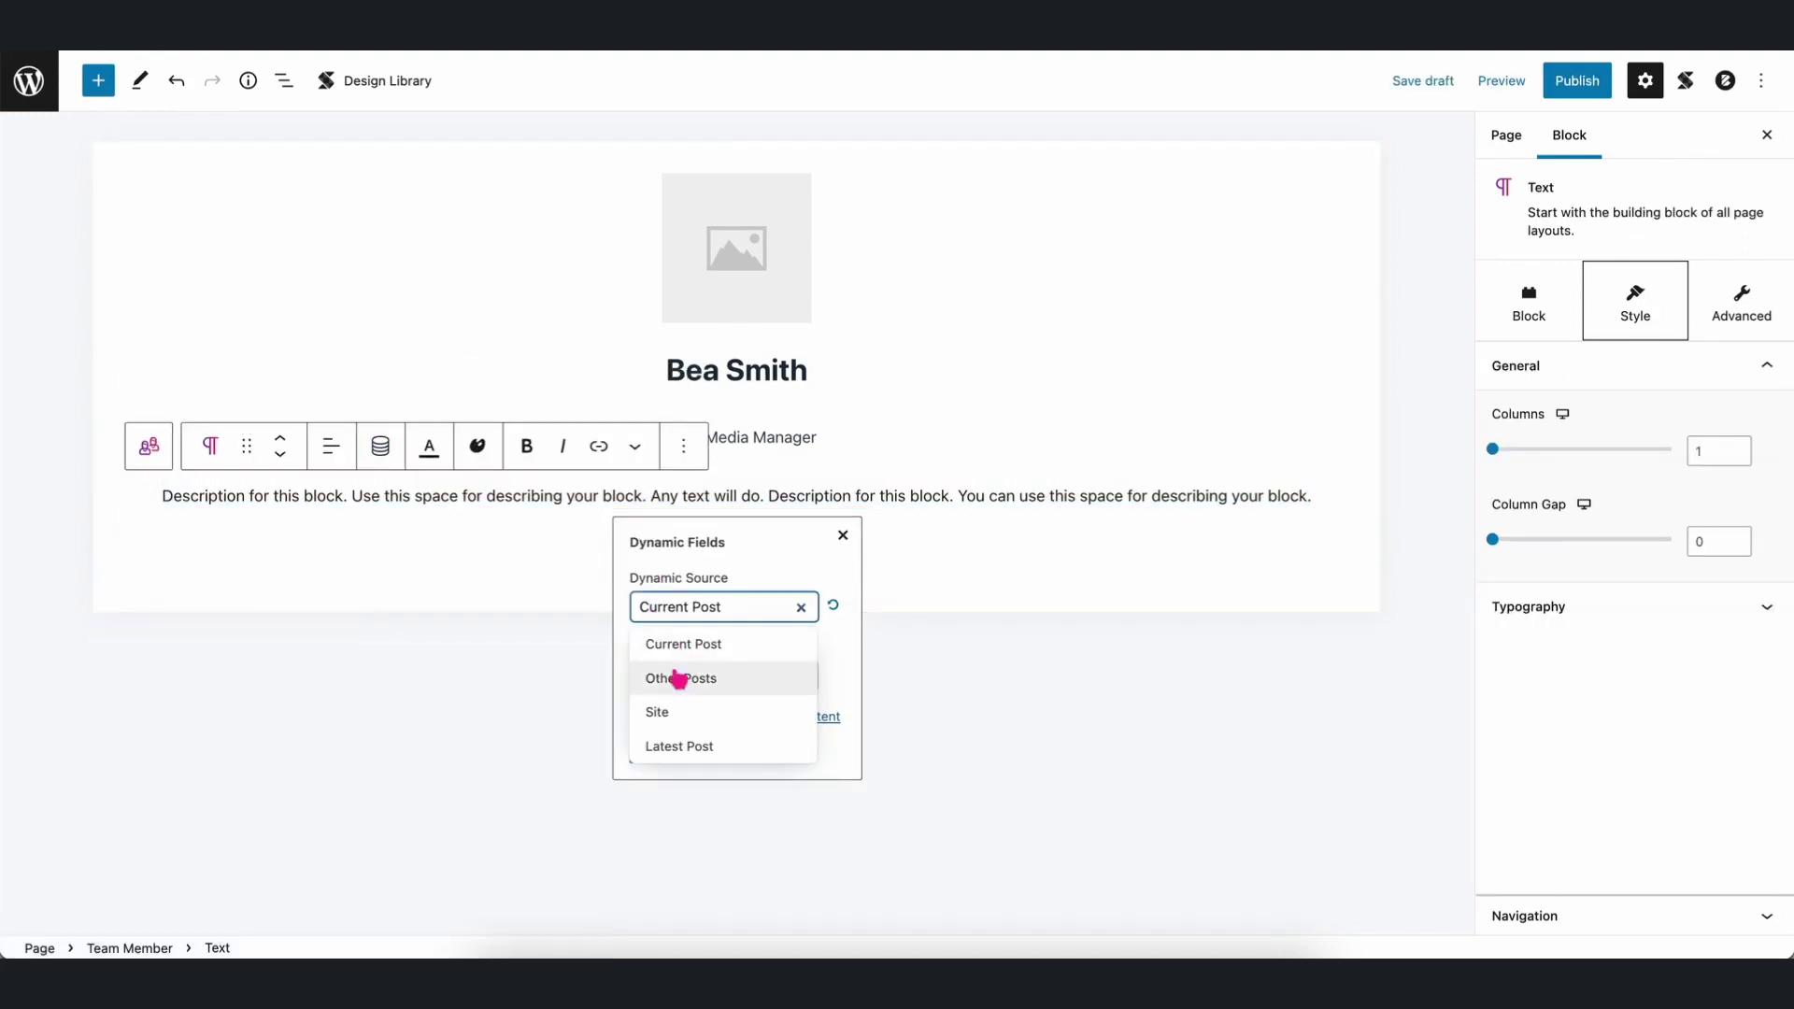
click(682, 678)
click(693, 677)
click(705, 711)
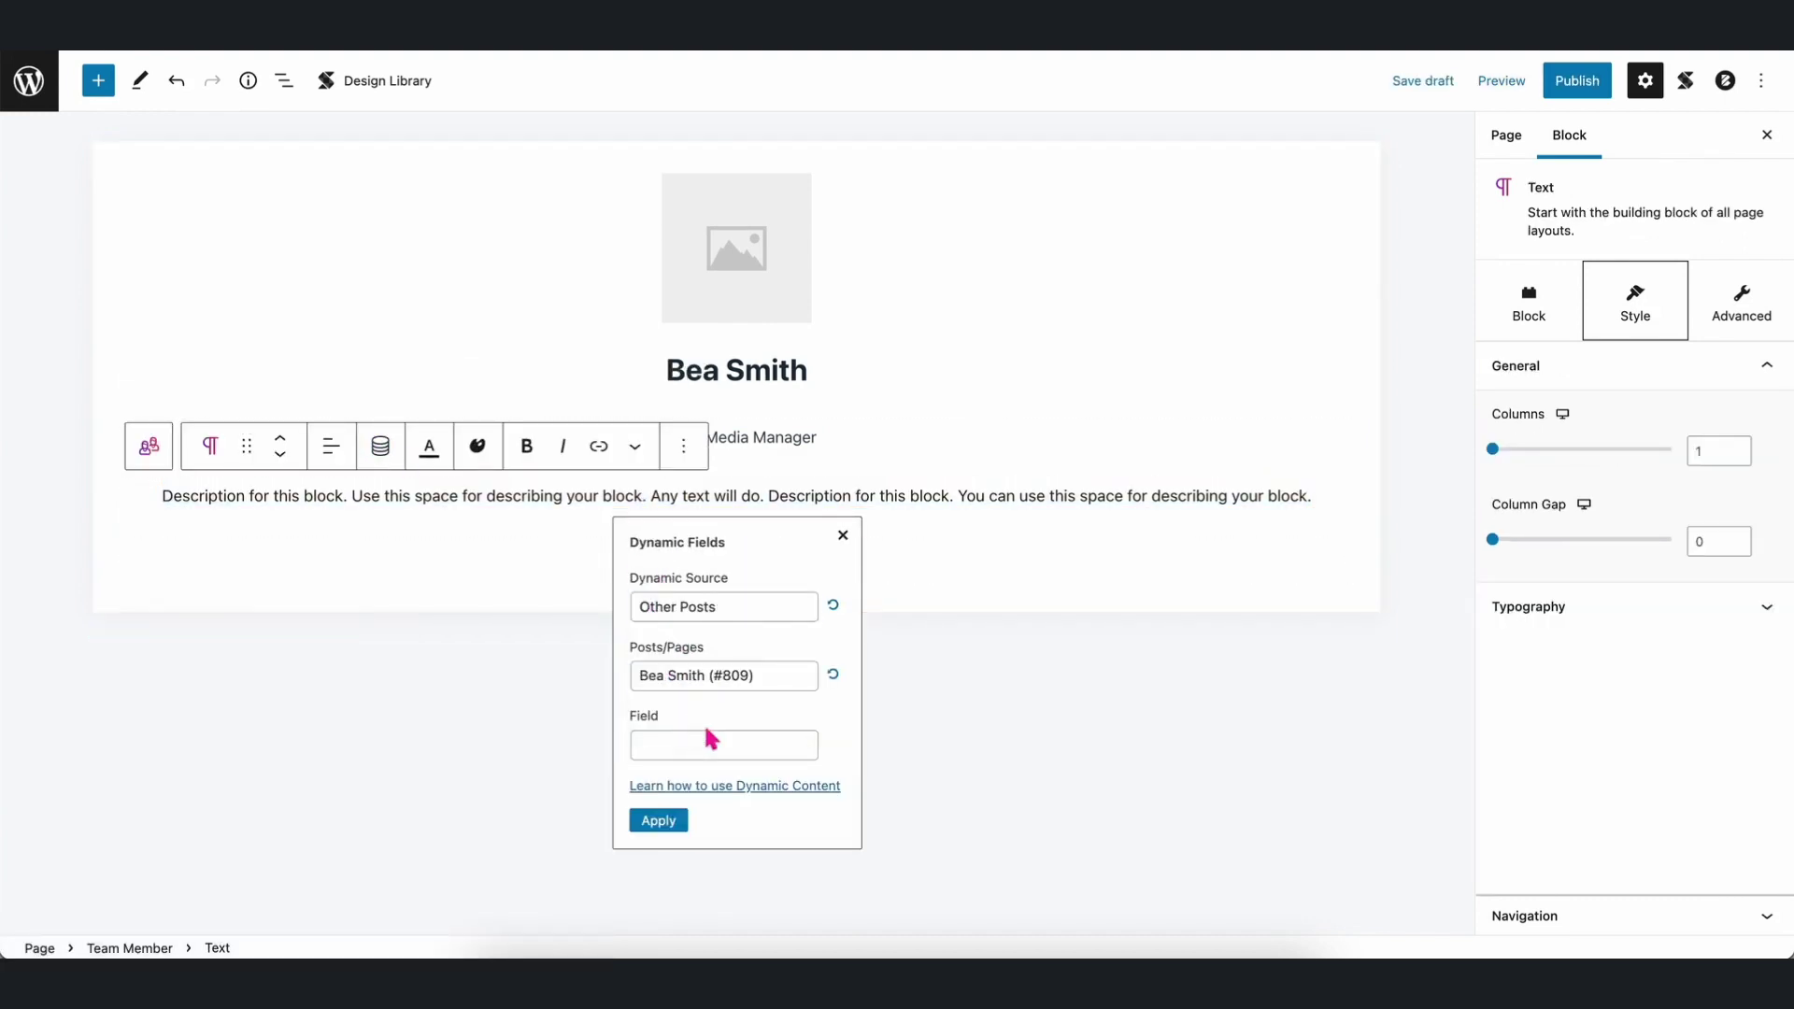
click(704, 743)
scroll(723, 850, down, 5)
scroll(726, 855, down, 3)
click(721, 858)
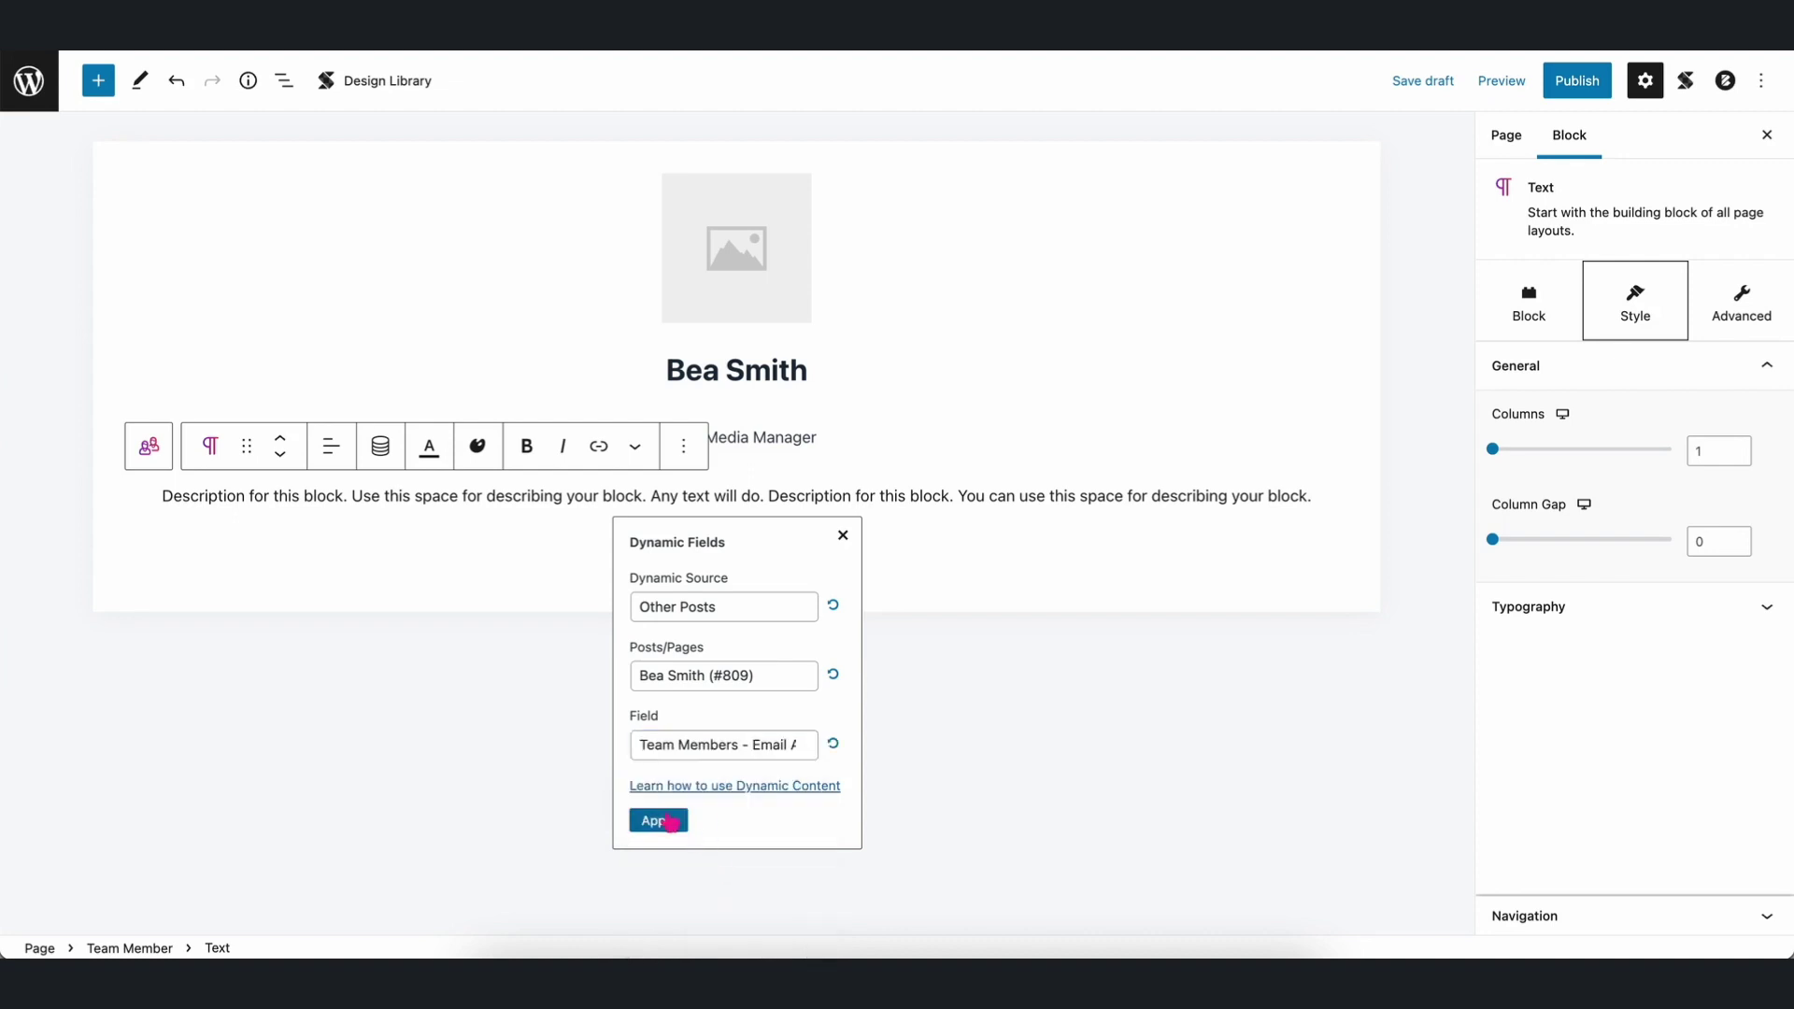
click(653, 817)
Insert an empty Text block below the email text in the Team Member card.
click(897, 551)
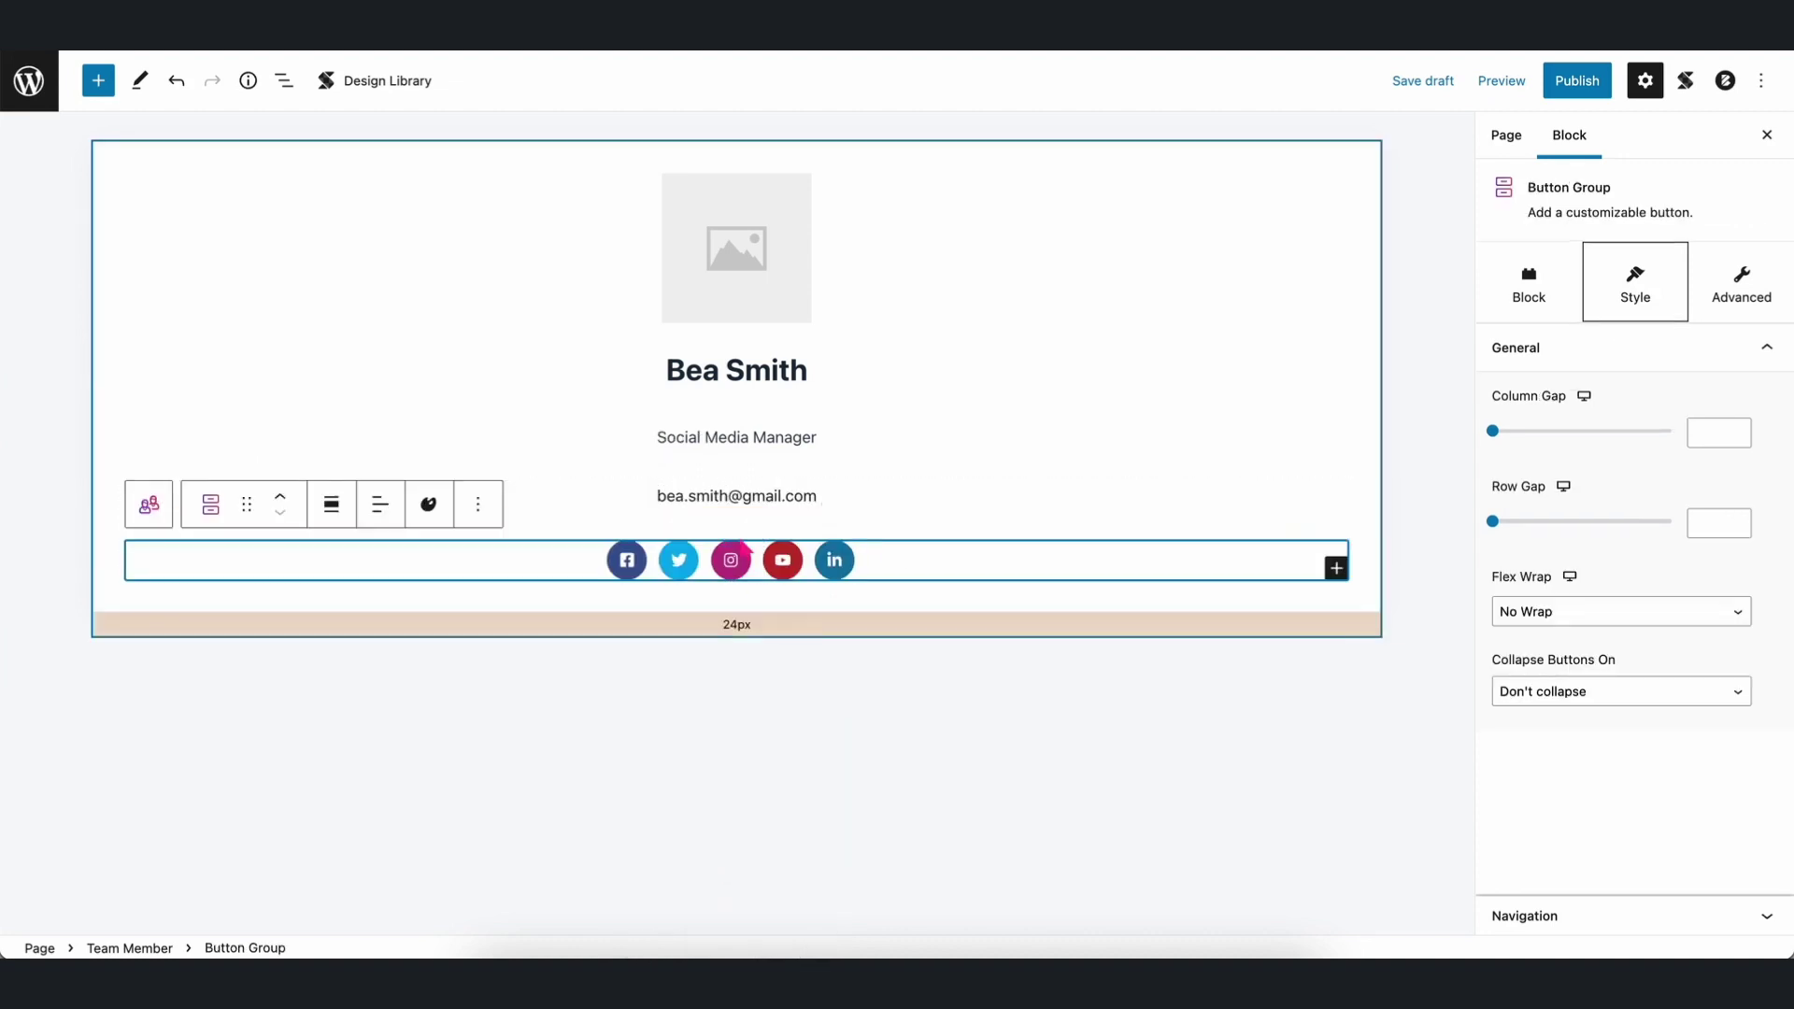
click(897, 598)
click(736, 504)
click(736, 536)
text(te)
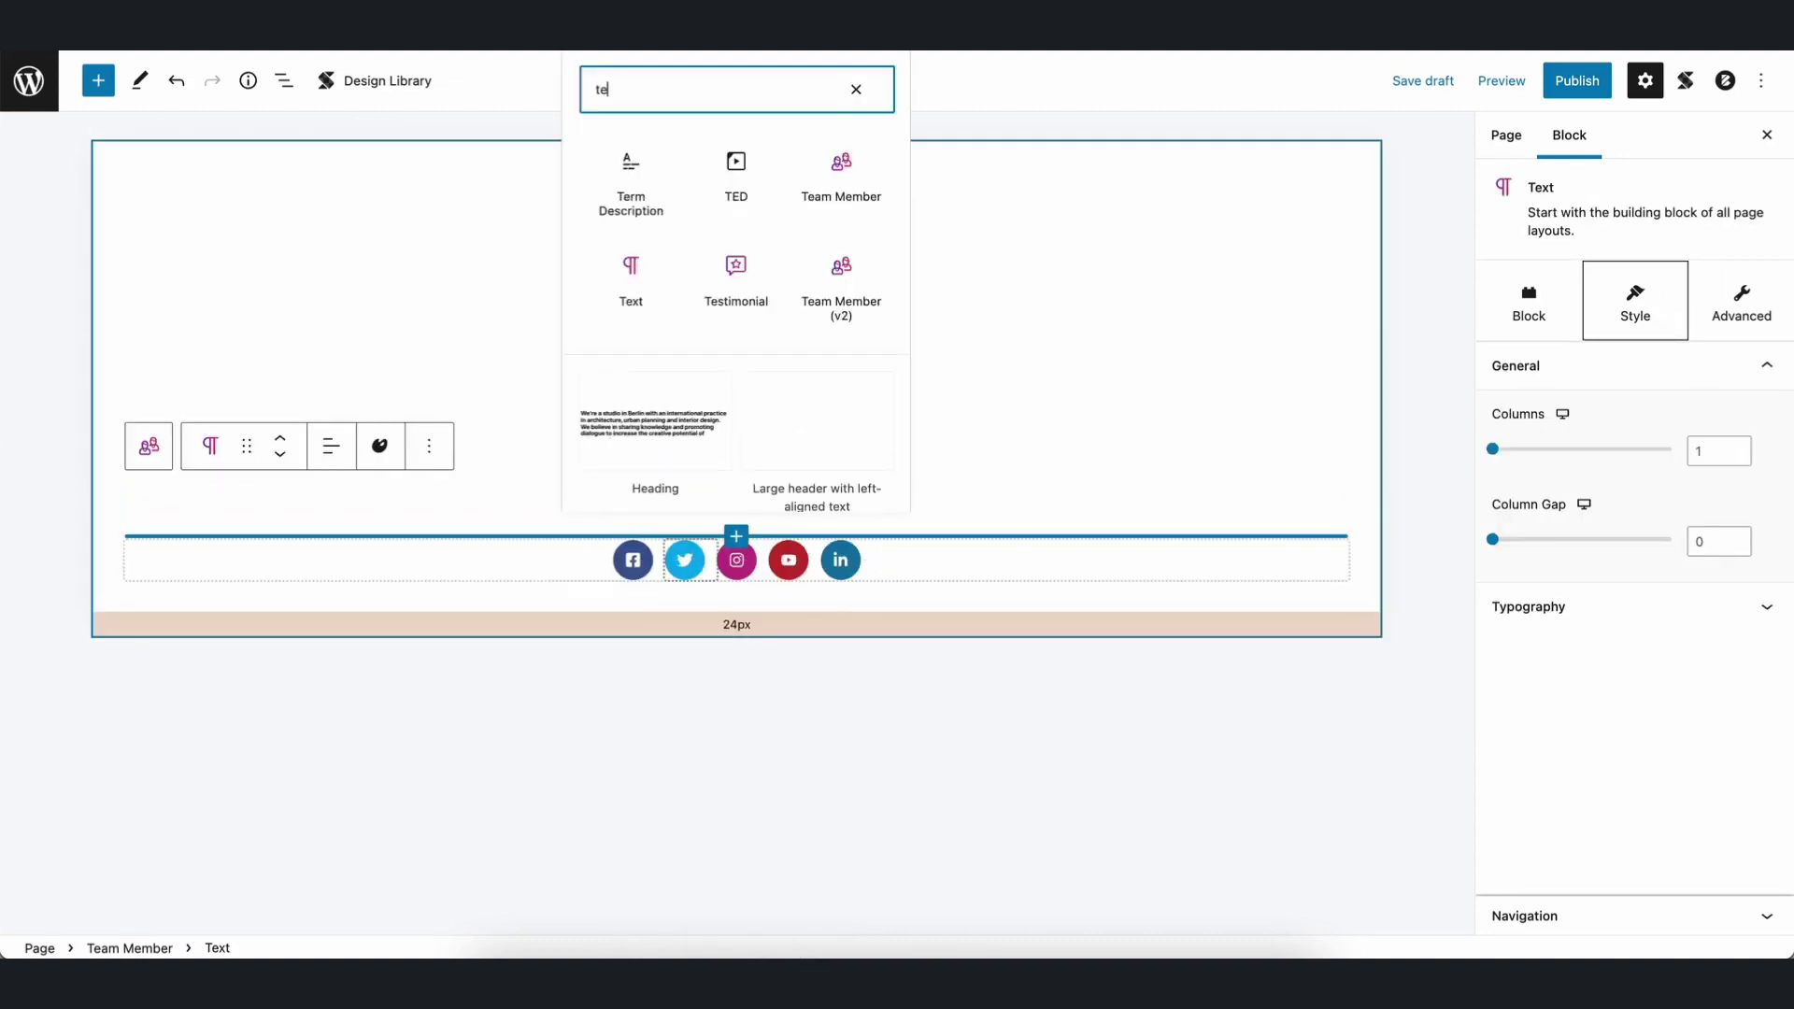
click(629, 273)
Bind the new Text block to the Team Members - Contact Number field from the member's post.
click(478, 509)
click(617, 664)
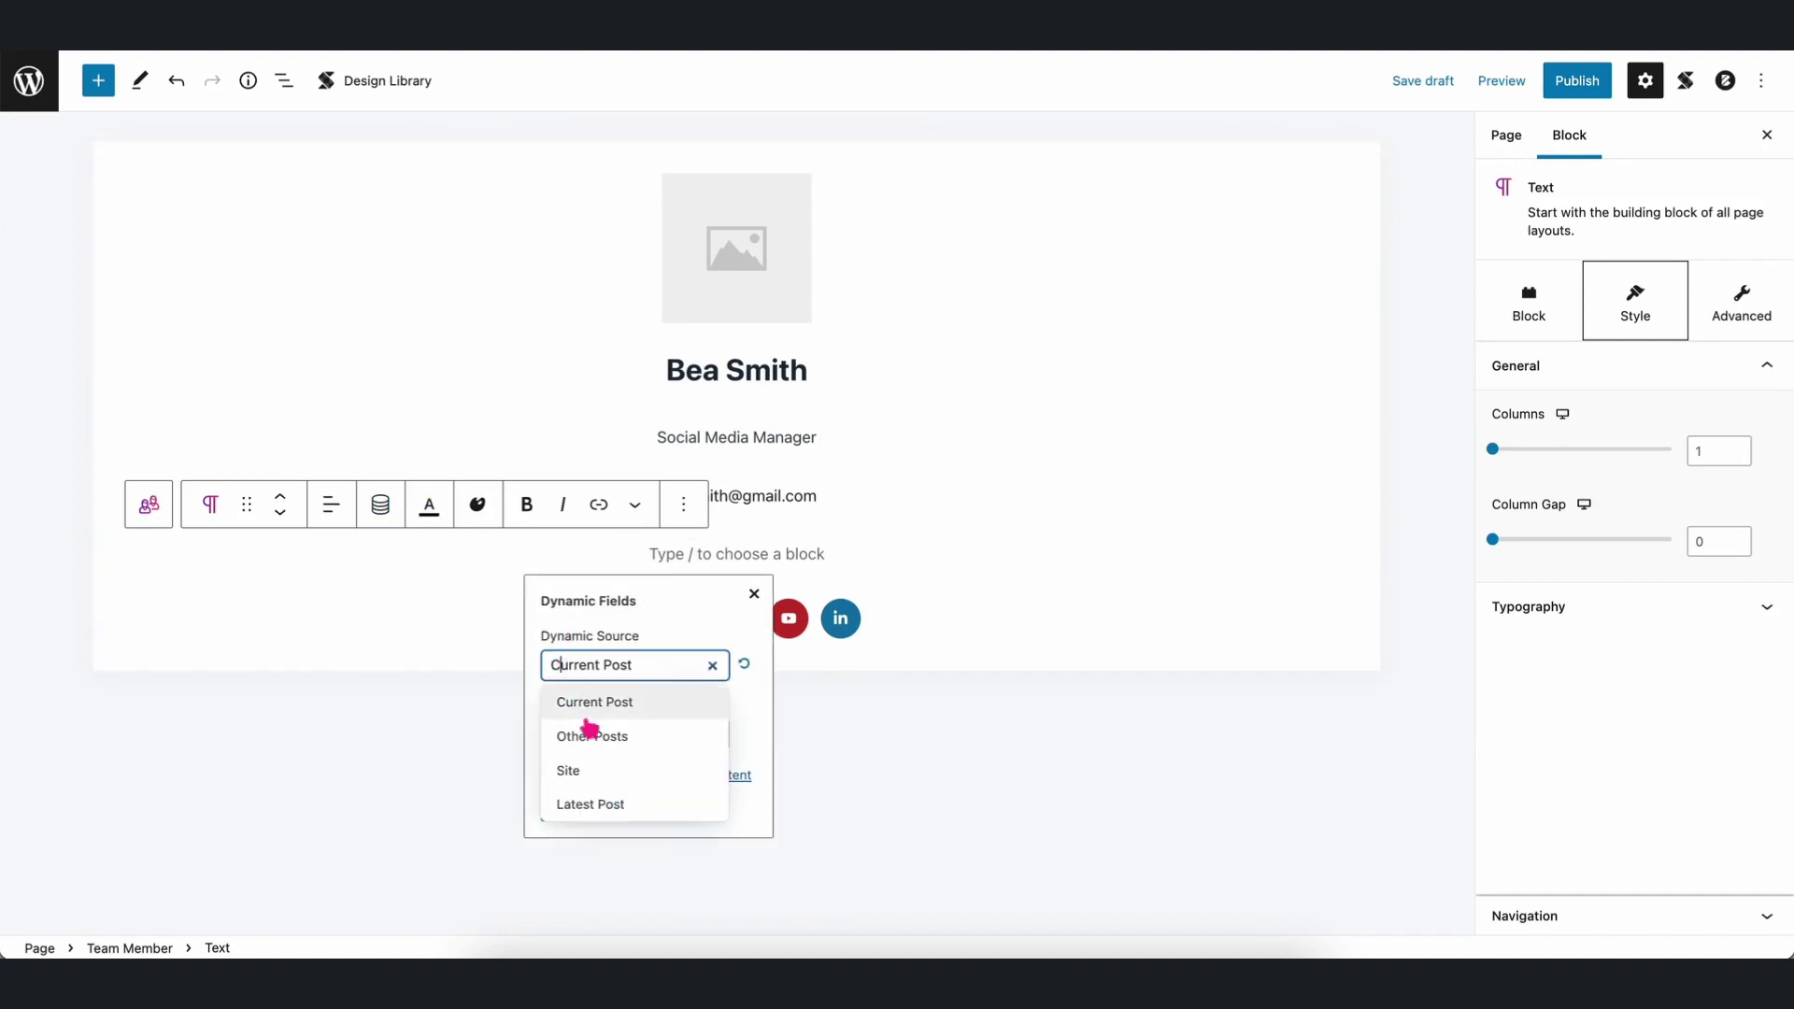
click(590, 732)
click(591, 770)
click(589, 806)
scroll(781, 825, down, 3)
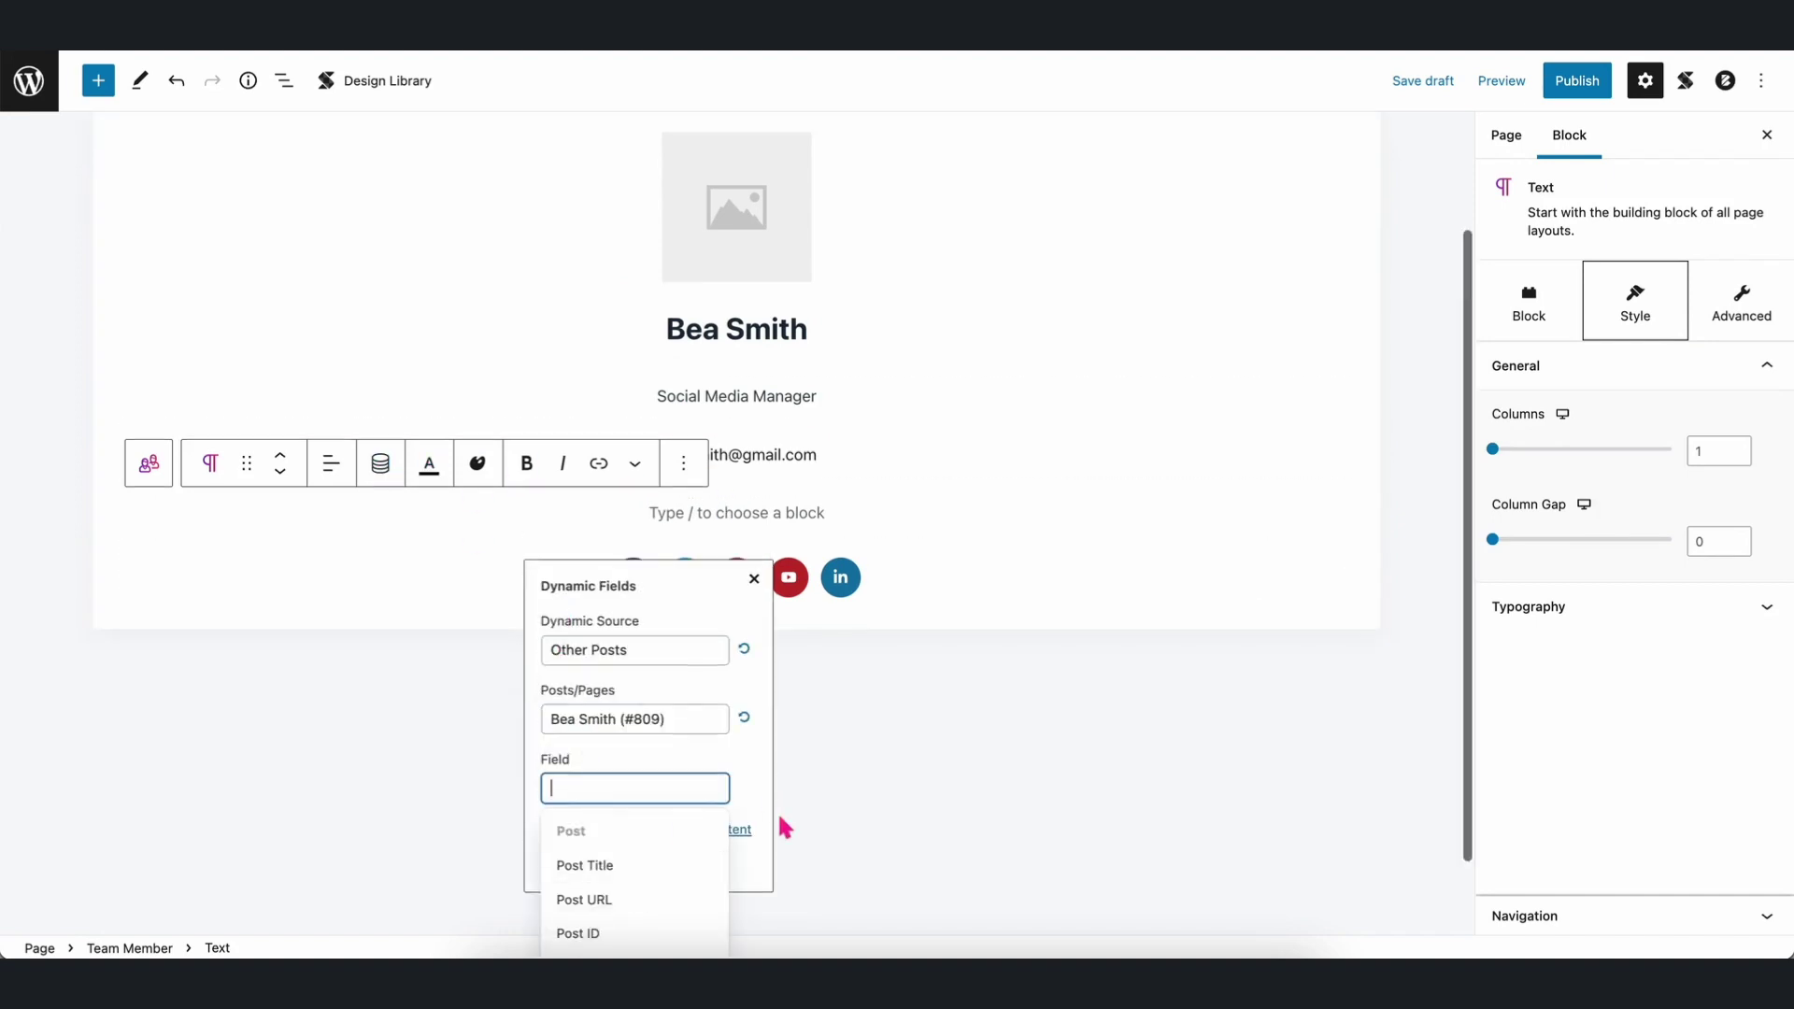
scroll(648, 790, down, 5)
scroll(649, 796, down, 8)
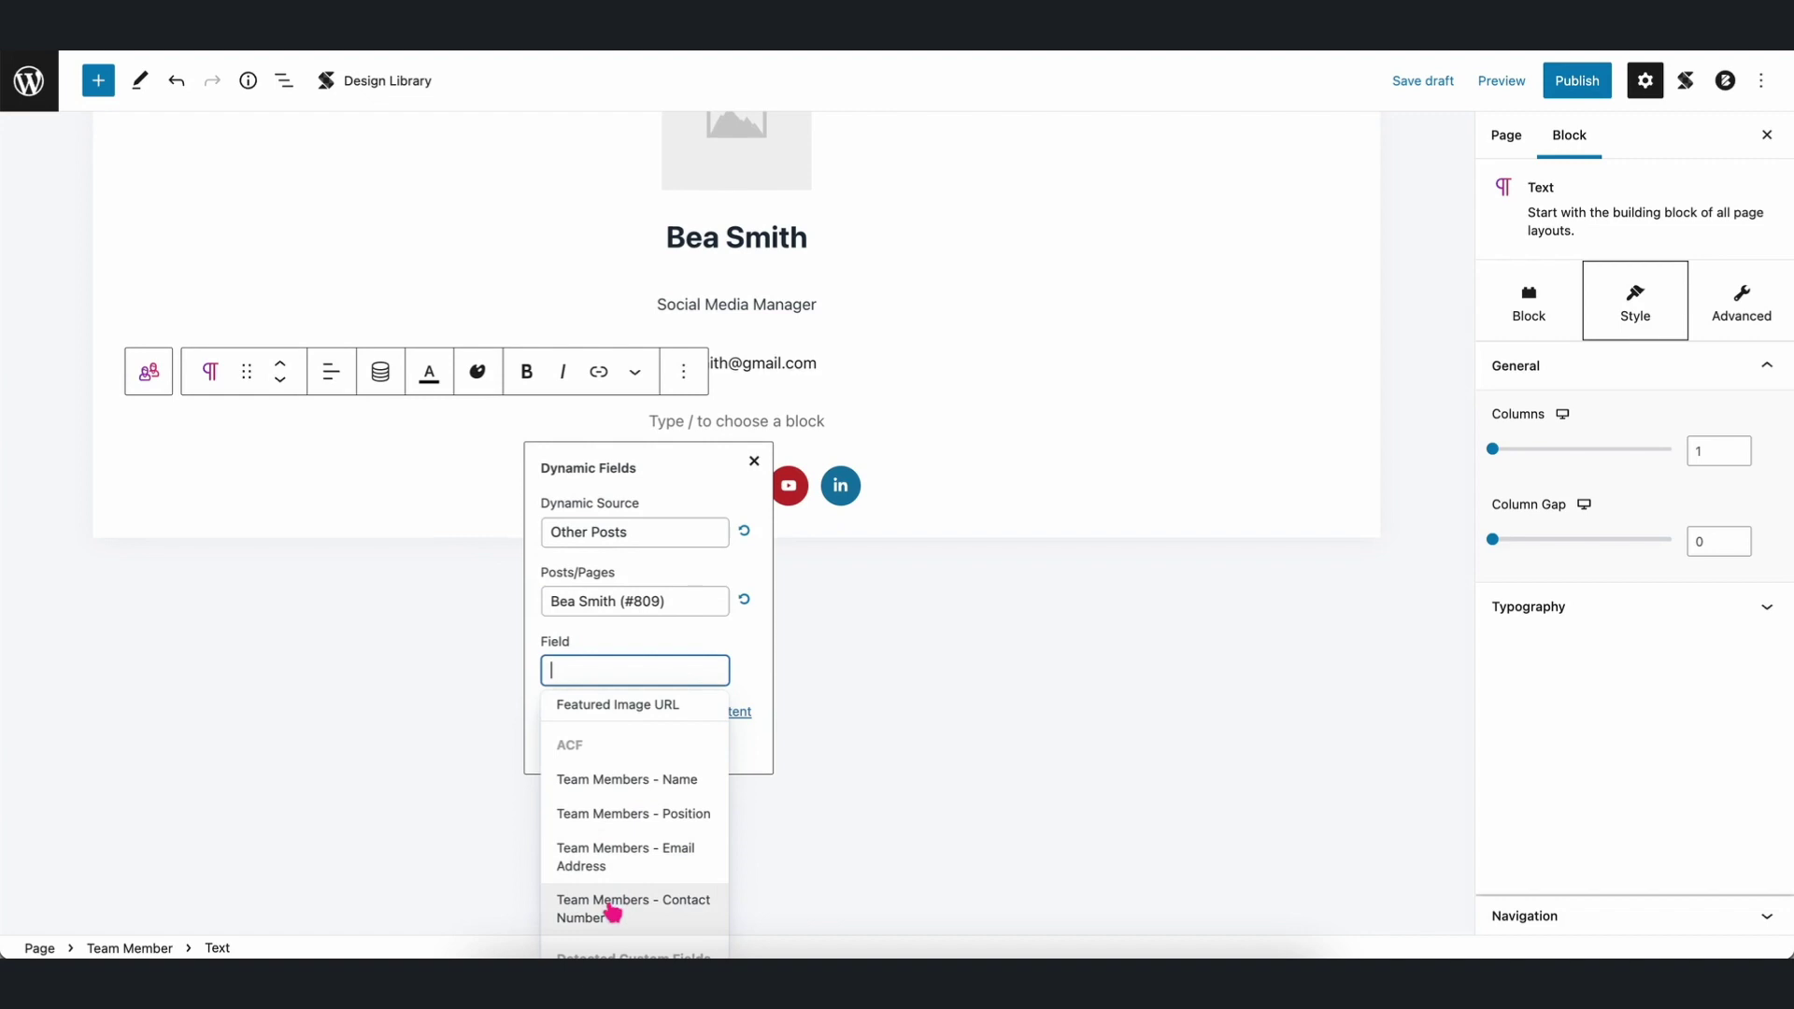
click(613, 911)
click(592, 751)
scroll(1214, 579, up, 2)
click(1398, 546)
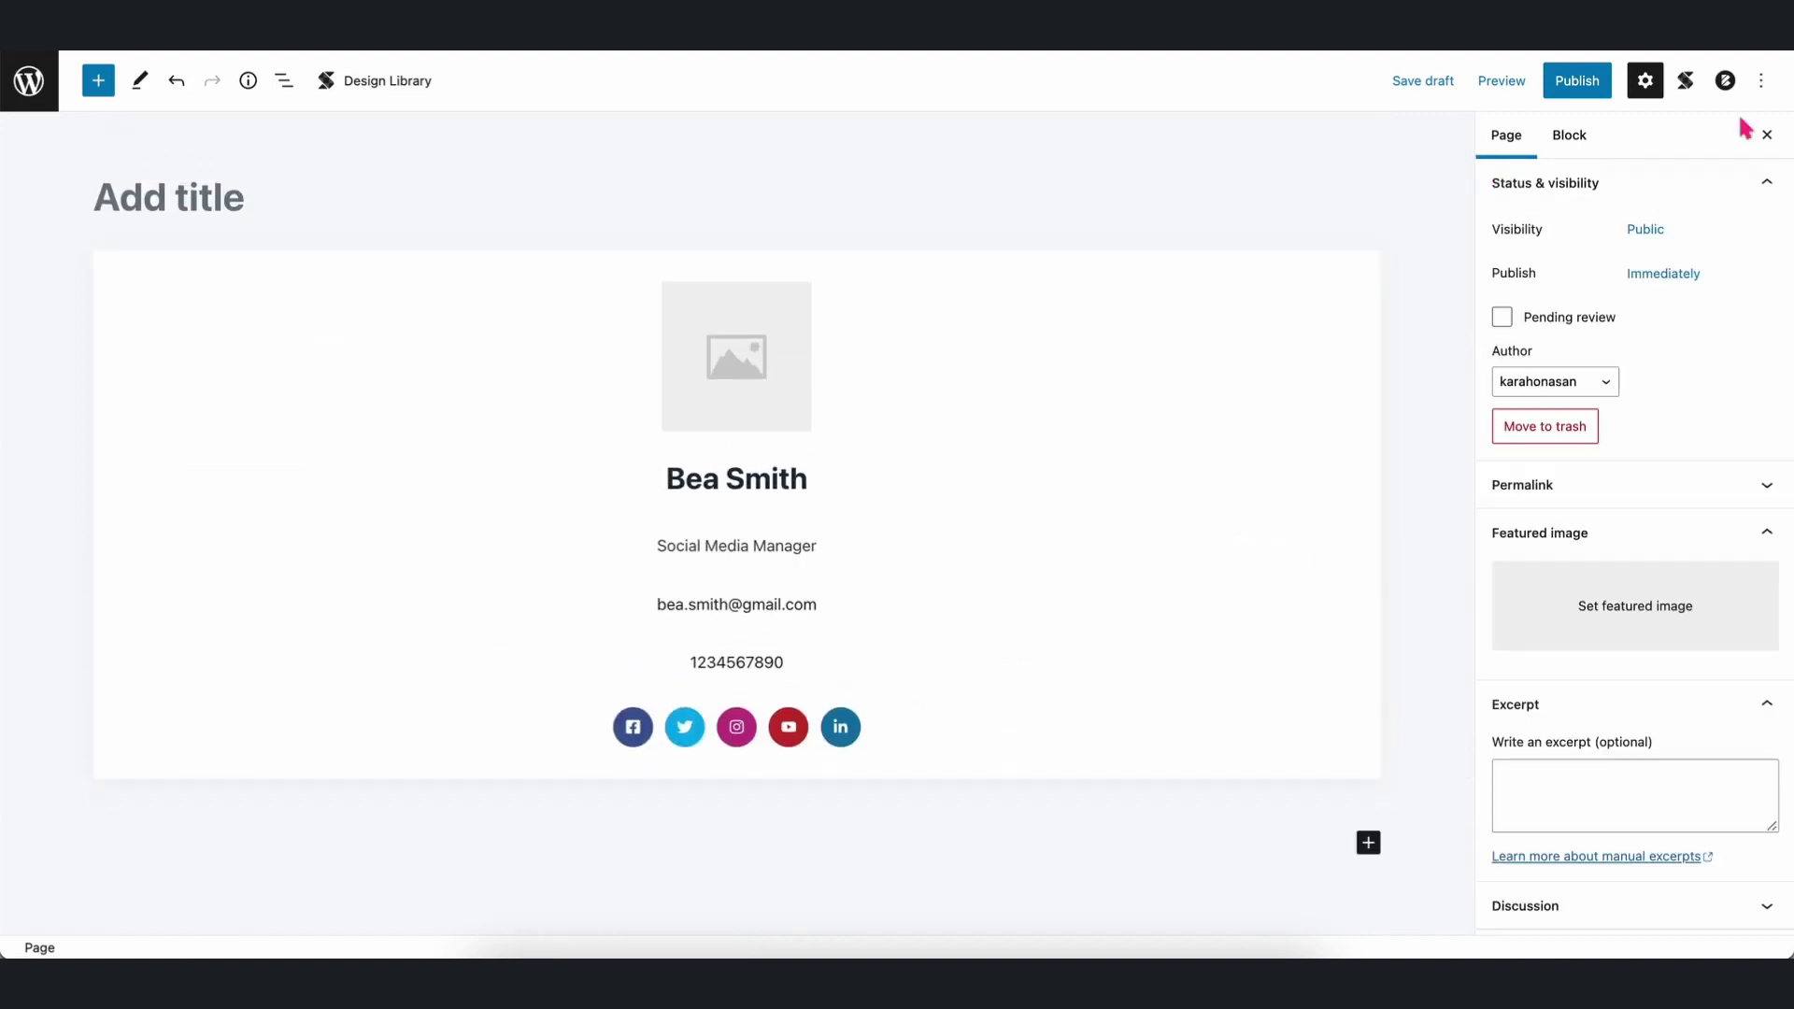
Close the editor's settings sidebar and open the Team Members field group from Field Groups for editing.
click(1766, 135)
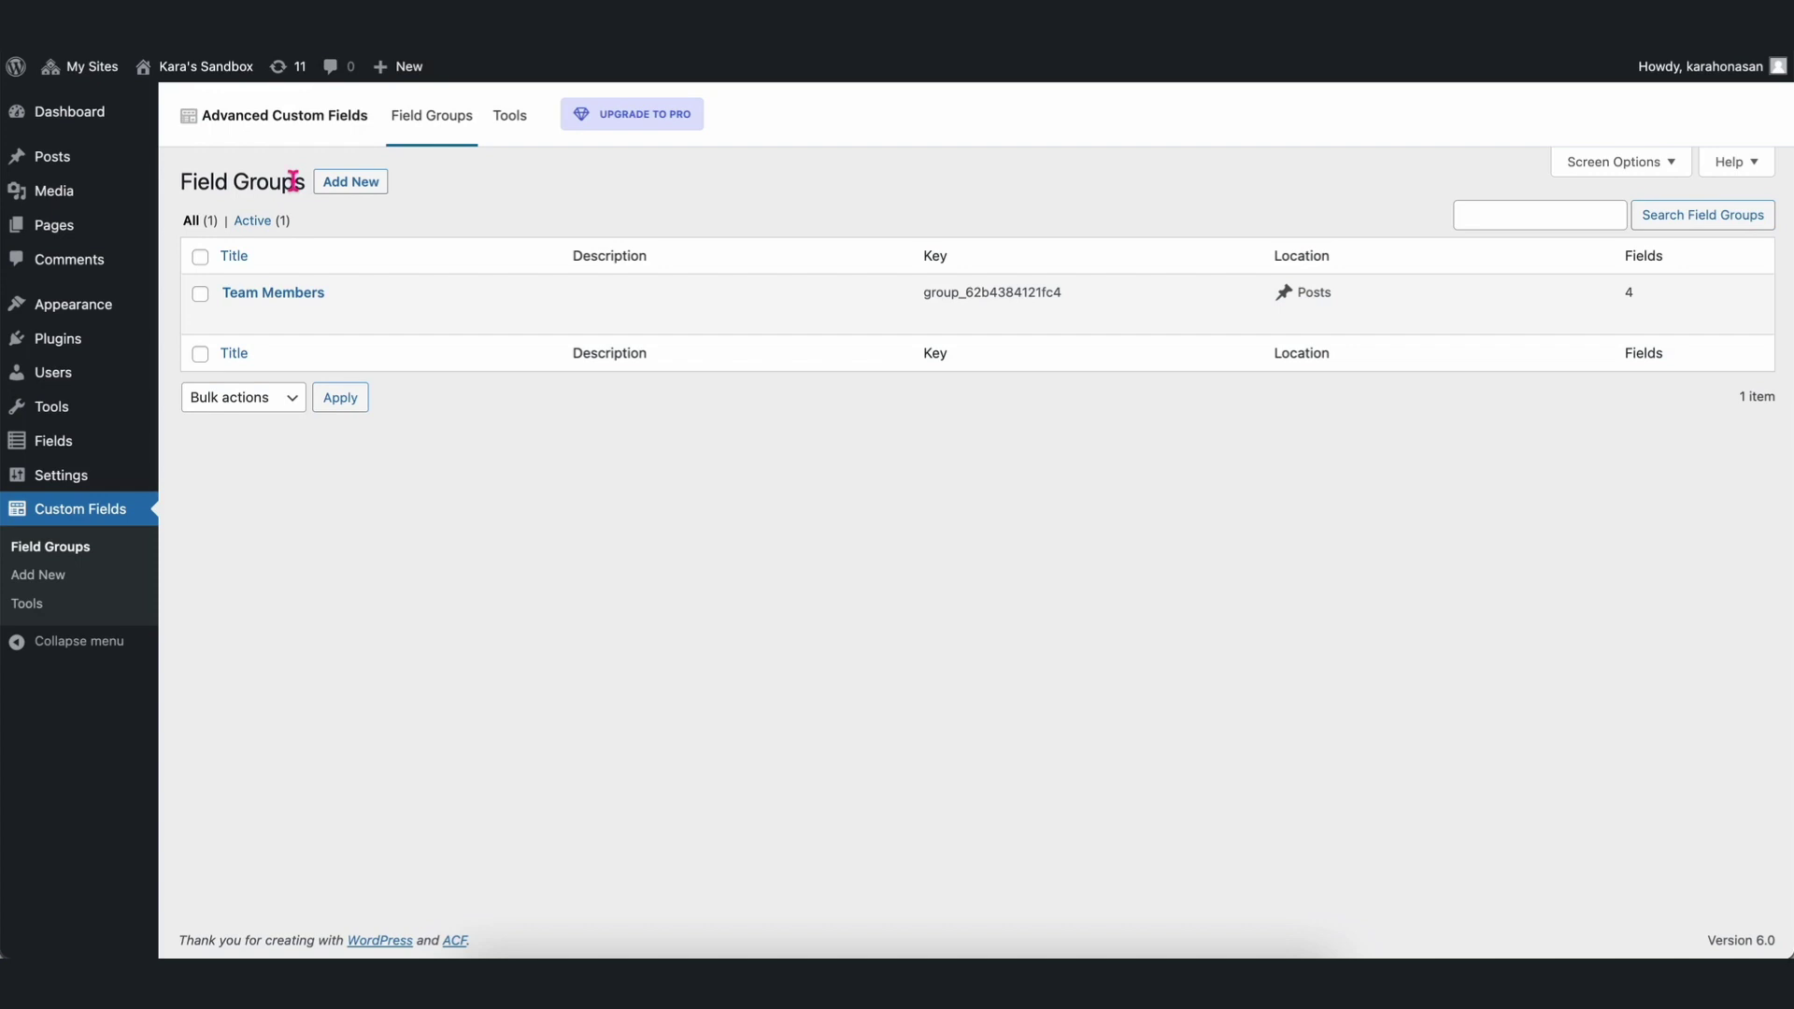
mouse_move(251, 312)
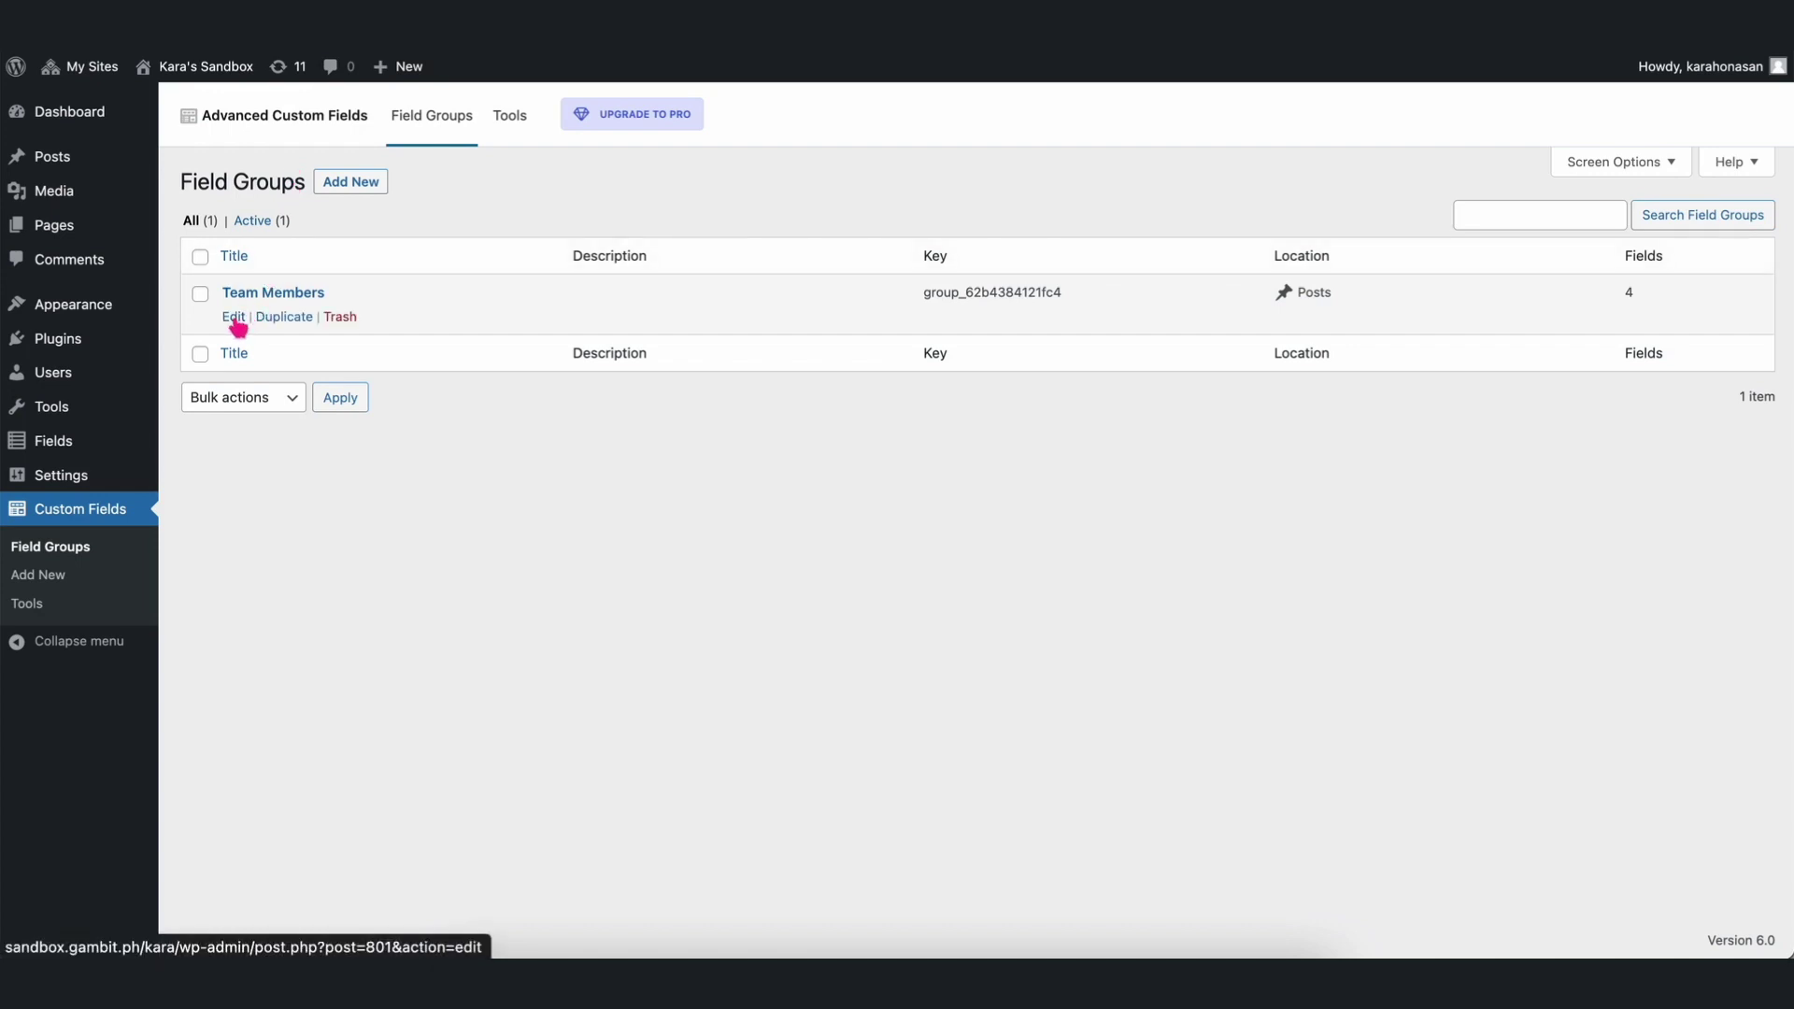
click(236, 319)
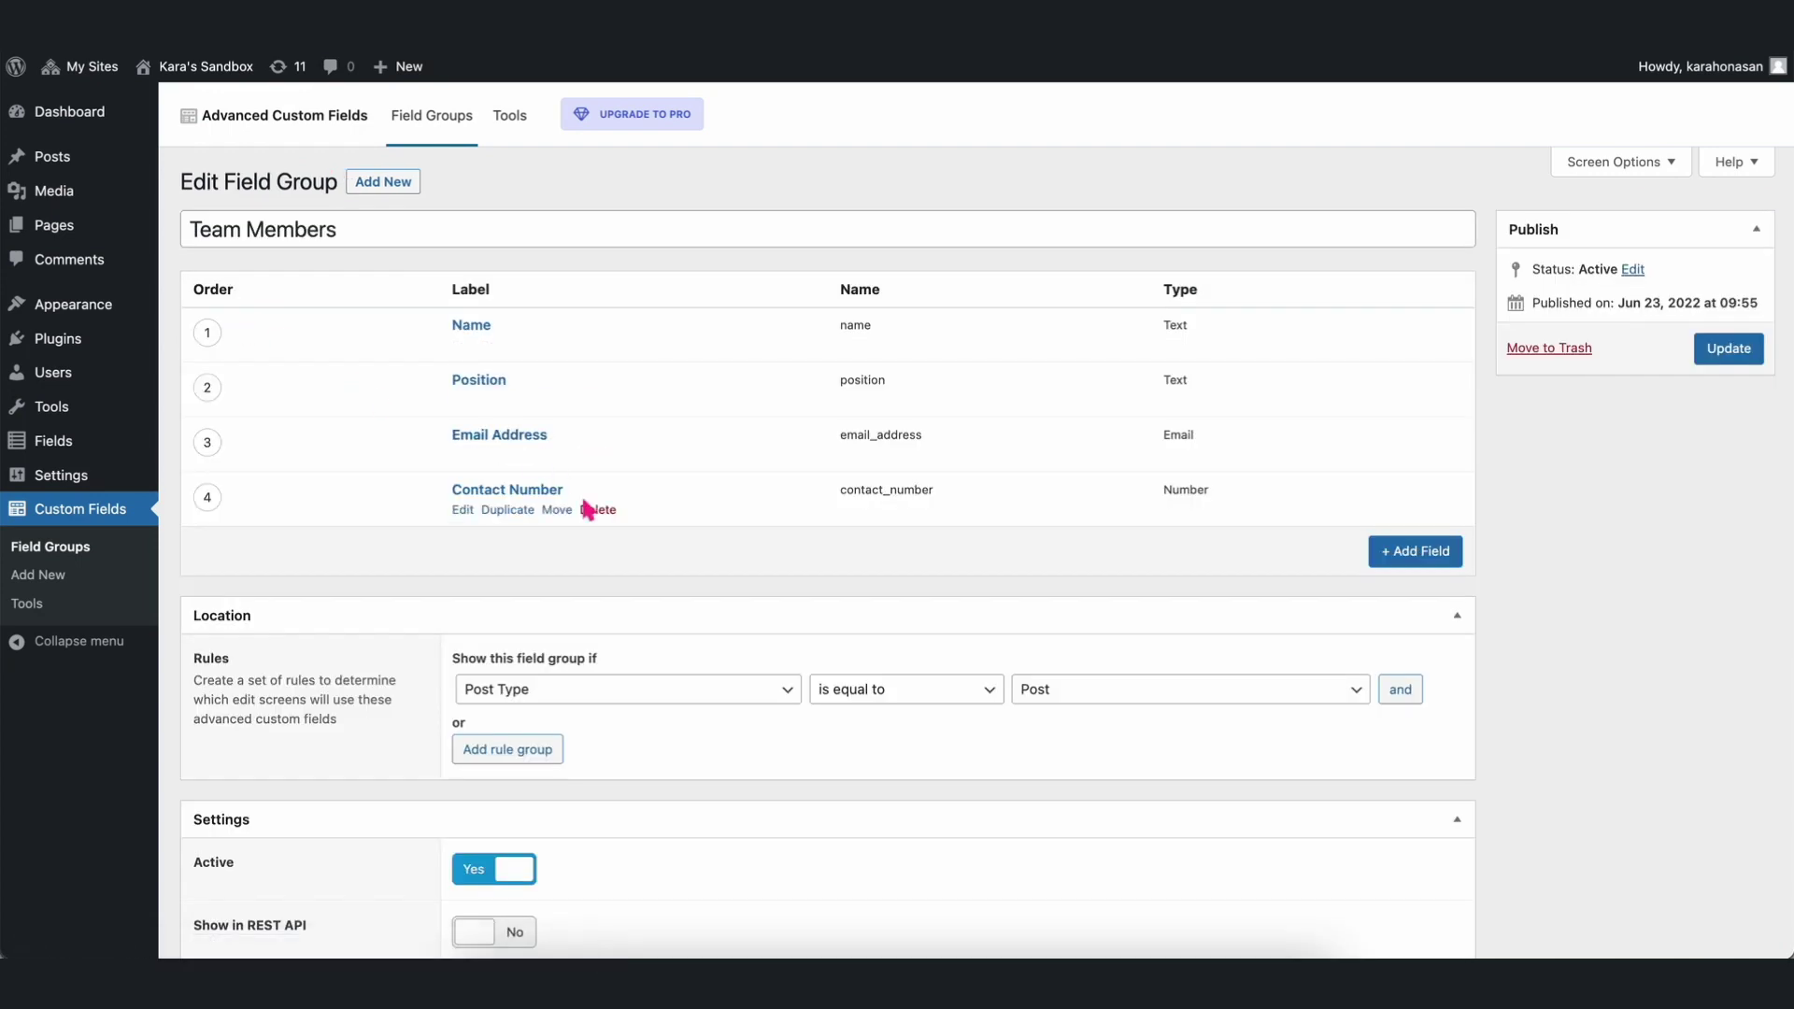
Add a field labelled Image, named image, with field type Image, and collapse it.
click(1392, 553)
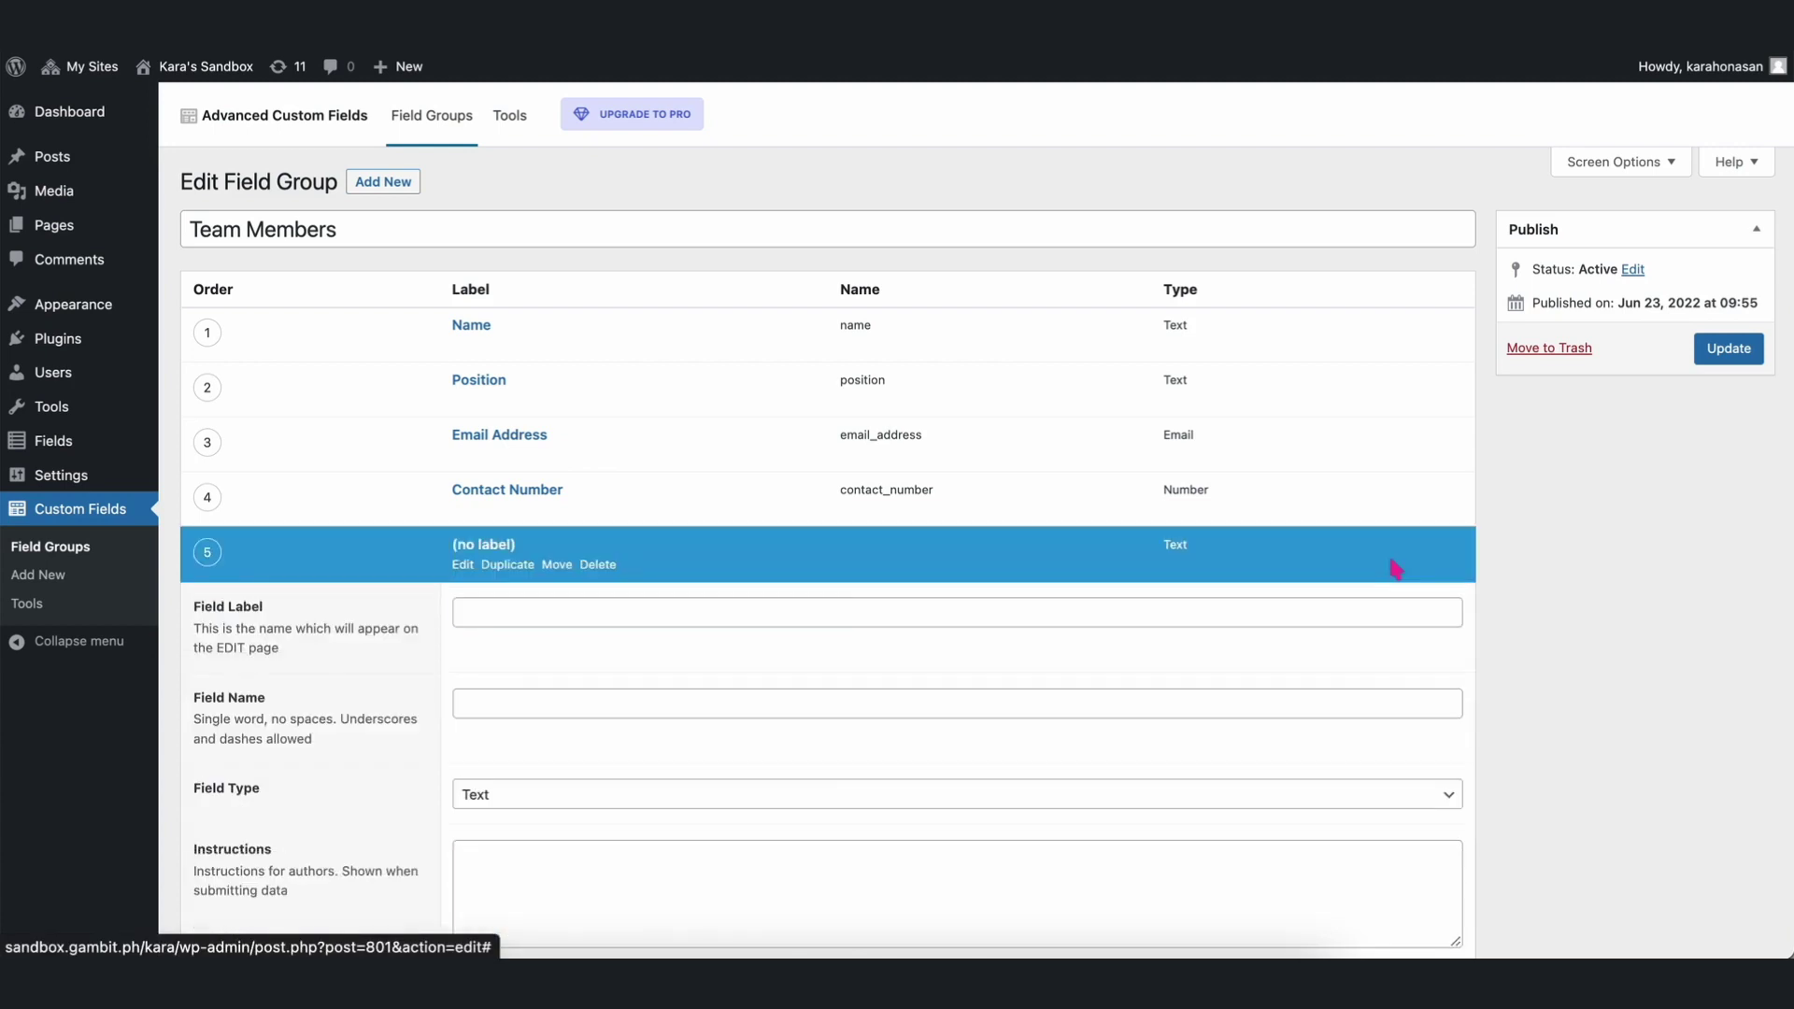
scroll(864, 605, down, 2)
text(Image)
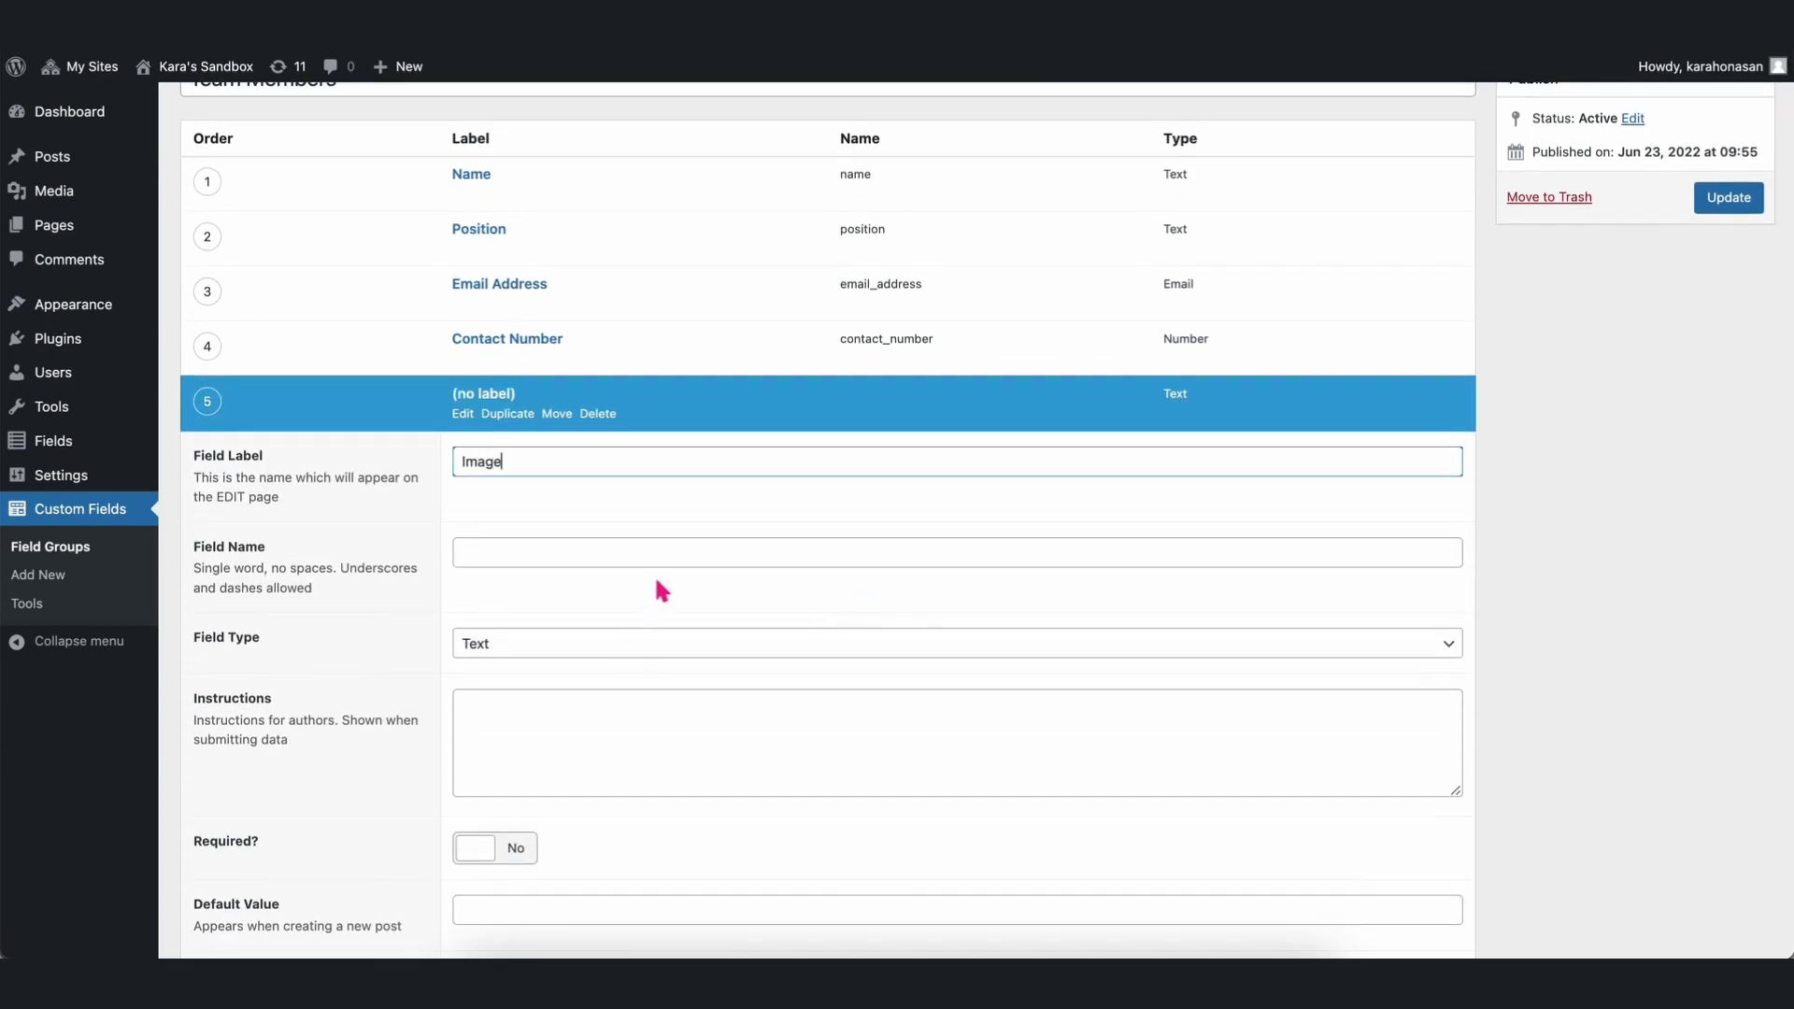
click(667, 556)
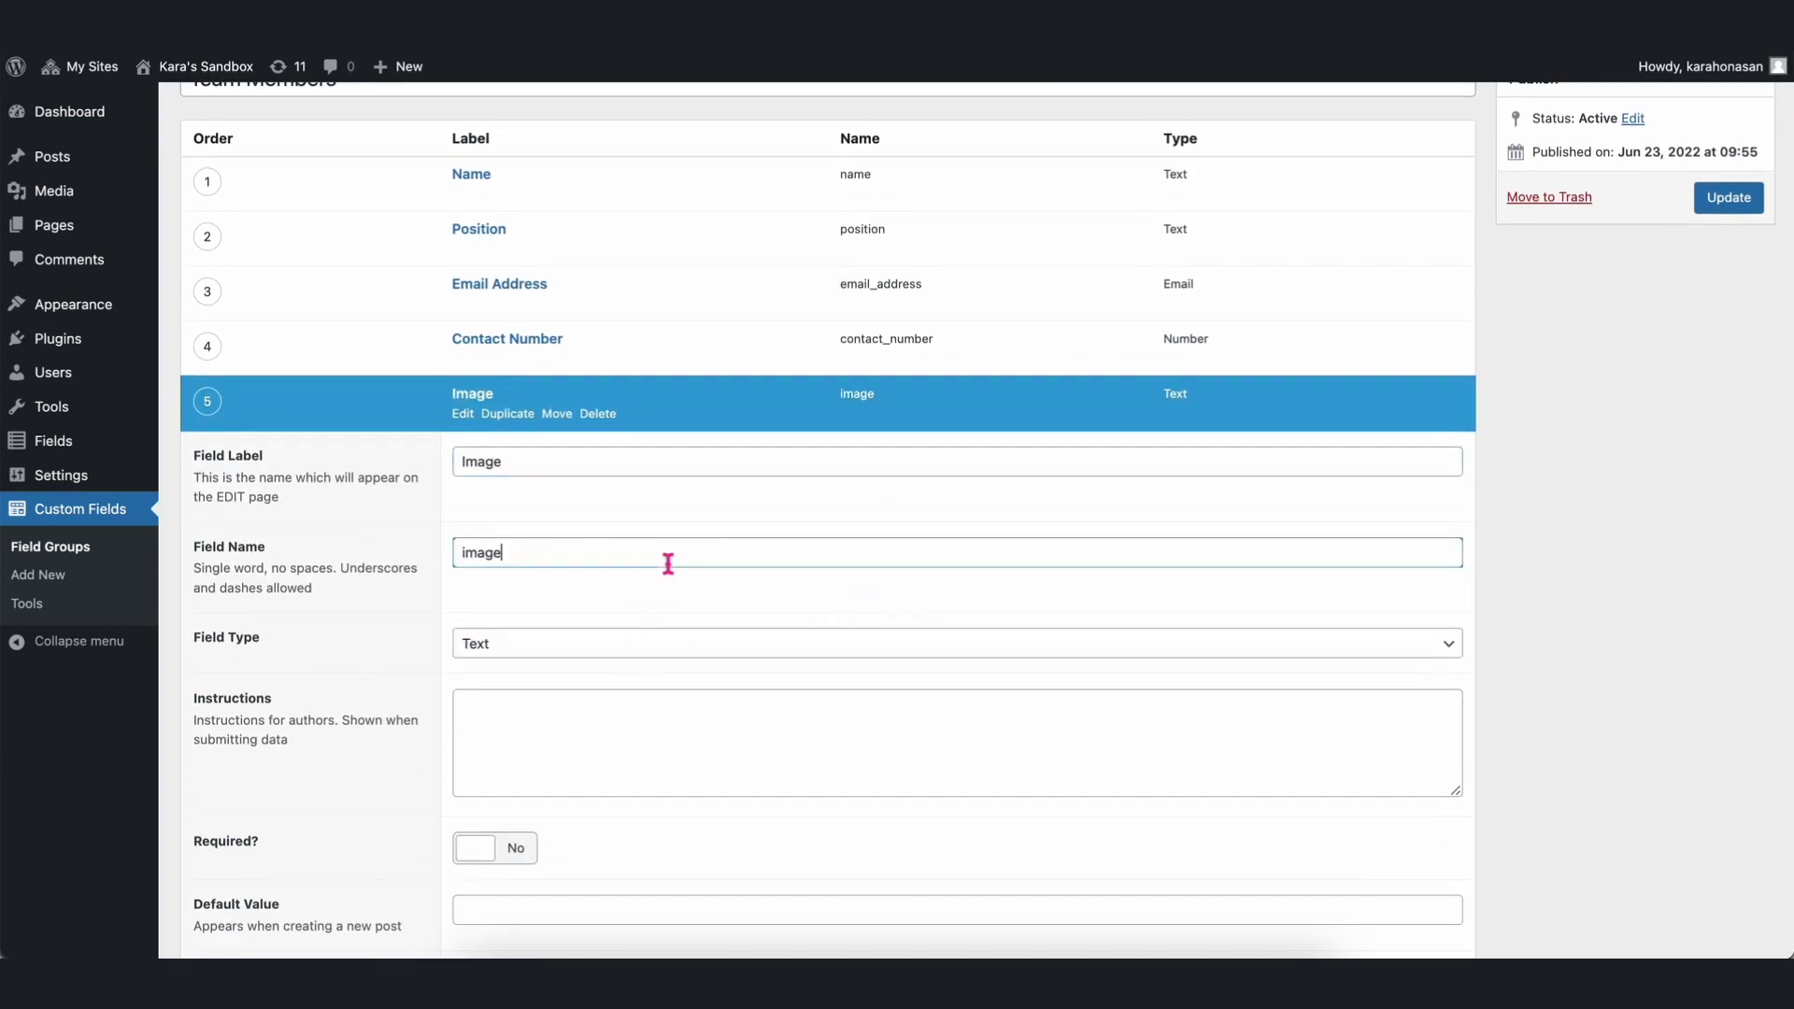
scroll(669, 561, down, 3)
click(675, 432)
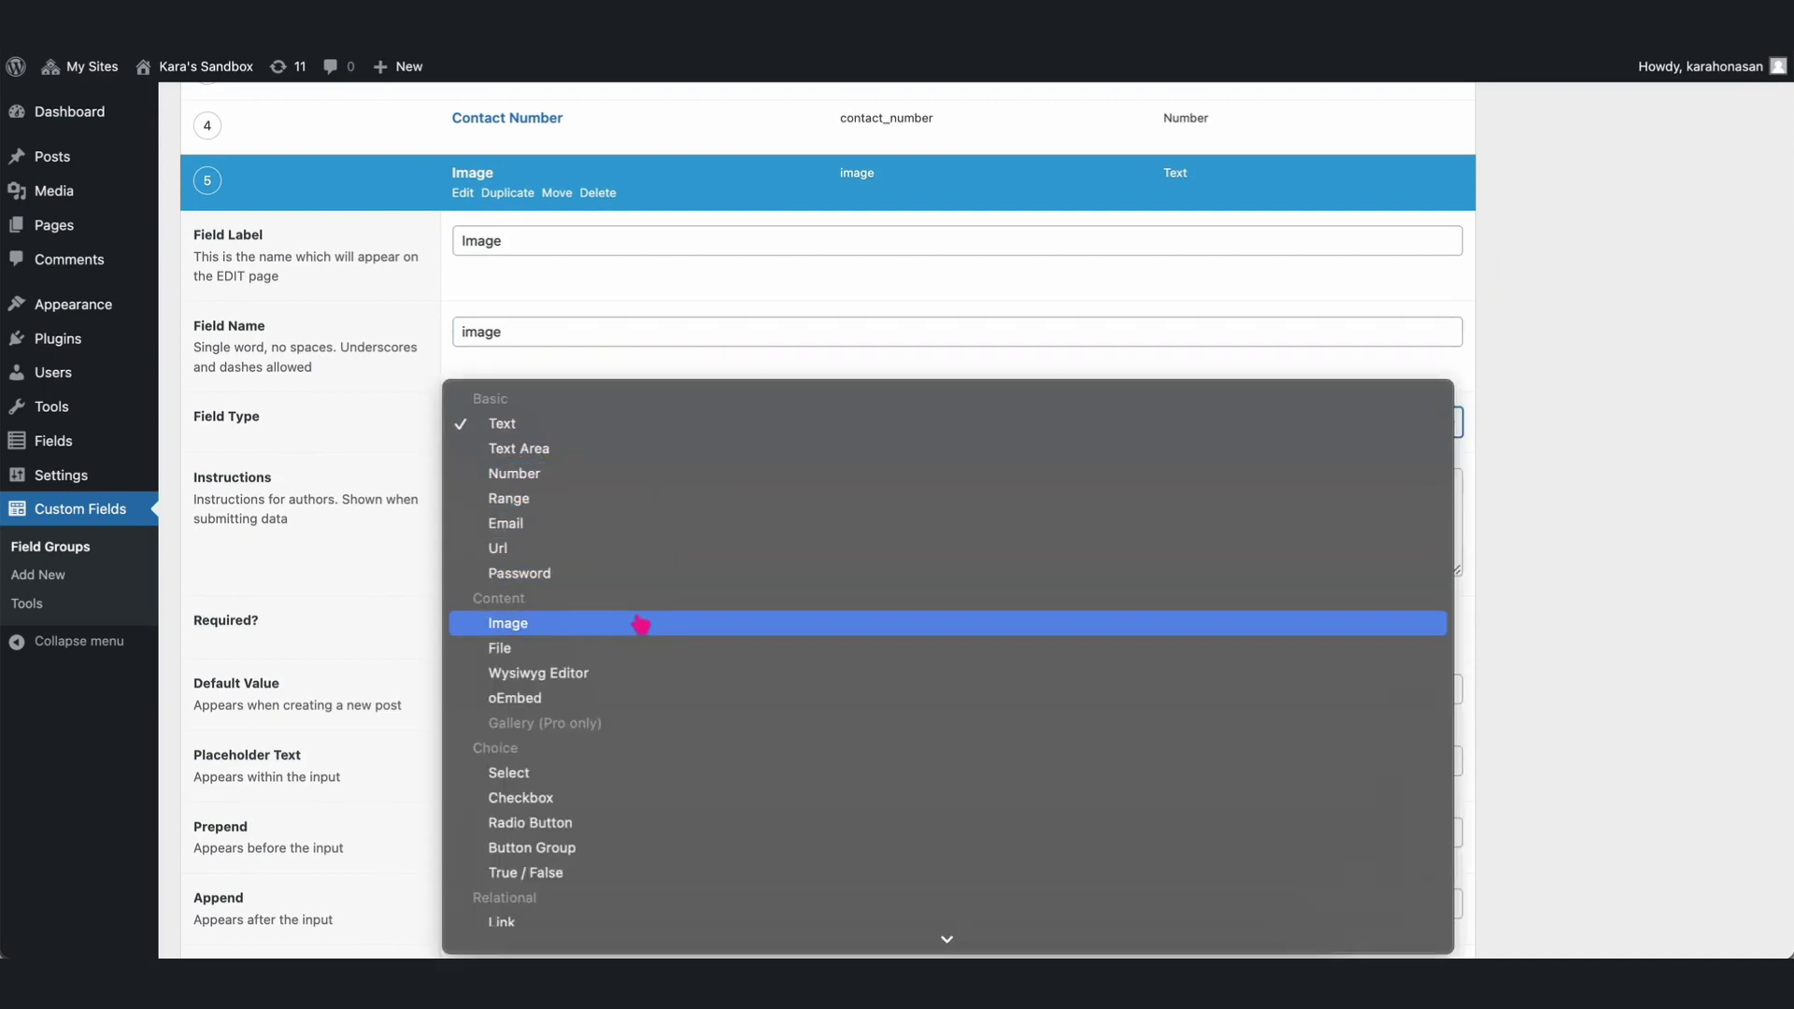
click(537, 633)
scroll(545, 666, down, 4)
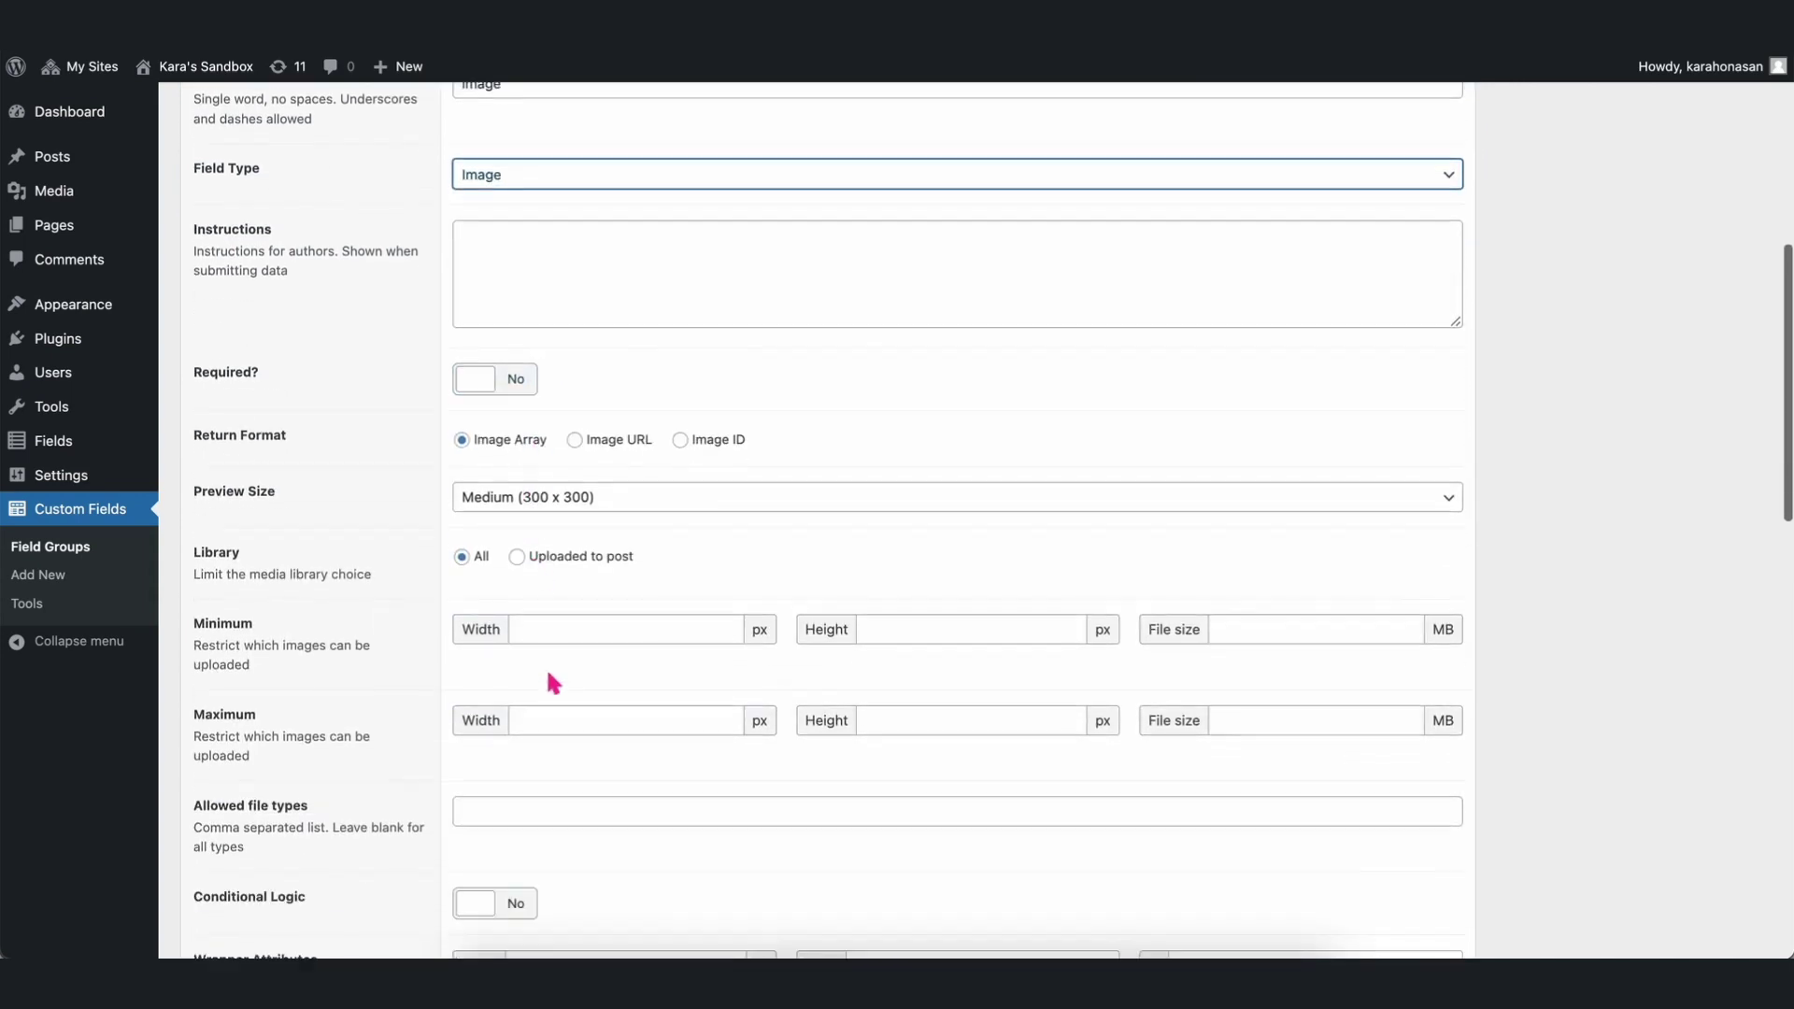
scroll(548, 673, down, 2)
click(496, 772)
scroll(1032, 383, up, 10)
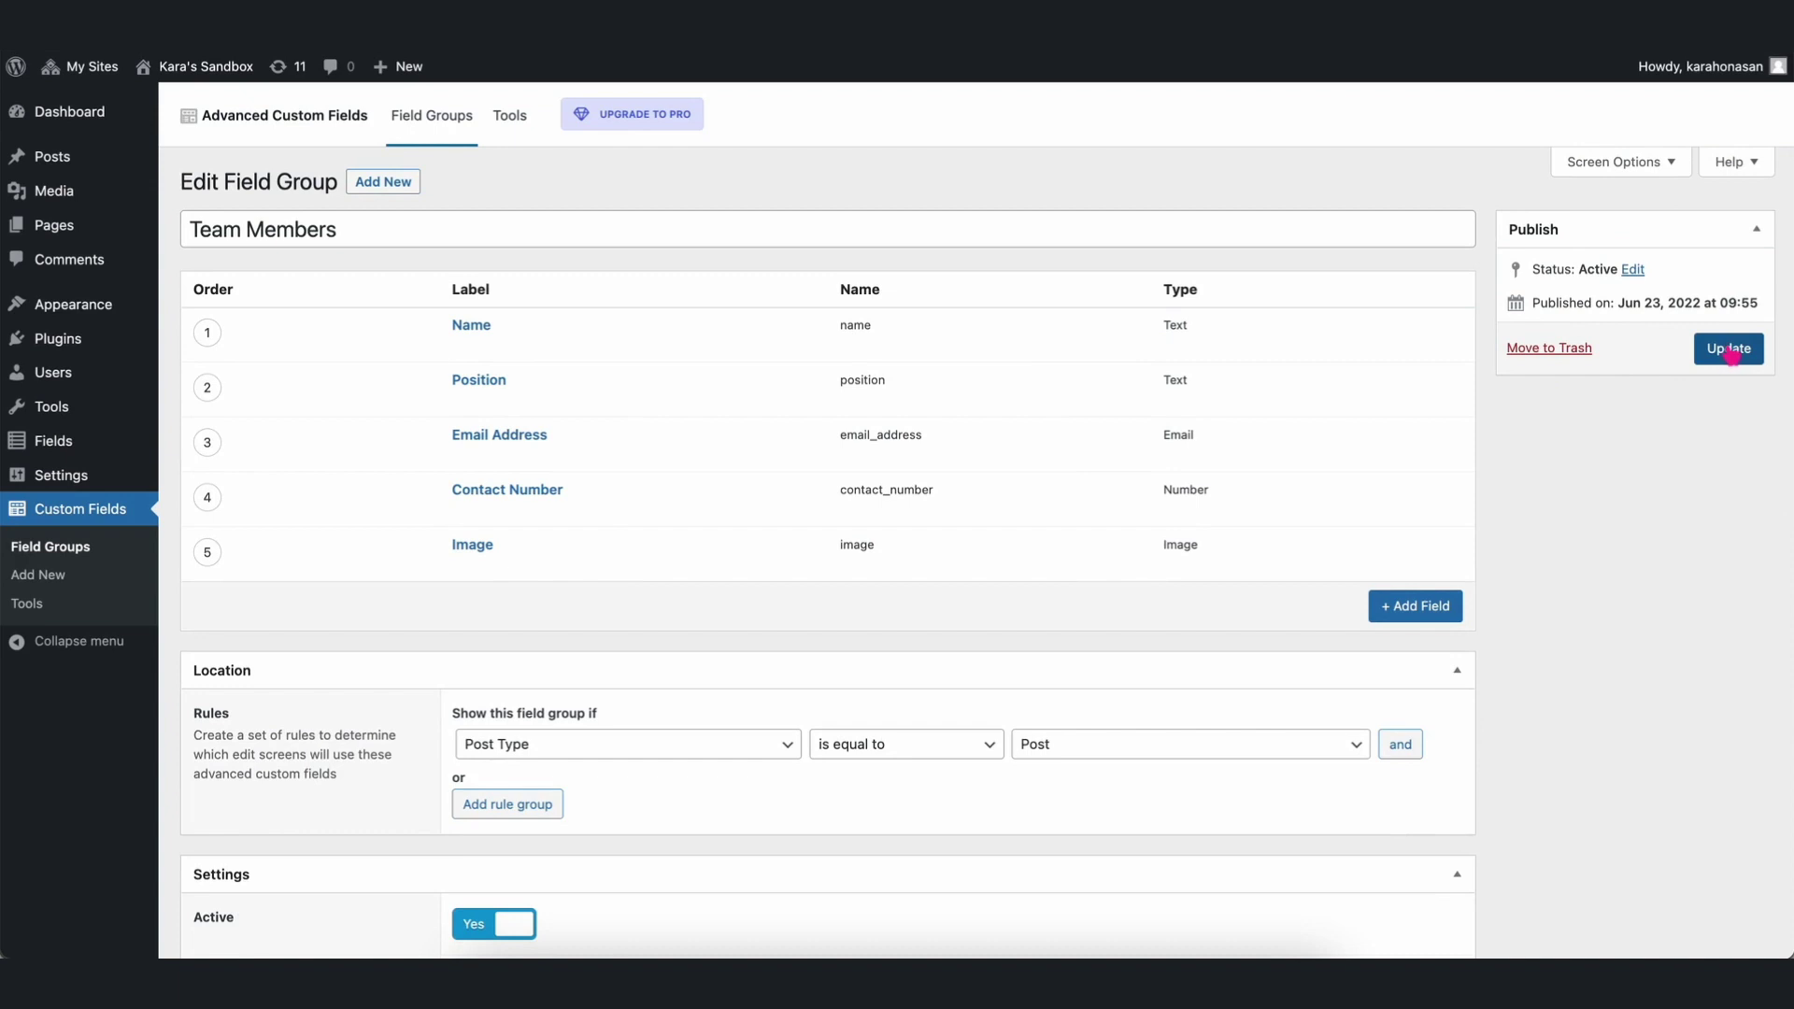
Save the field group and member post, then upload a portrait photo for the Image field.
click(1731, 354)
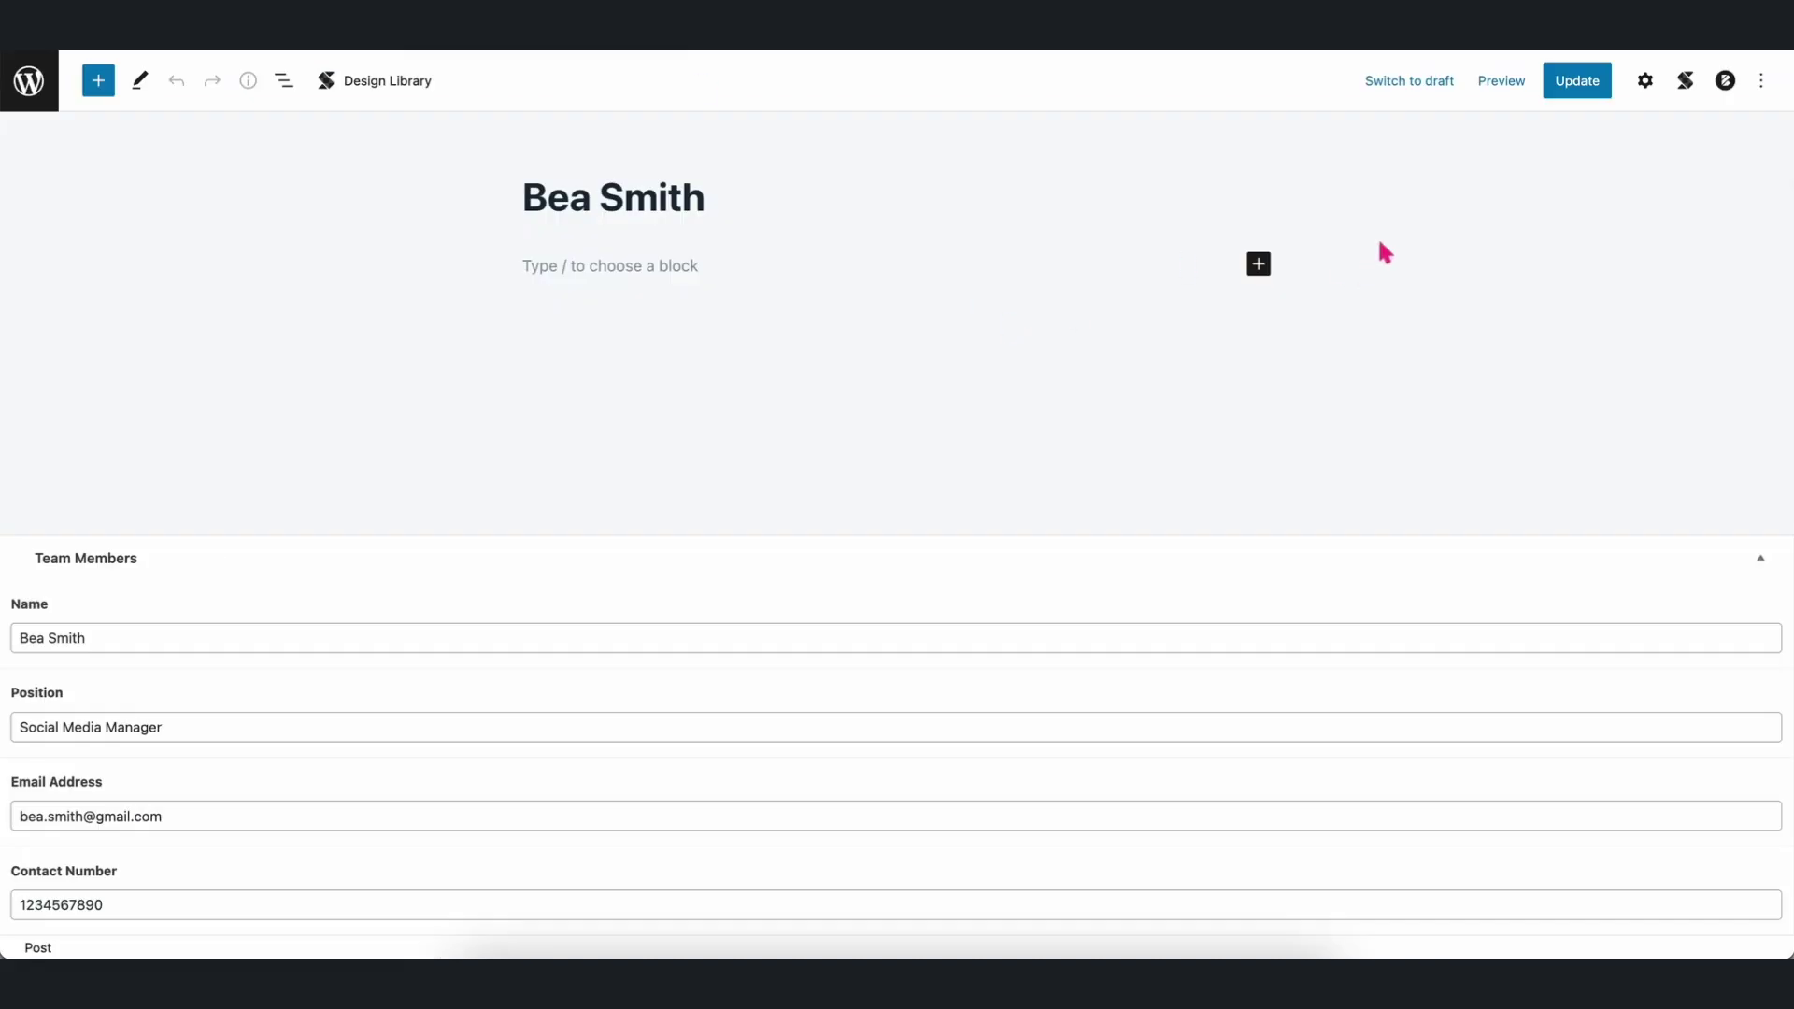
click(1576, 84)
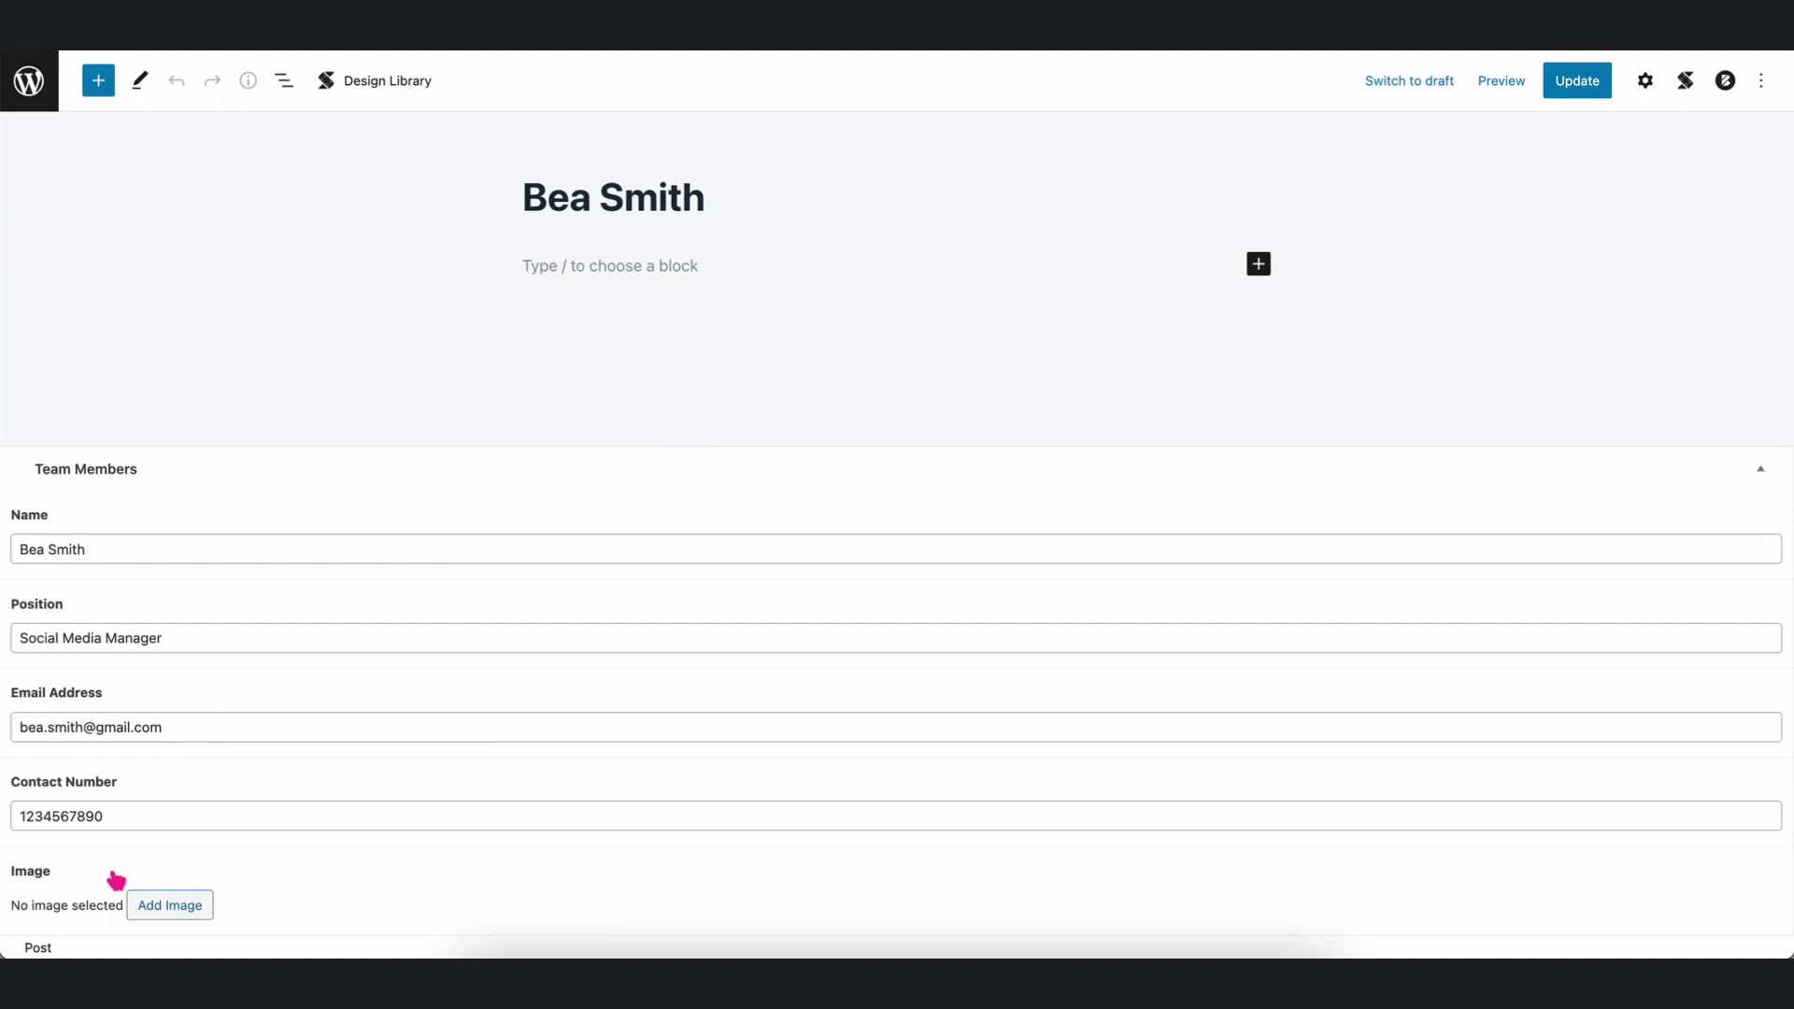
click(168, 906)
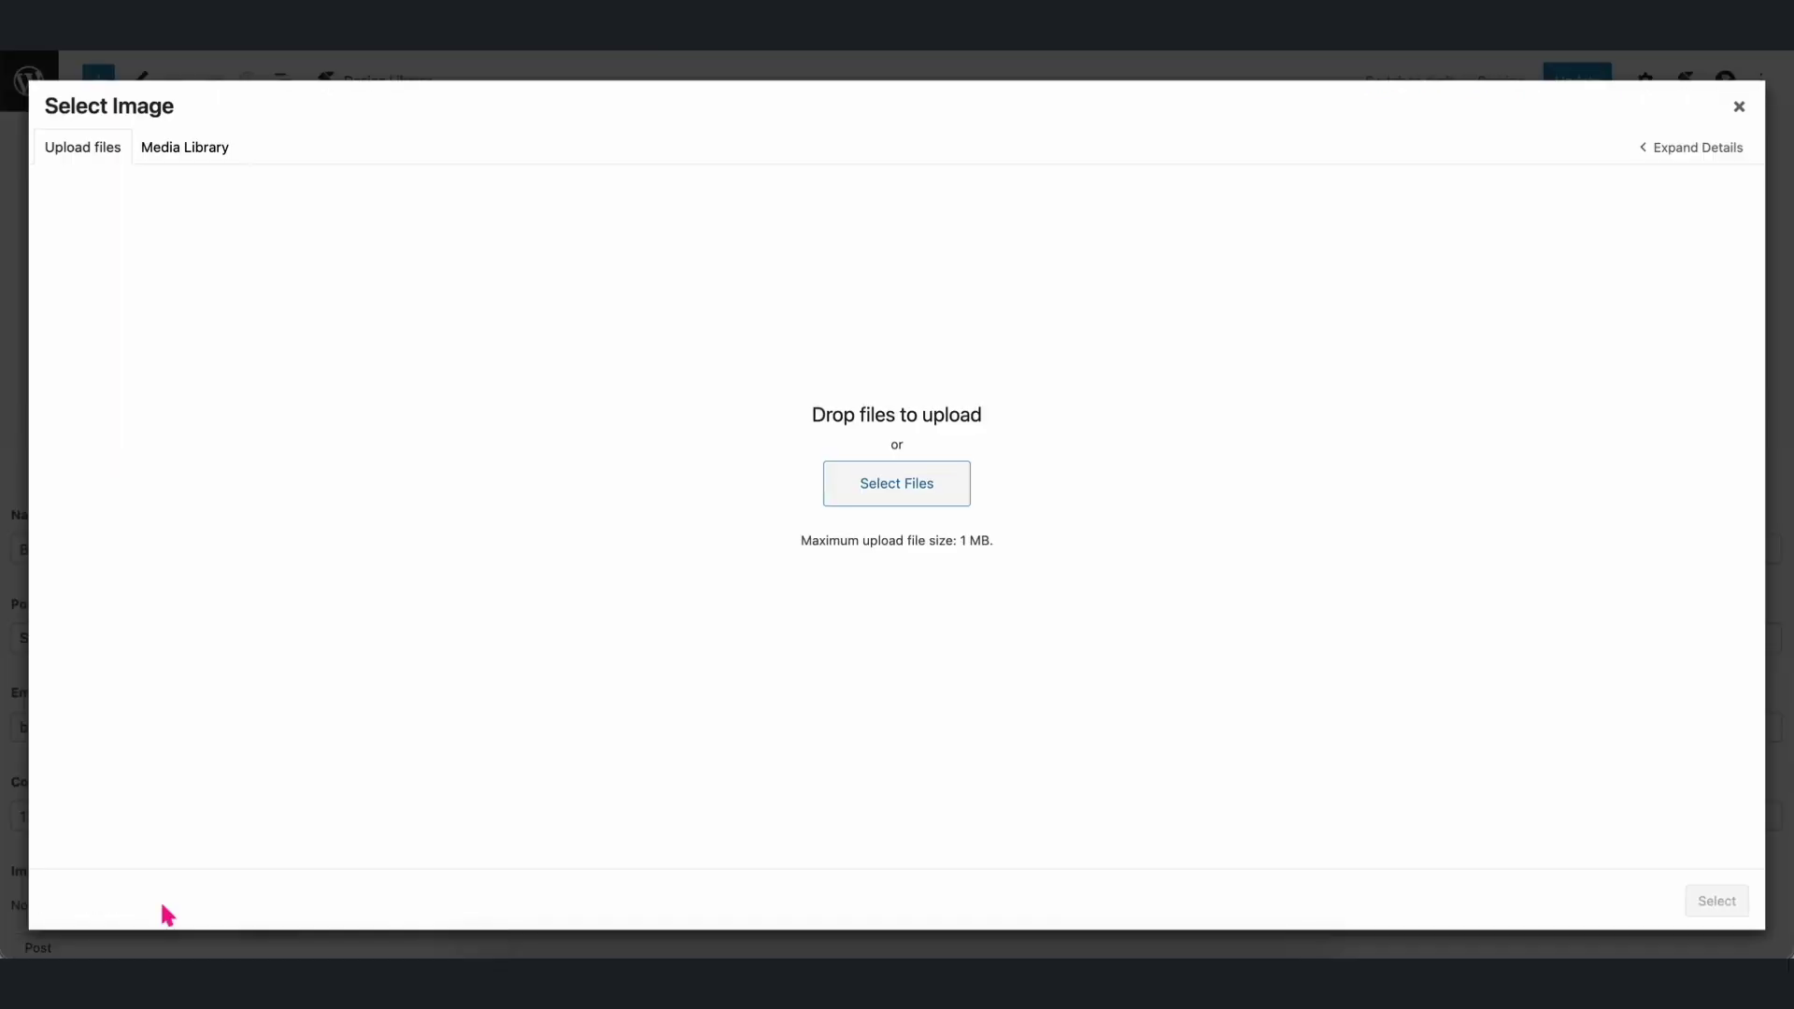
click(845, 501)
click(702, 262)
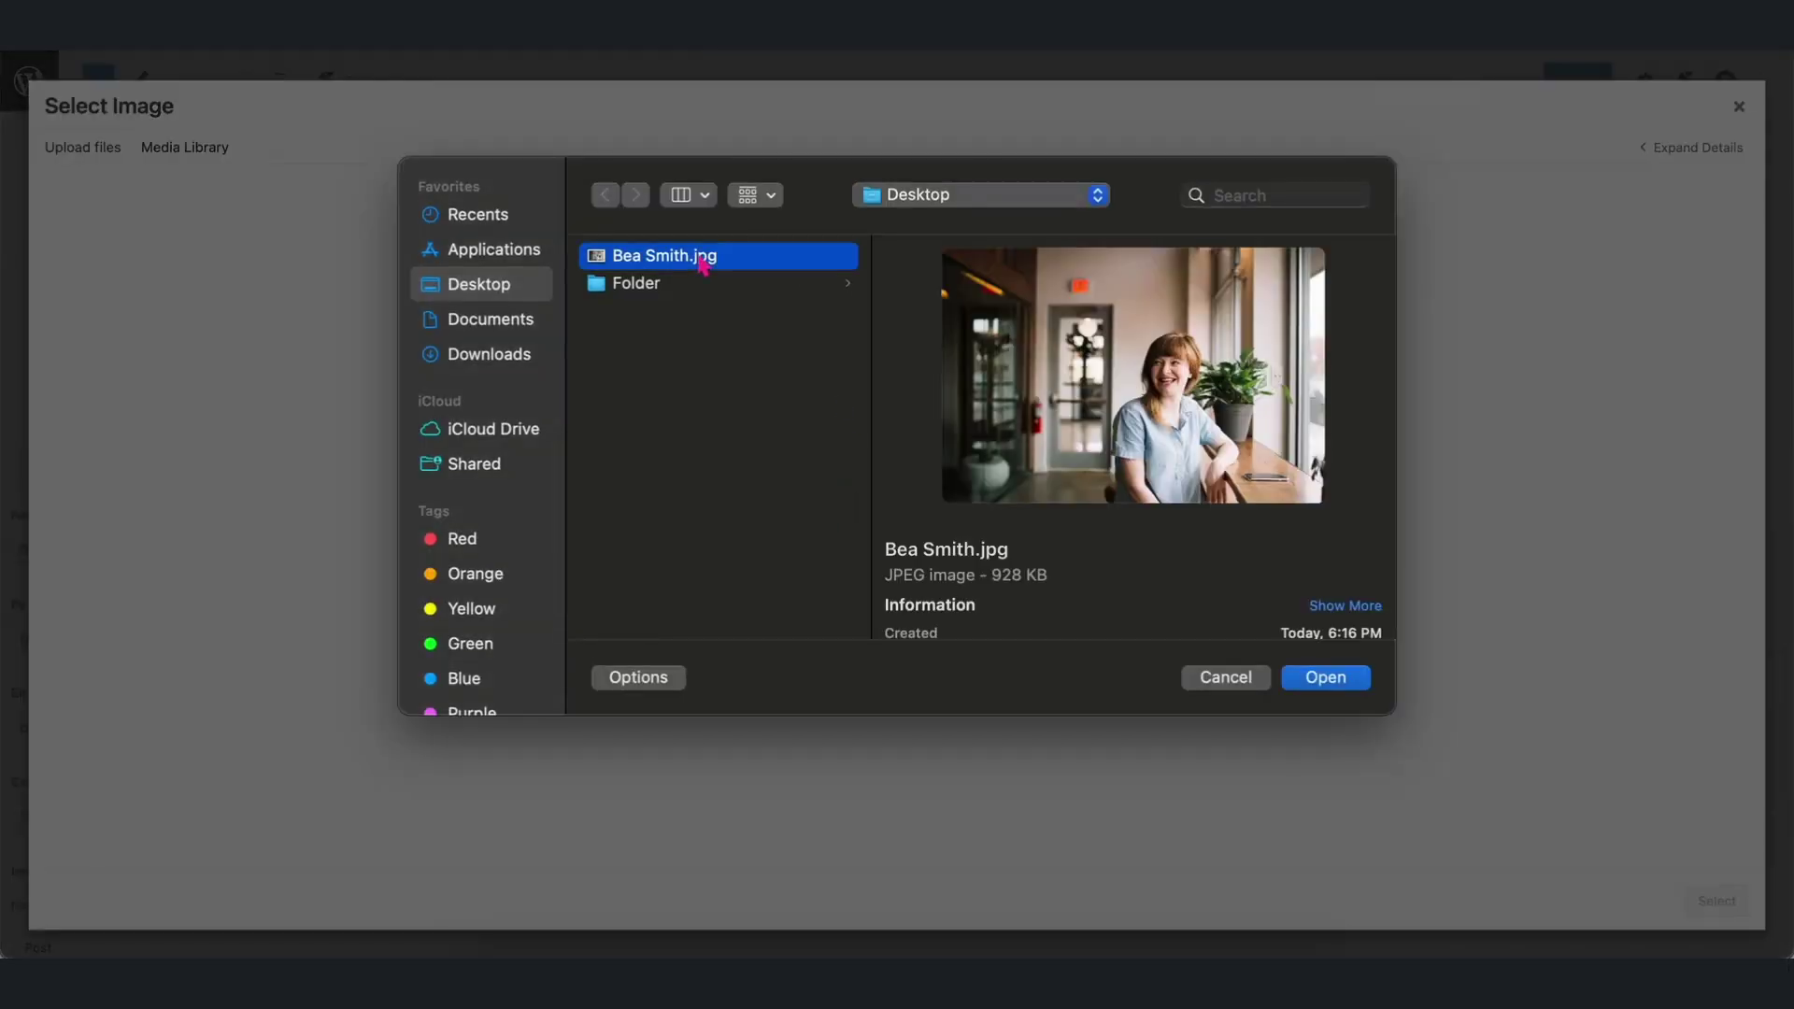
click(1325, 677)
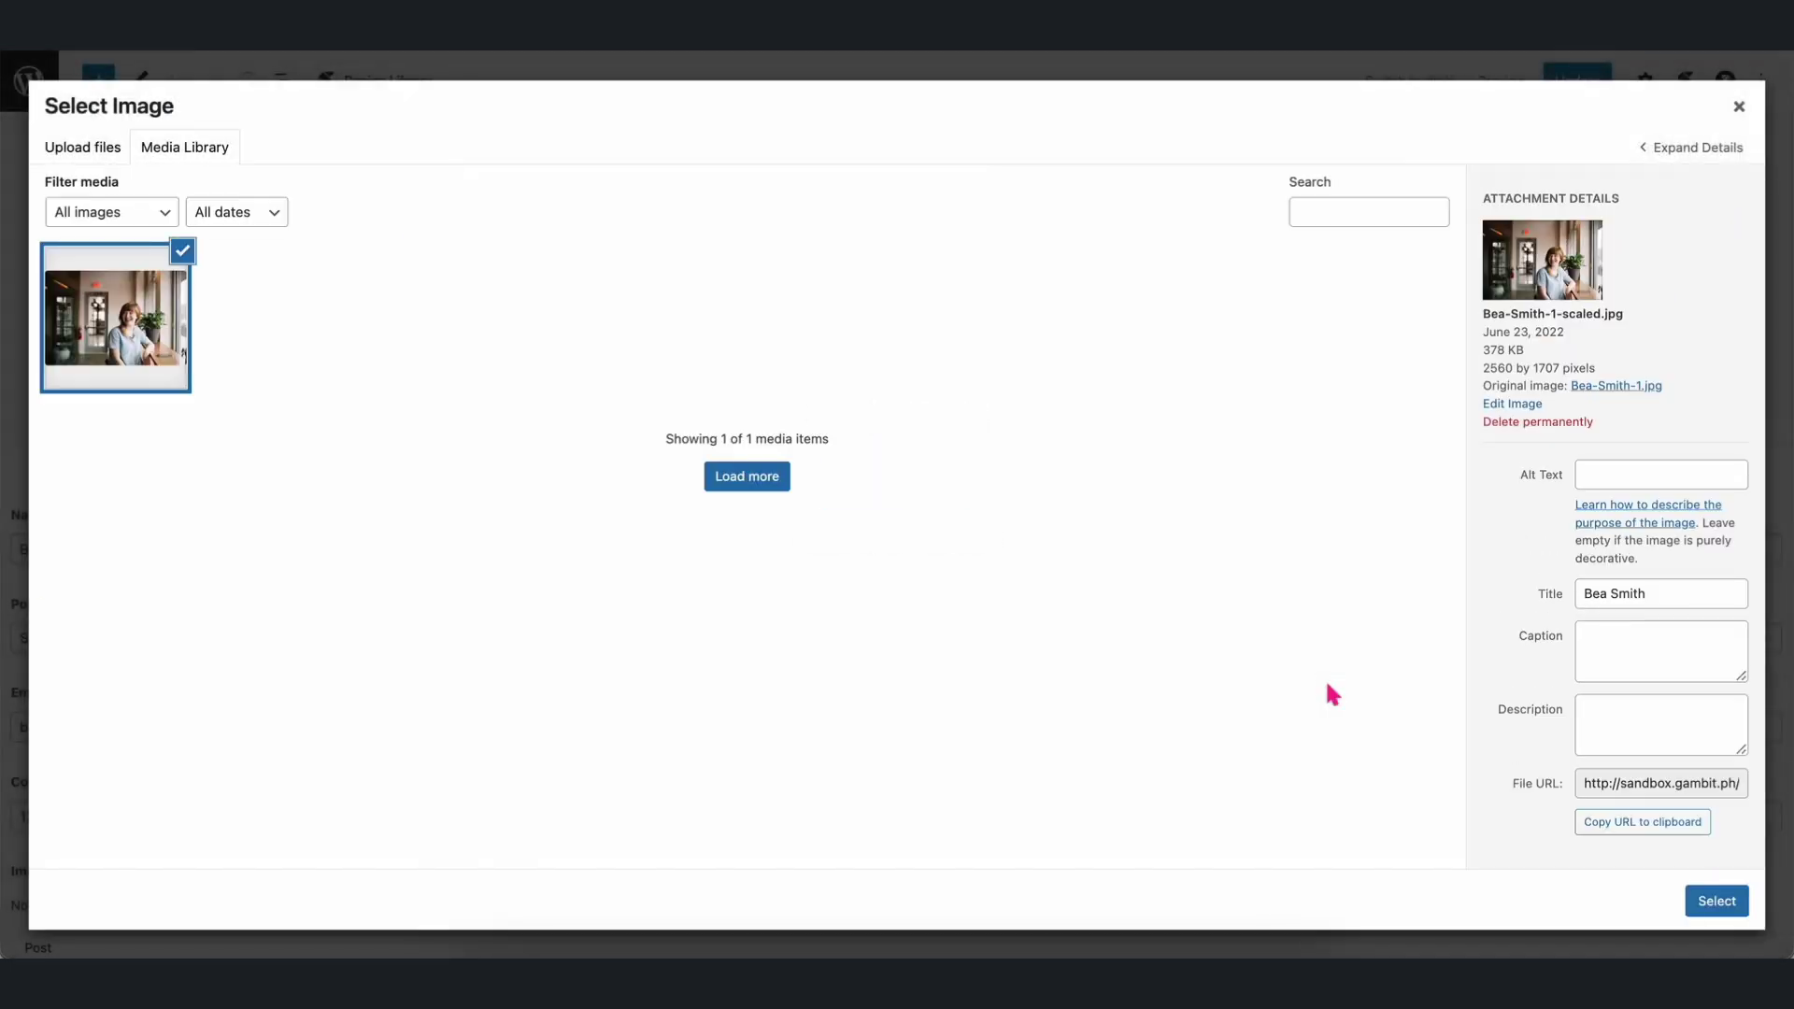
Attach the uploaded portrait to the Image field and update the team member post.
click(1730, 904)
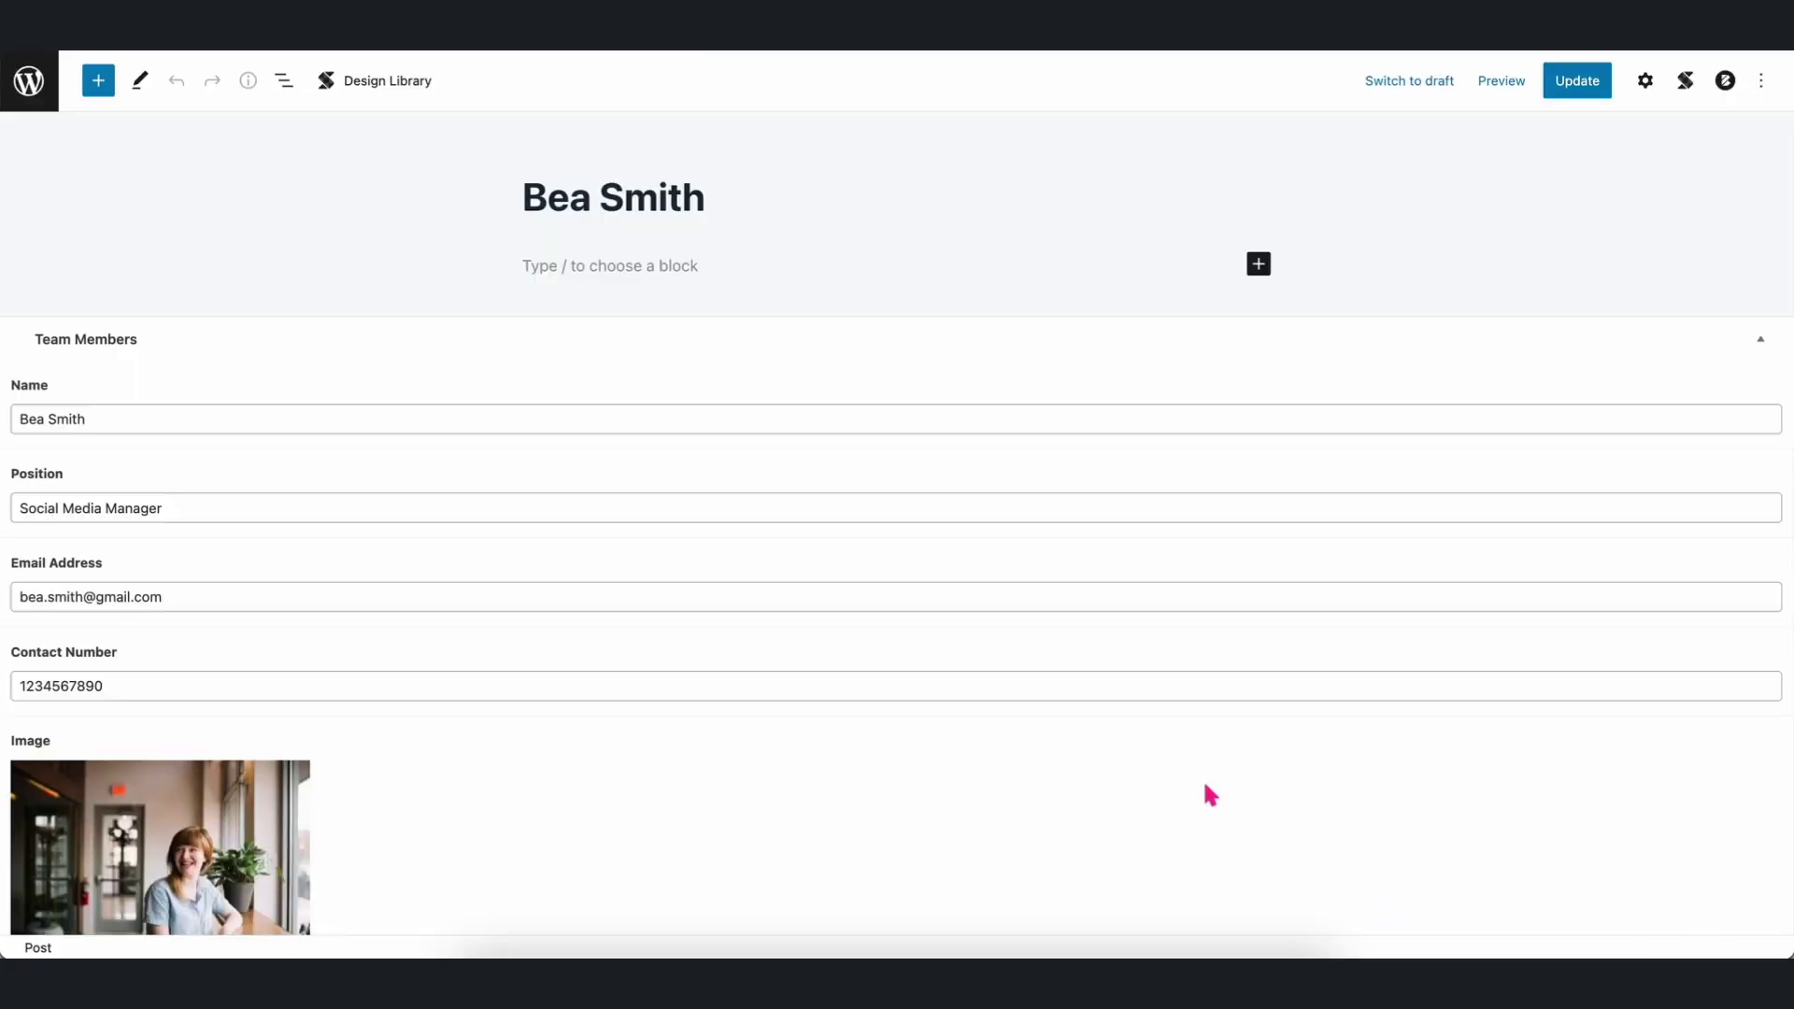
scroll(1205, 789, down, 1)
scroll(1204, 785, up, 1)
click(1577, 84)
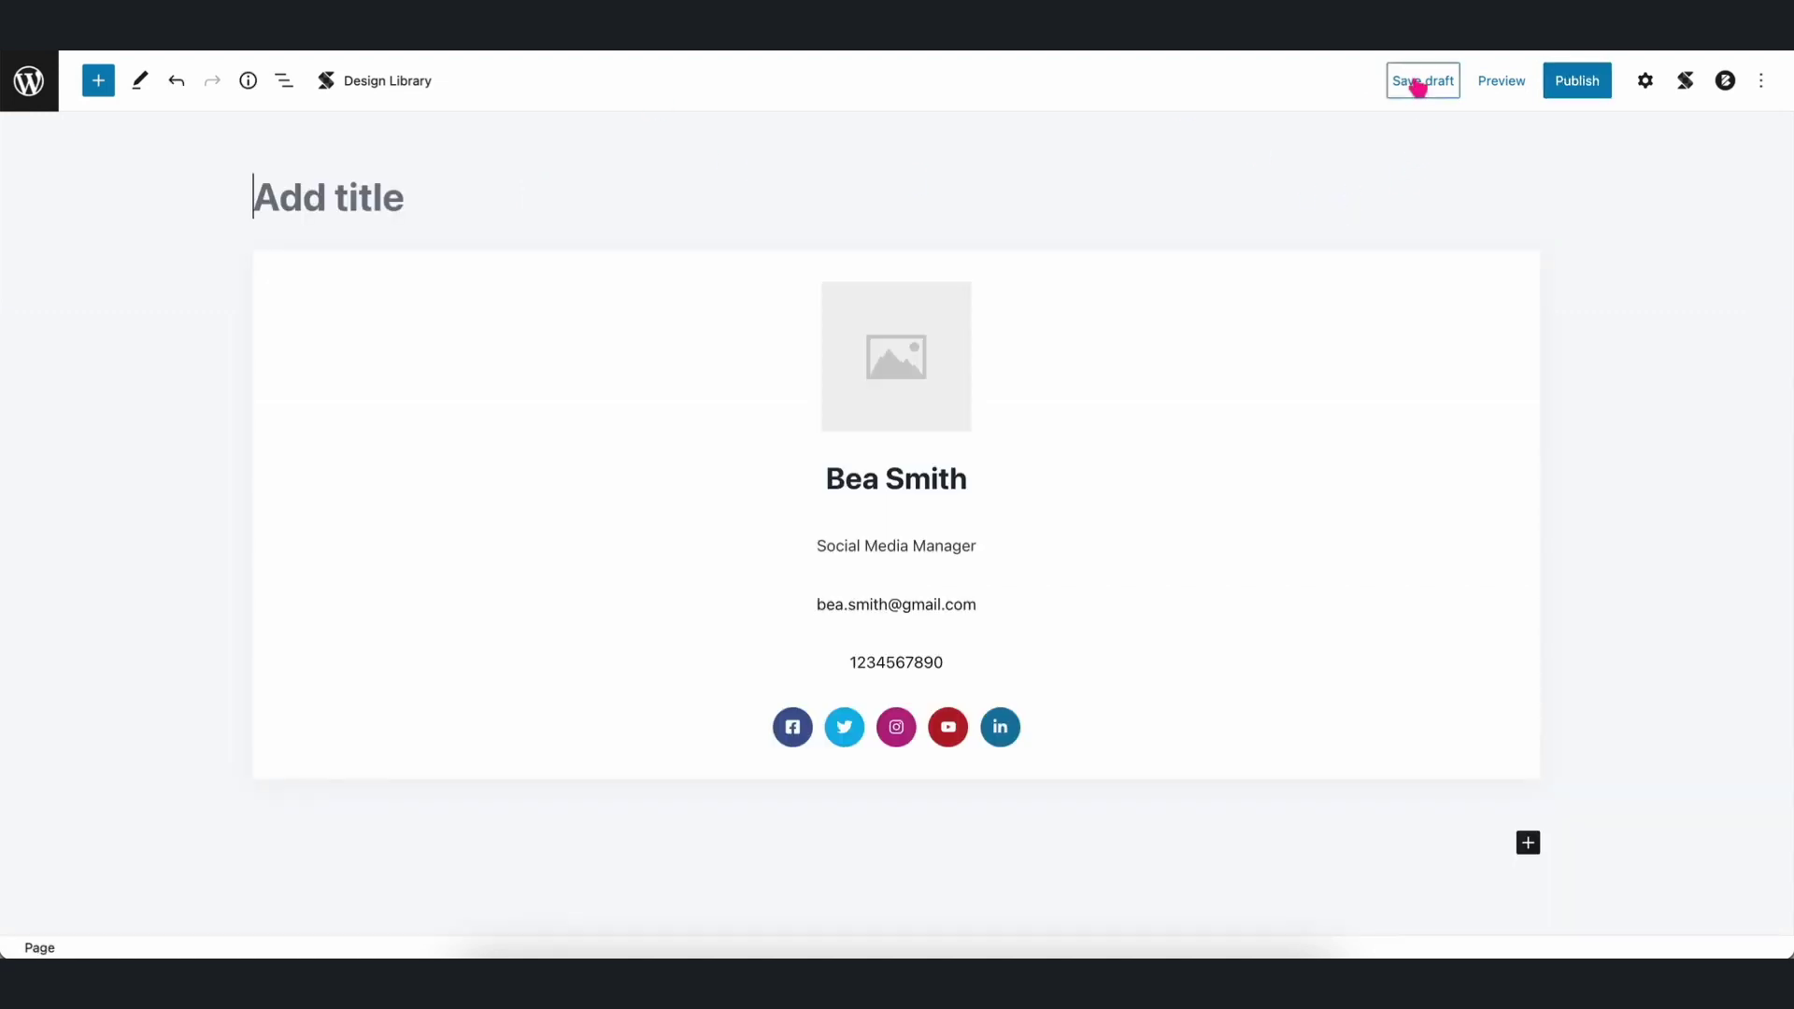
Save the page as a draft and select the card image in block settings.
click(1420, 80)
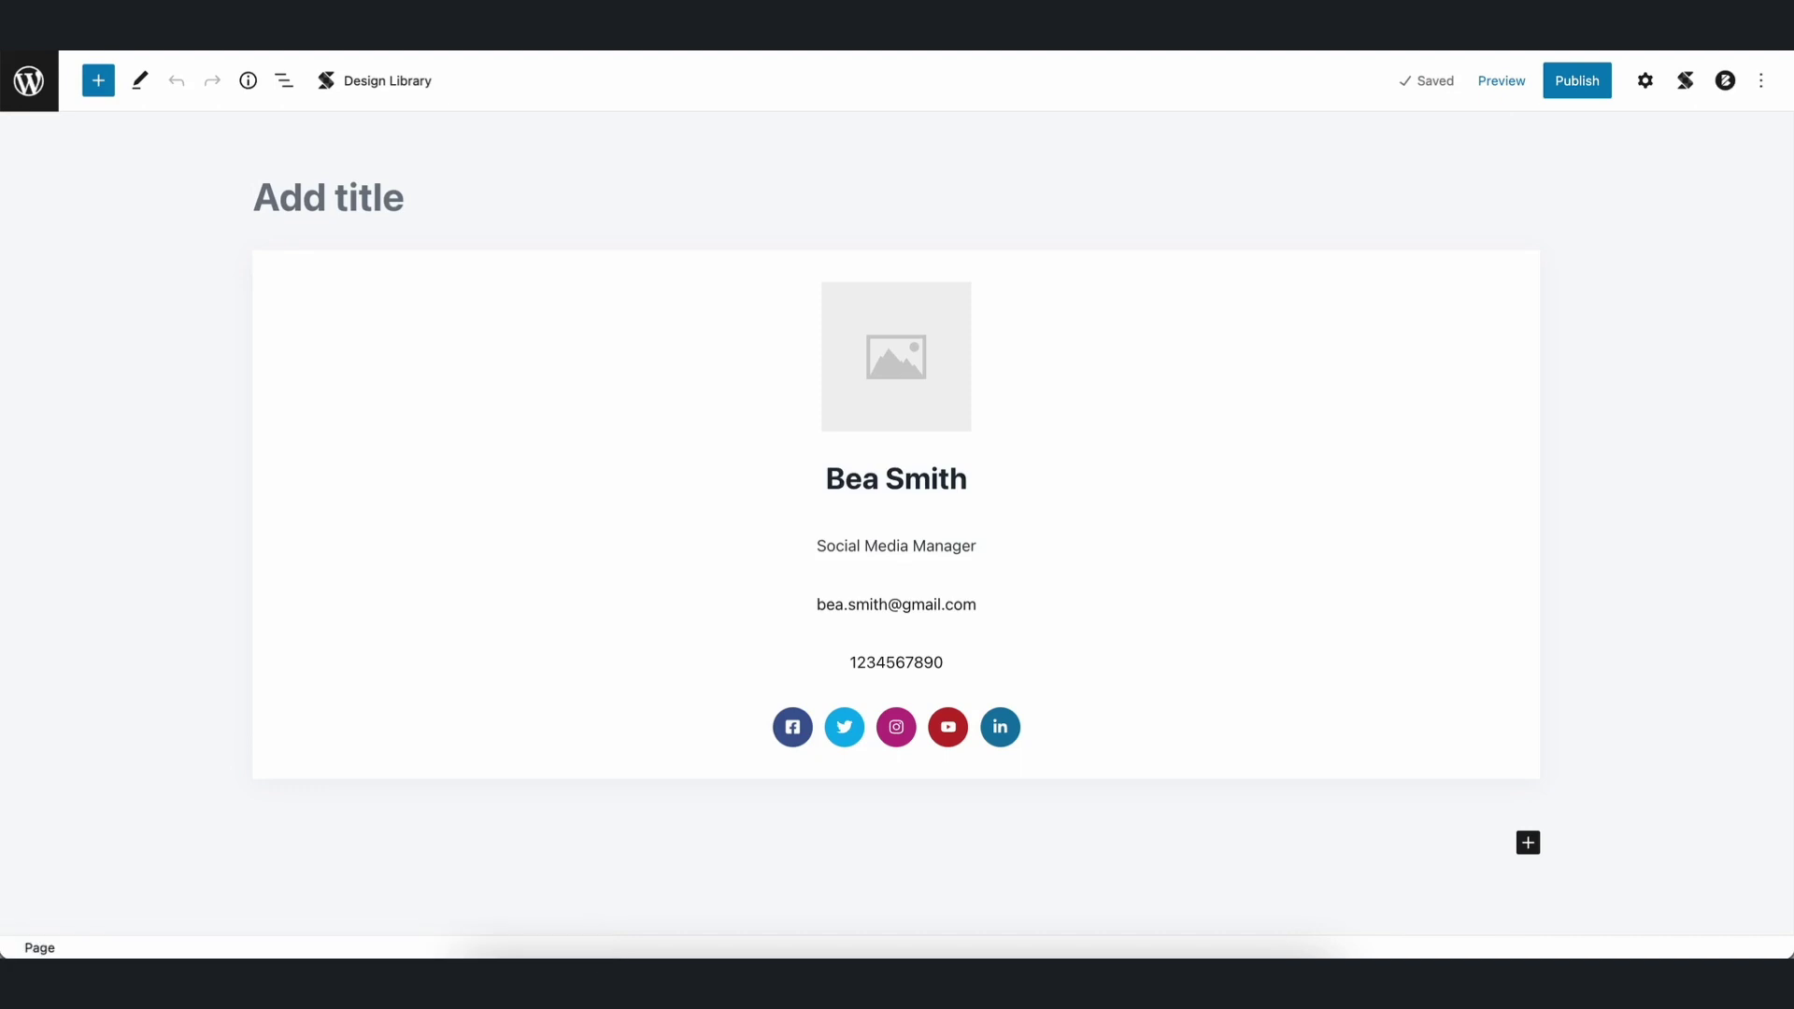
click(976, 292)
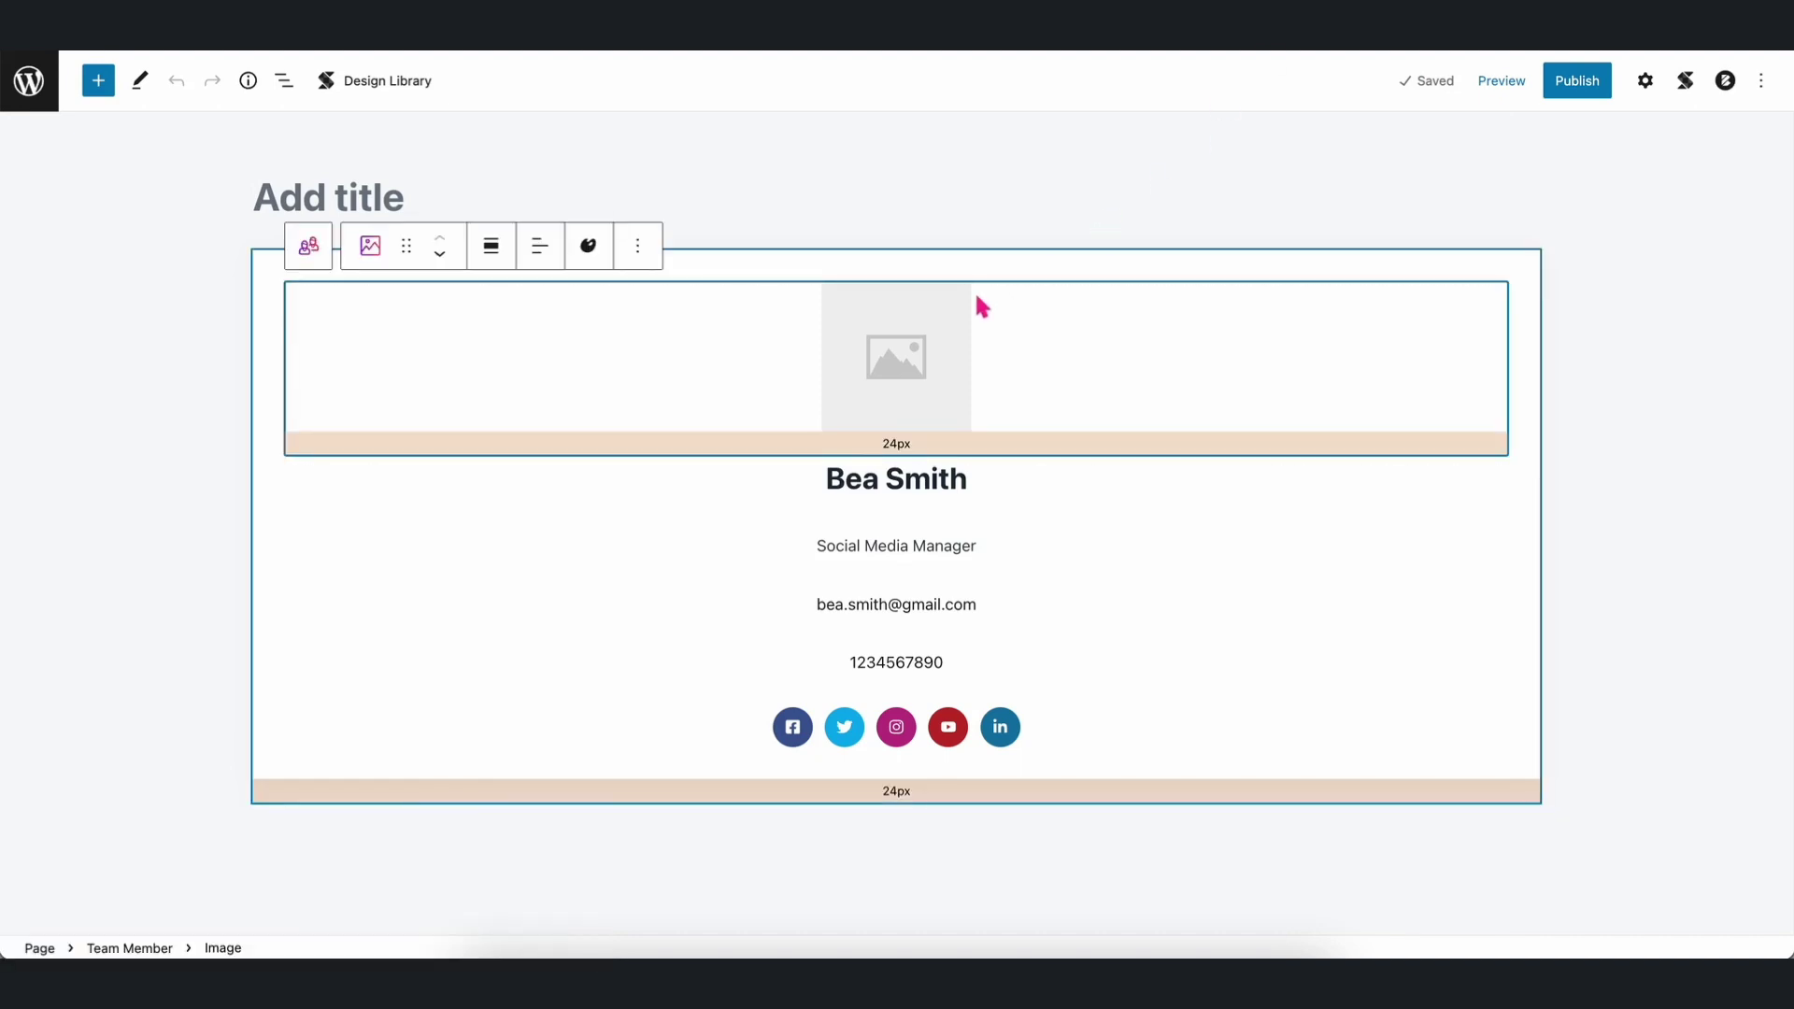
click(1645, 80)
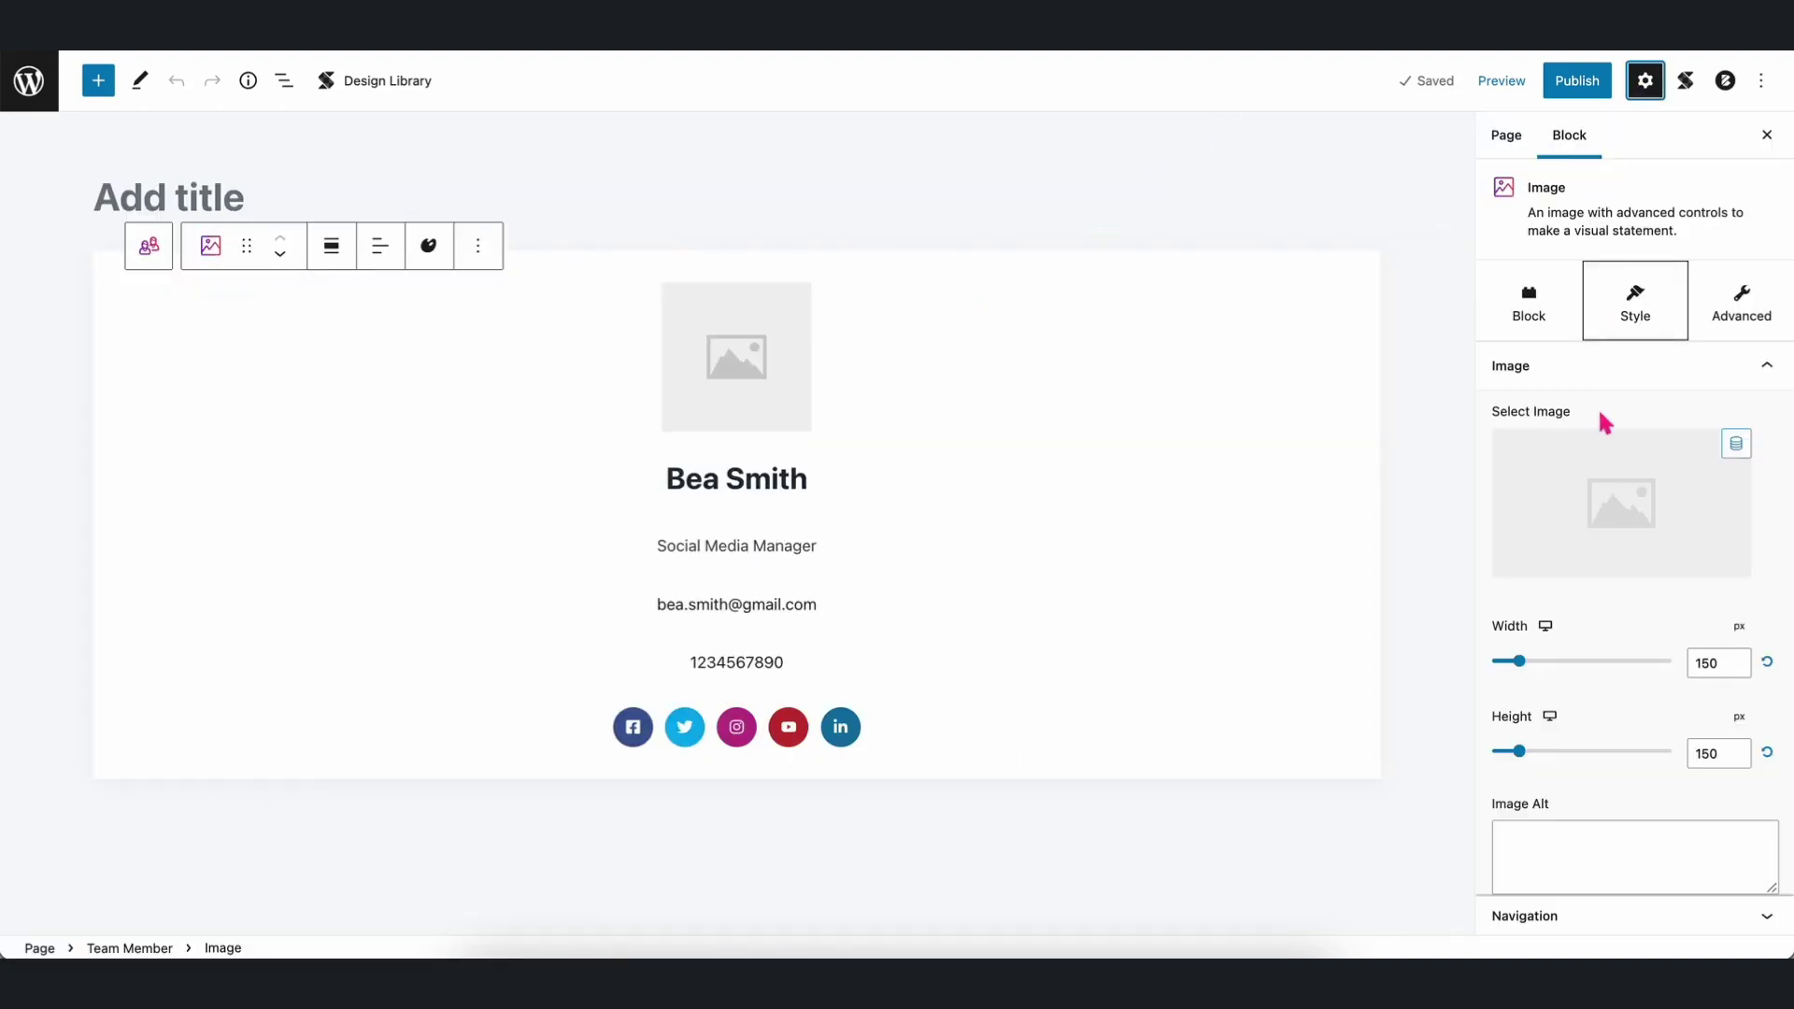
click(1698, 370)
click(1603, 367)
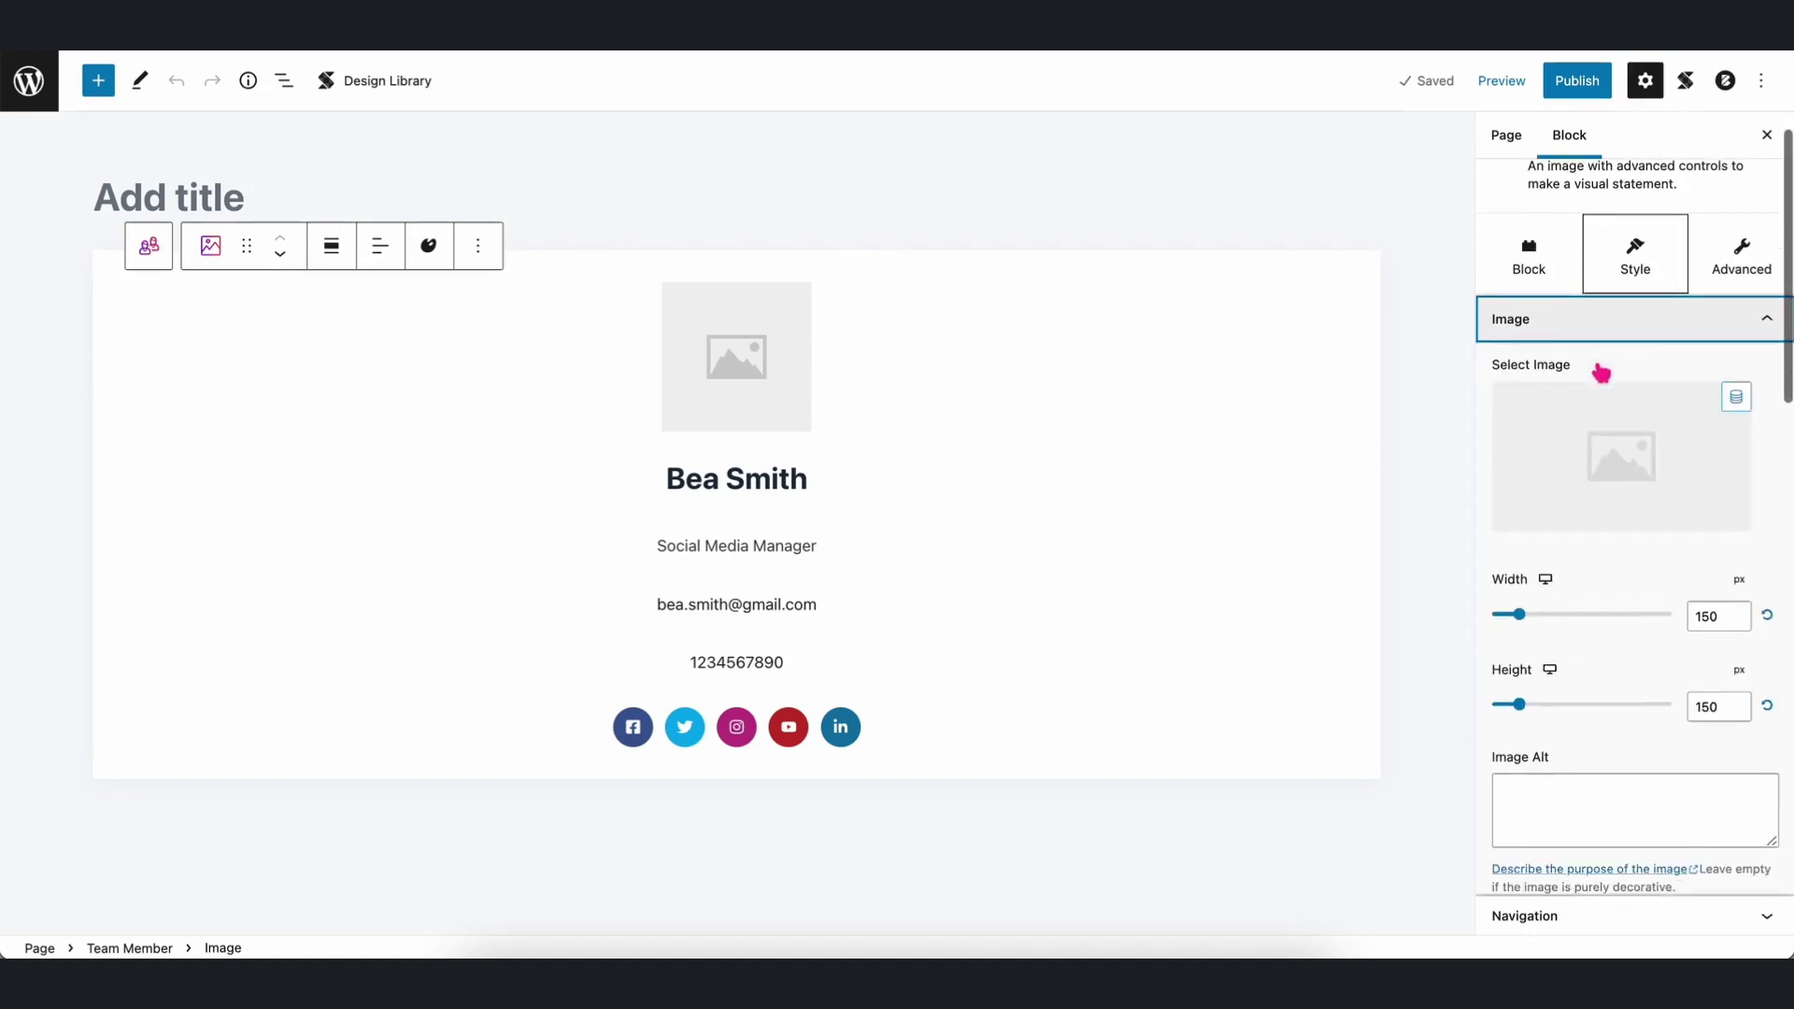
scroll(1691, 389, up, 3)
click(1738, 449)
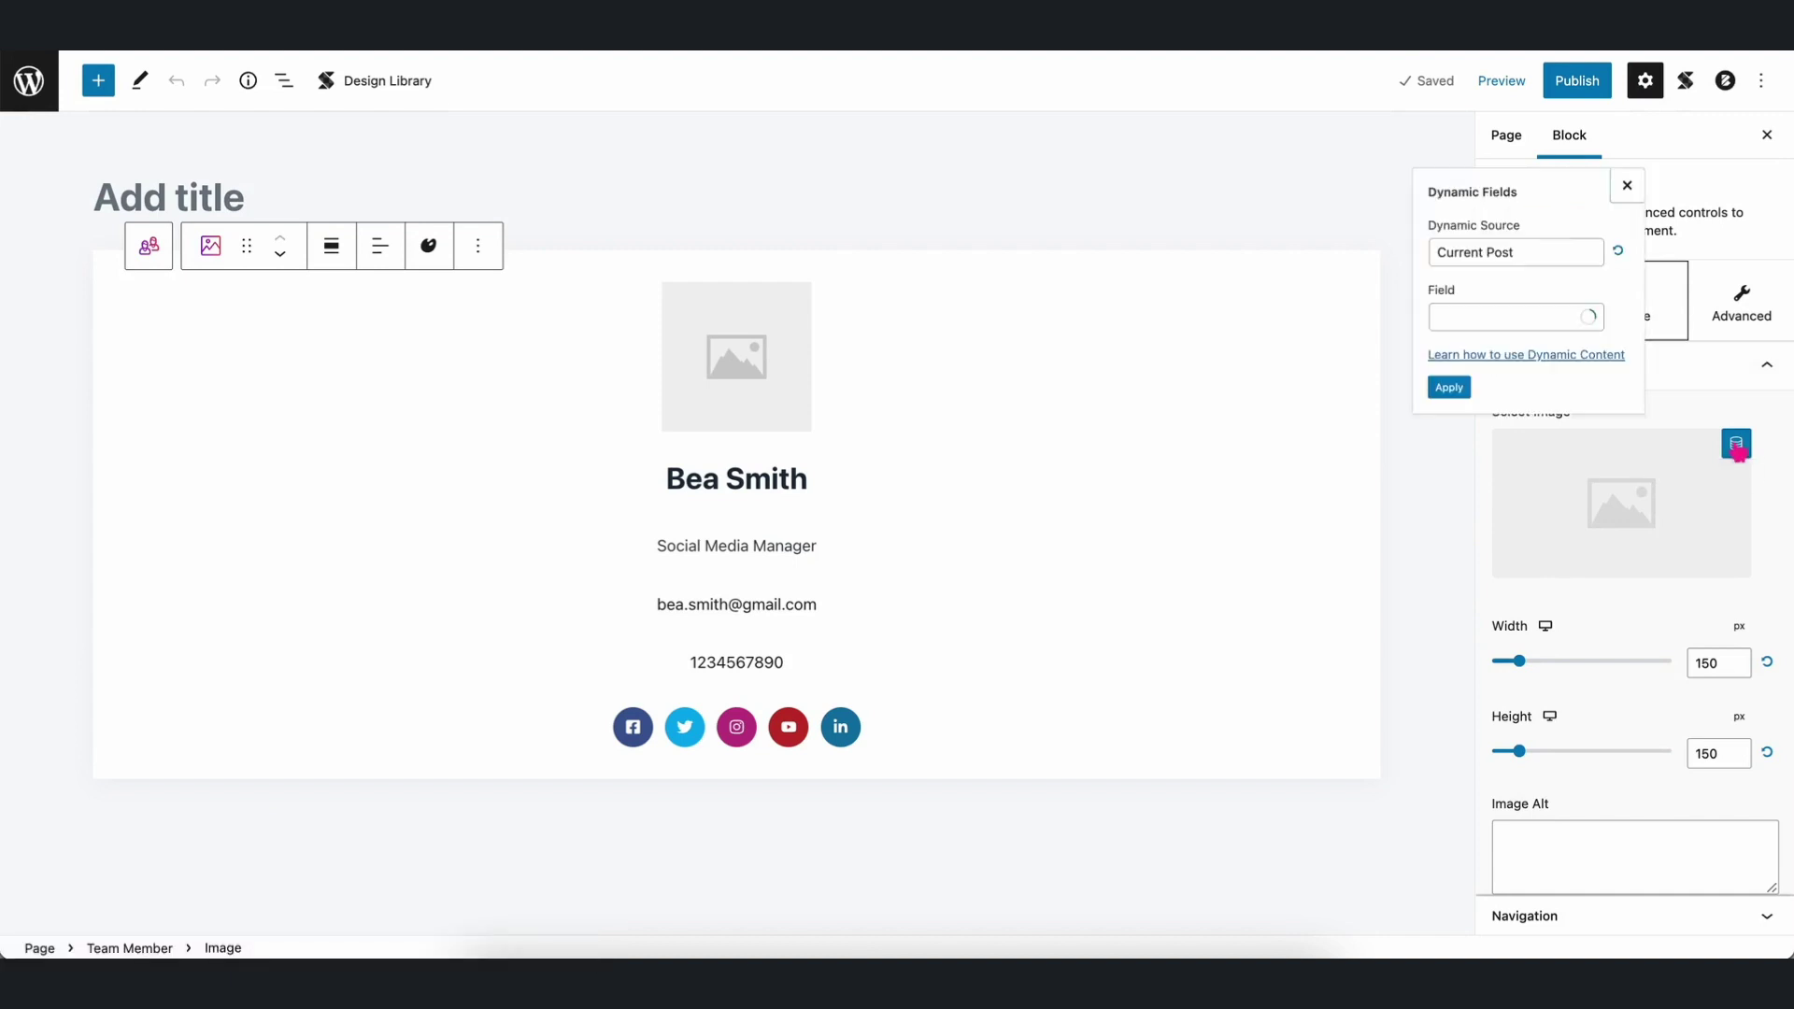
Pull the card image from the team member post's Team Members - Image field.
click(1515, 244)
click(1533, 241)
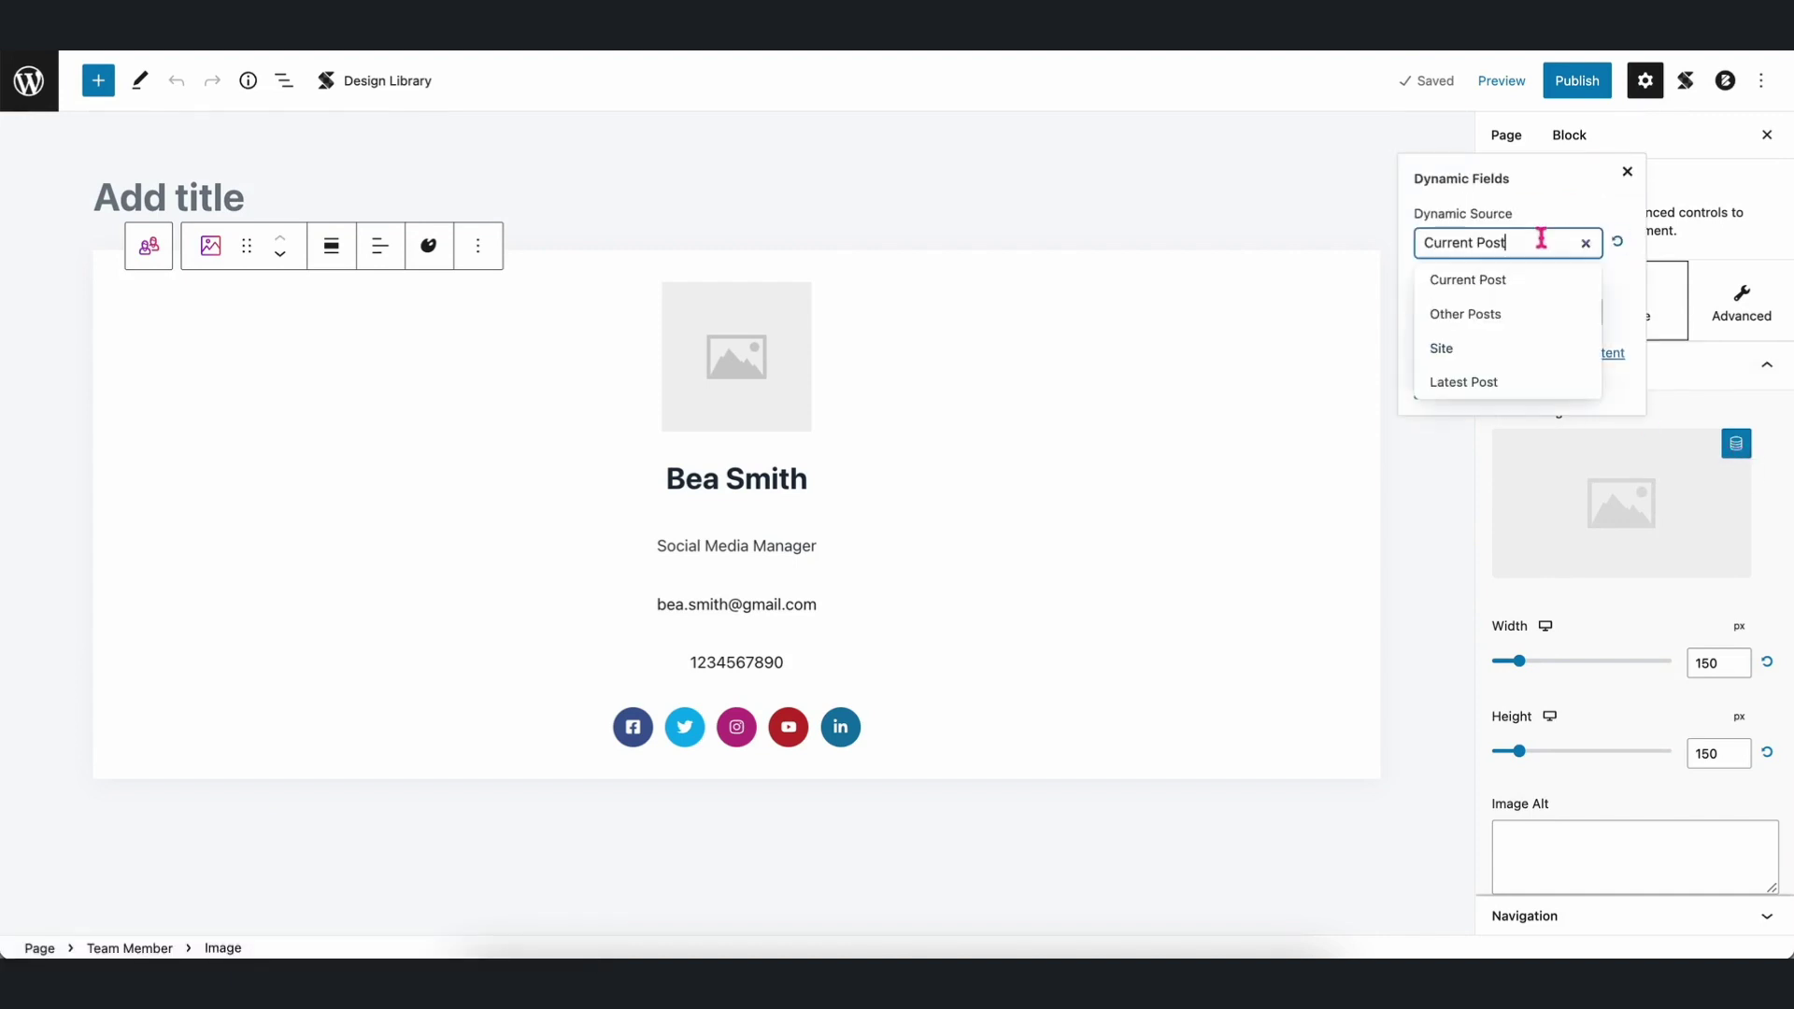
click(1504, 321)
click(1512, 245)
click(1490, 280)
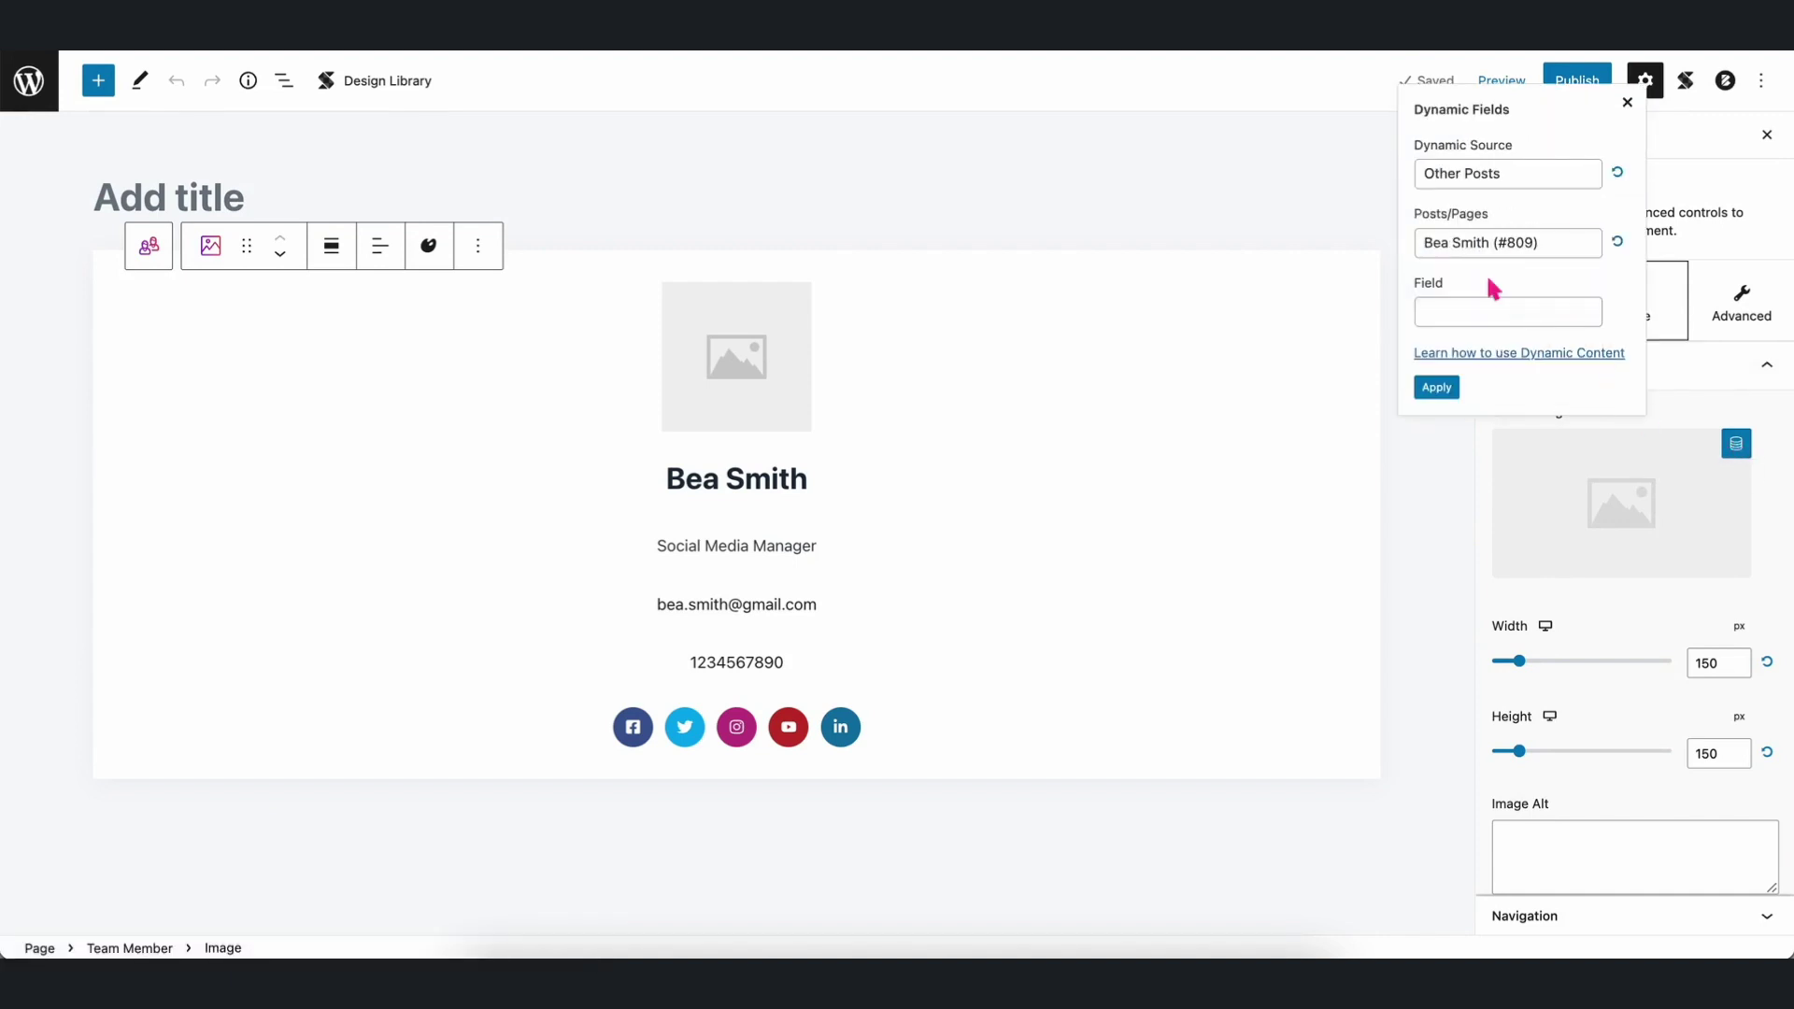
click(1474, 309)
scroll(1487, 509, down, 3)
scroll(1488, 510, down, 10)
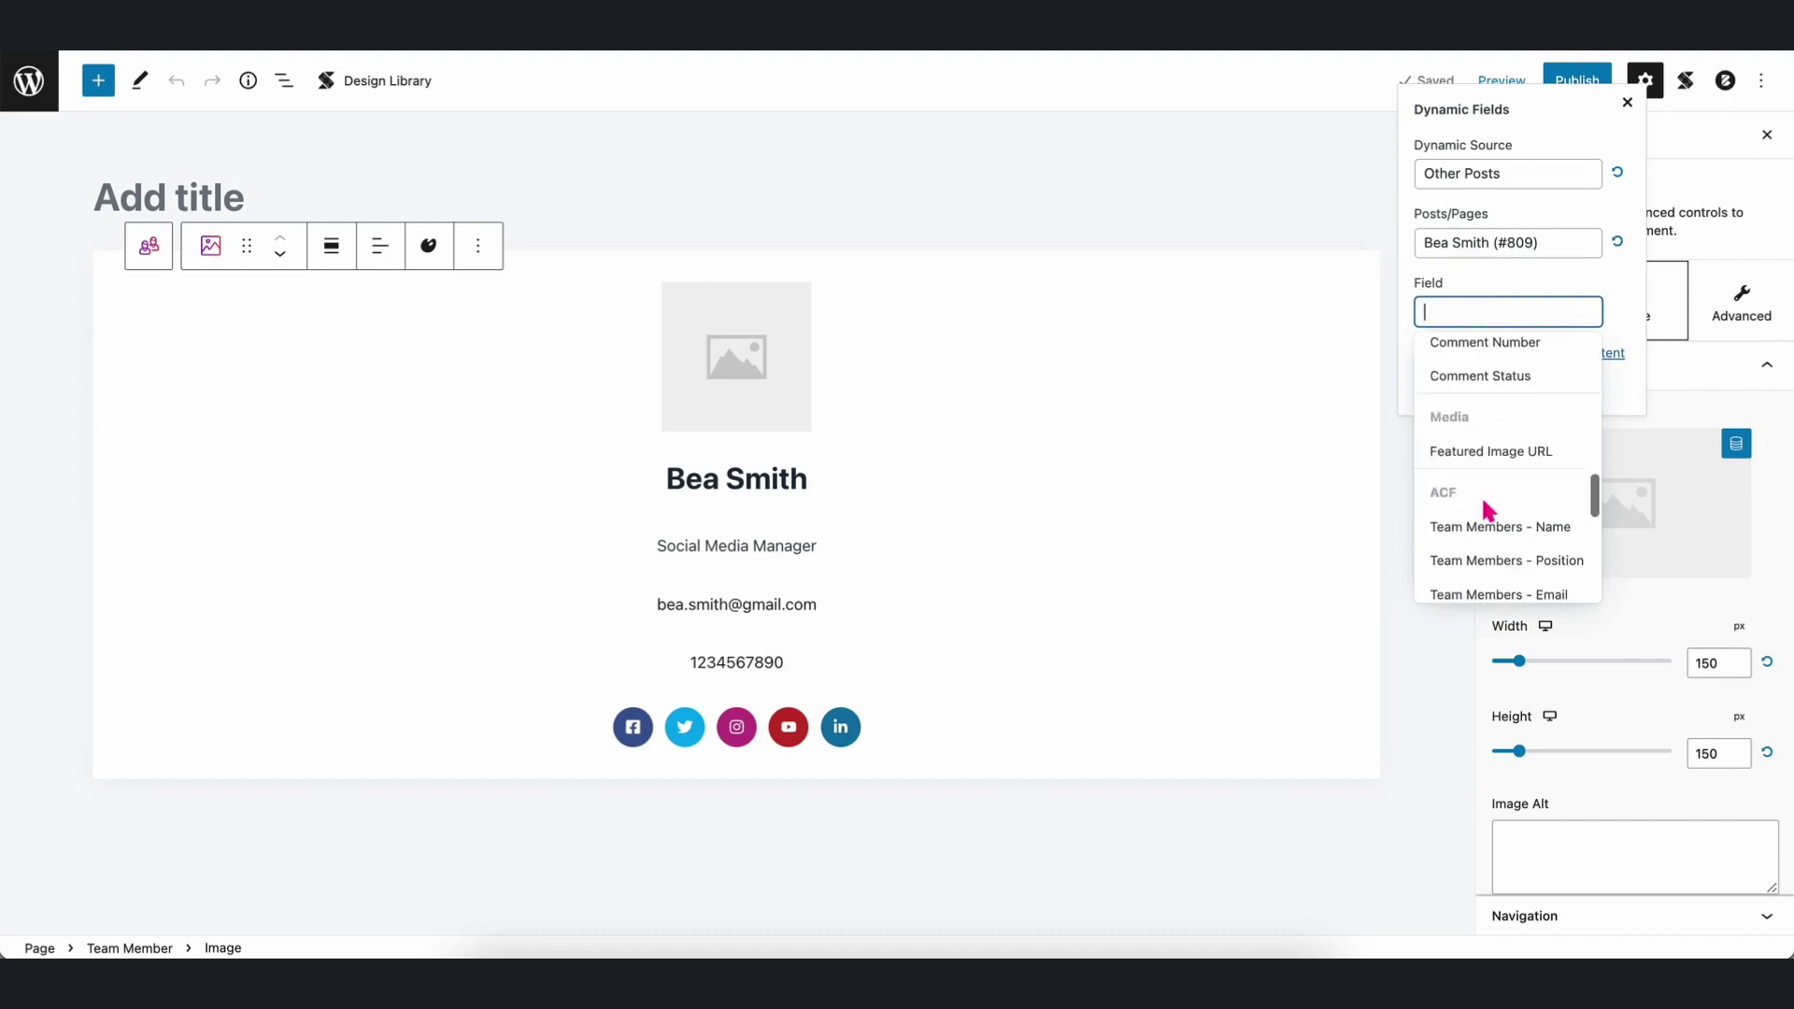
click(1482, 540)
click(1439, 396)
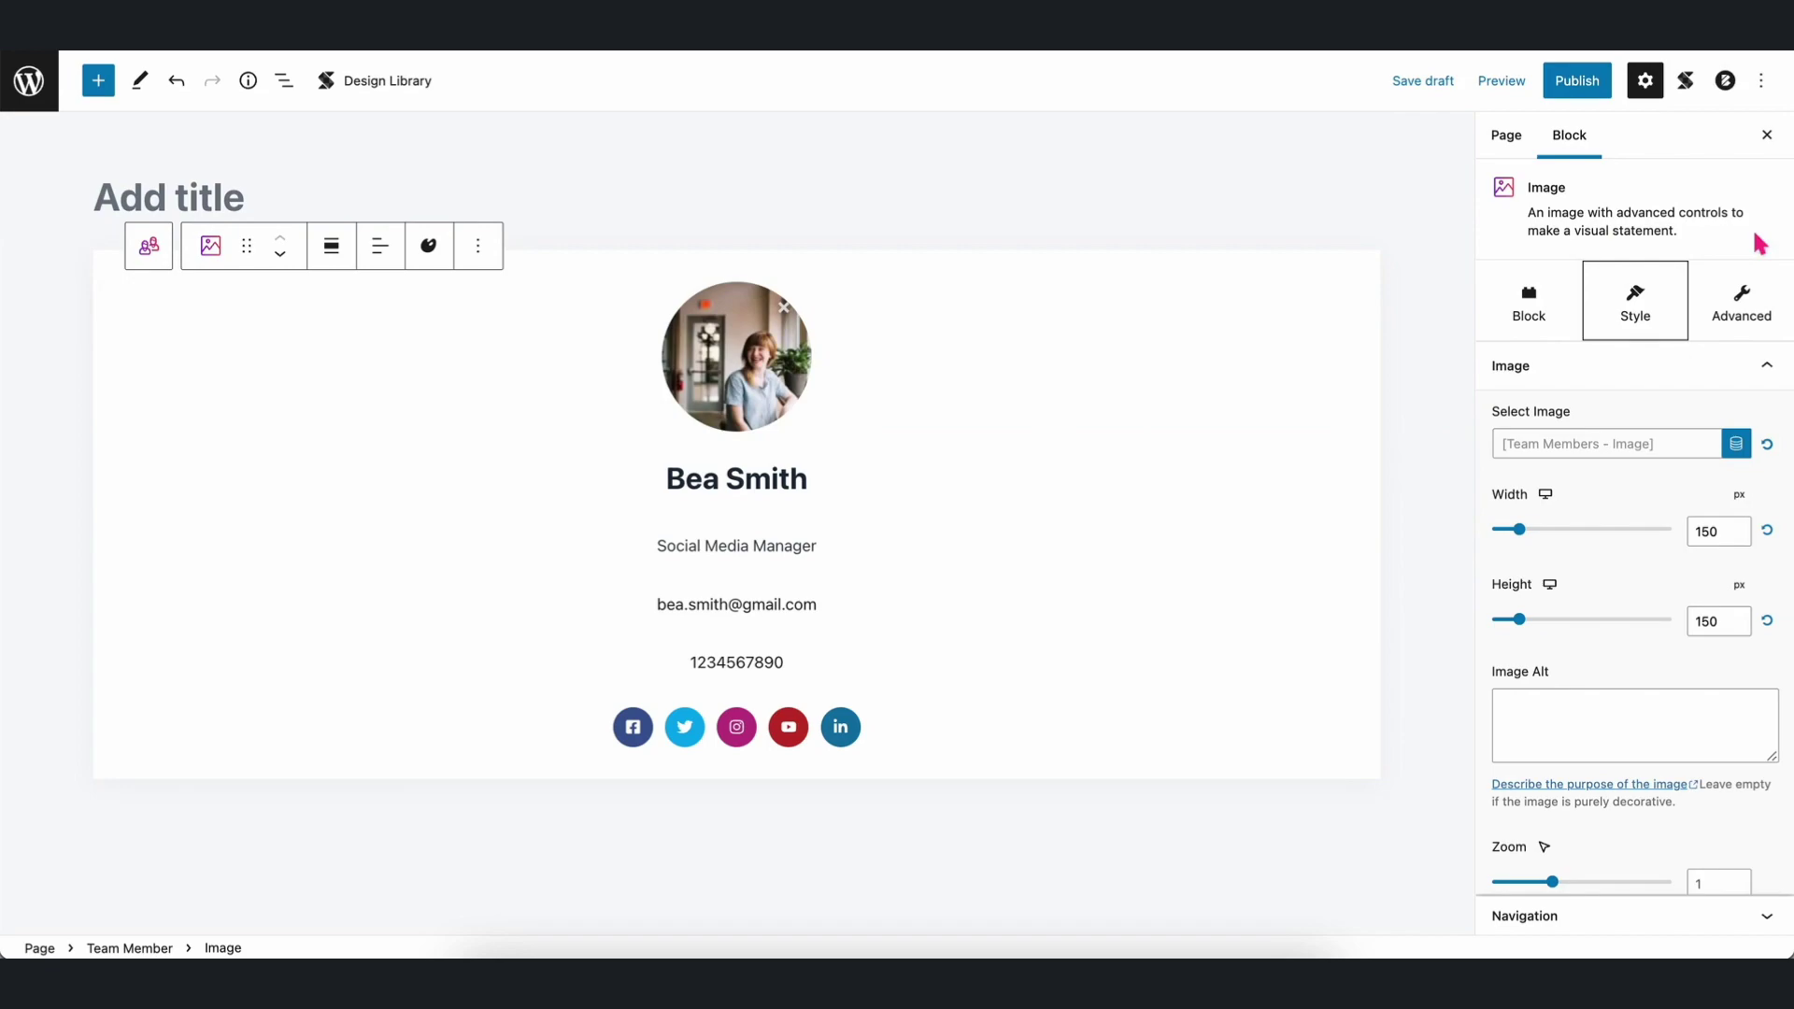
Preview the page in a new tab.
click(1767, 135)
click(1501, 80)
click(1365, 267)
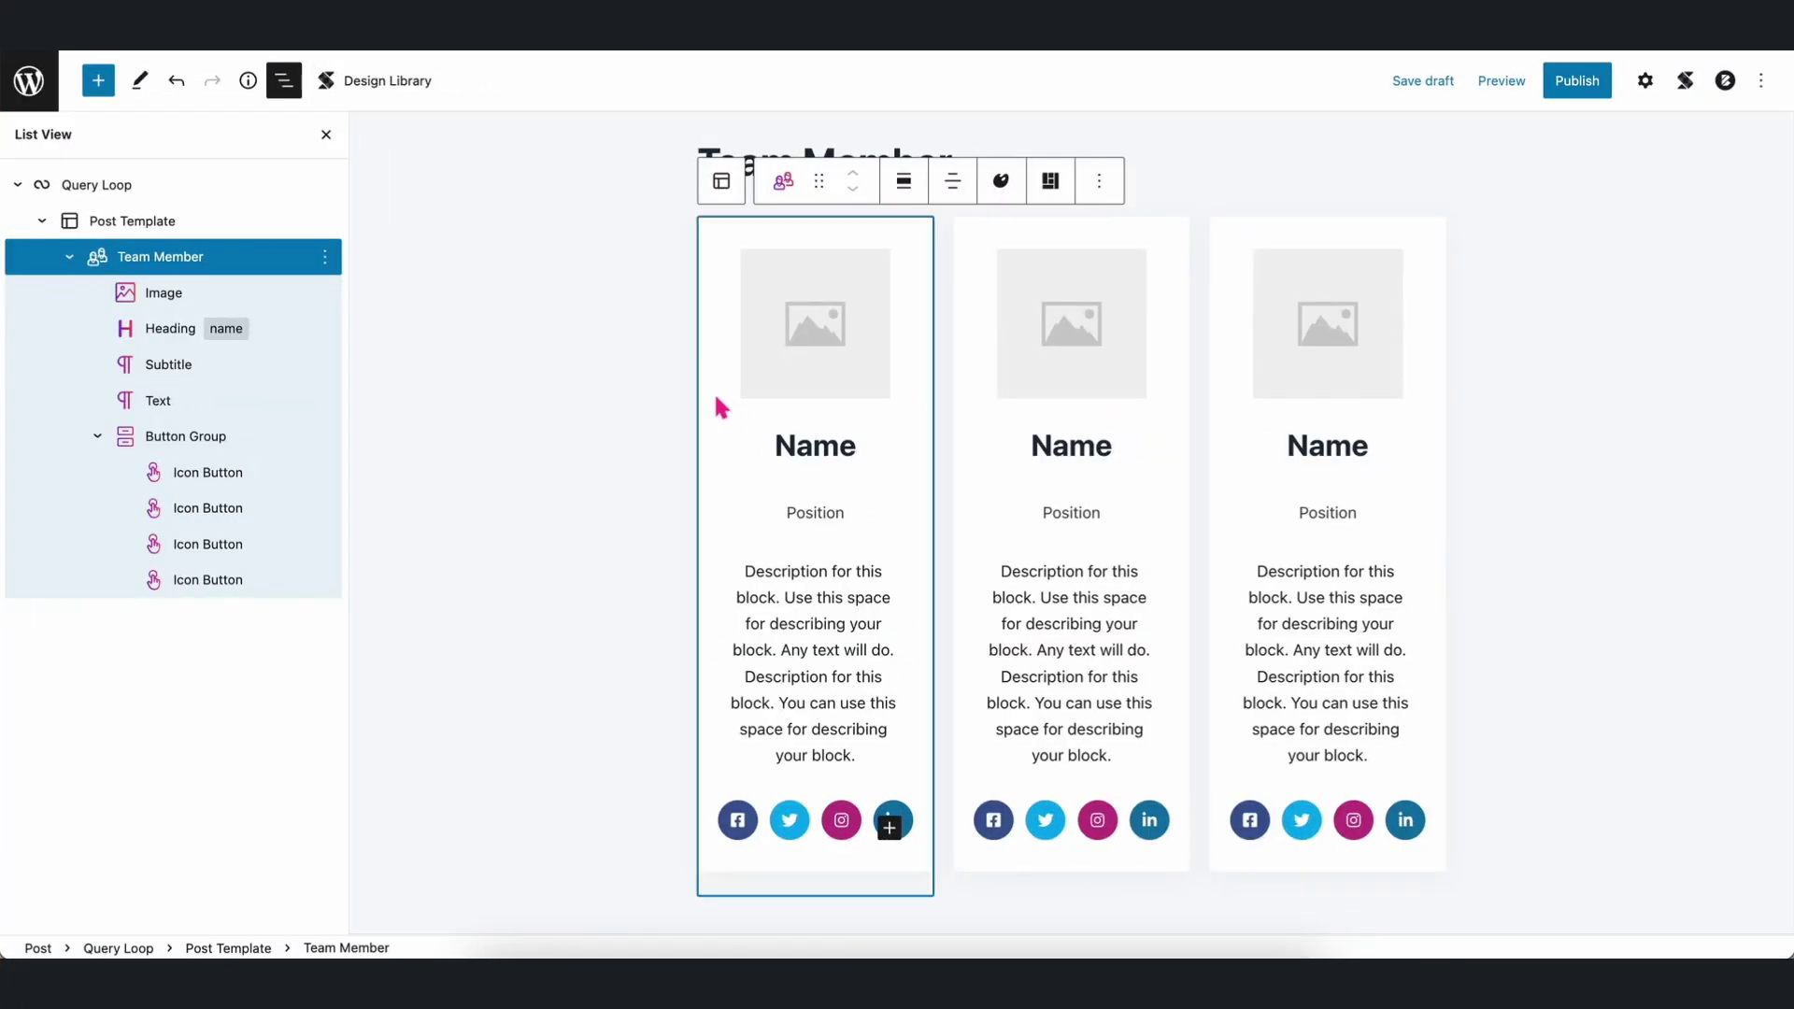
Scroll down to the Query Loop's three placeholder Team Member cards.
scroll(716, 400, down, 1)
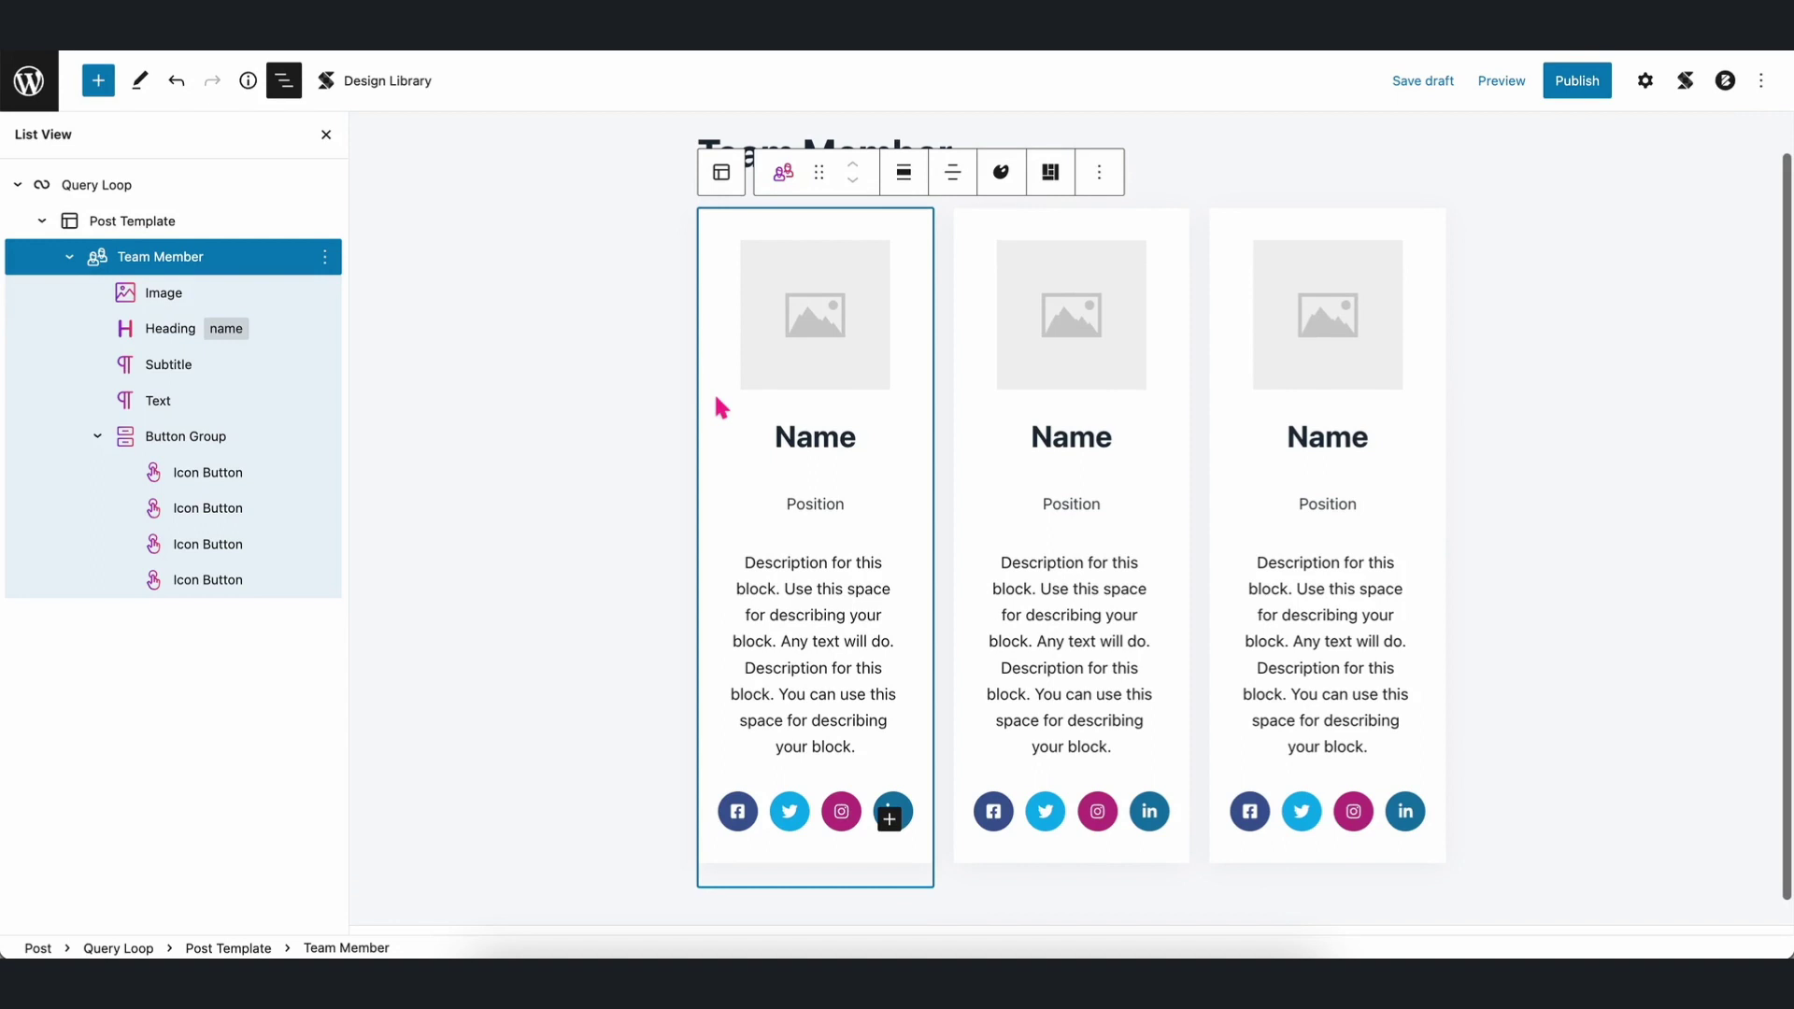
Bind the card's Name heading to the Team Members - Name field.
double_click(786, 437)
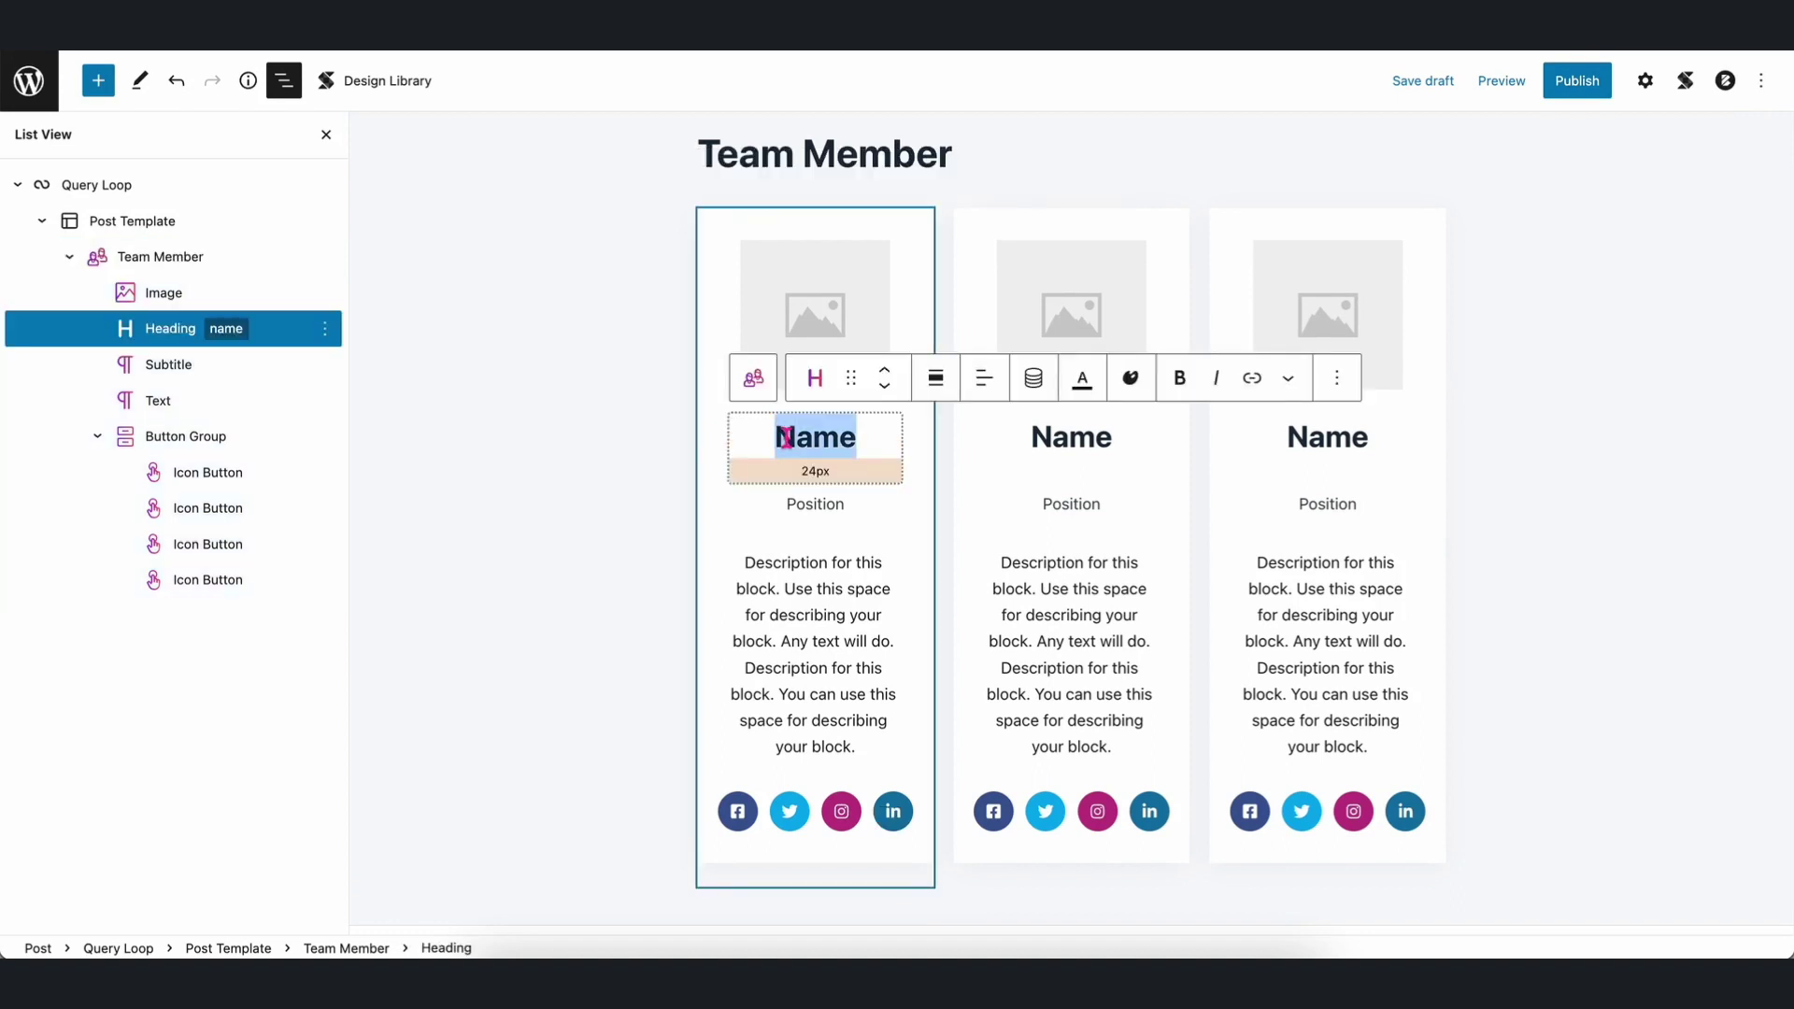
click(1030, 380)
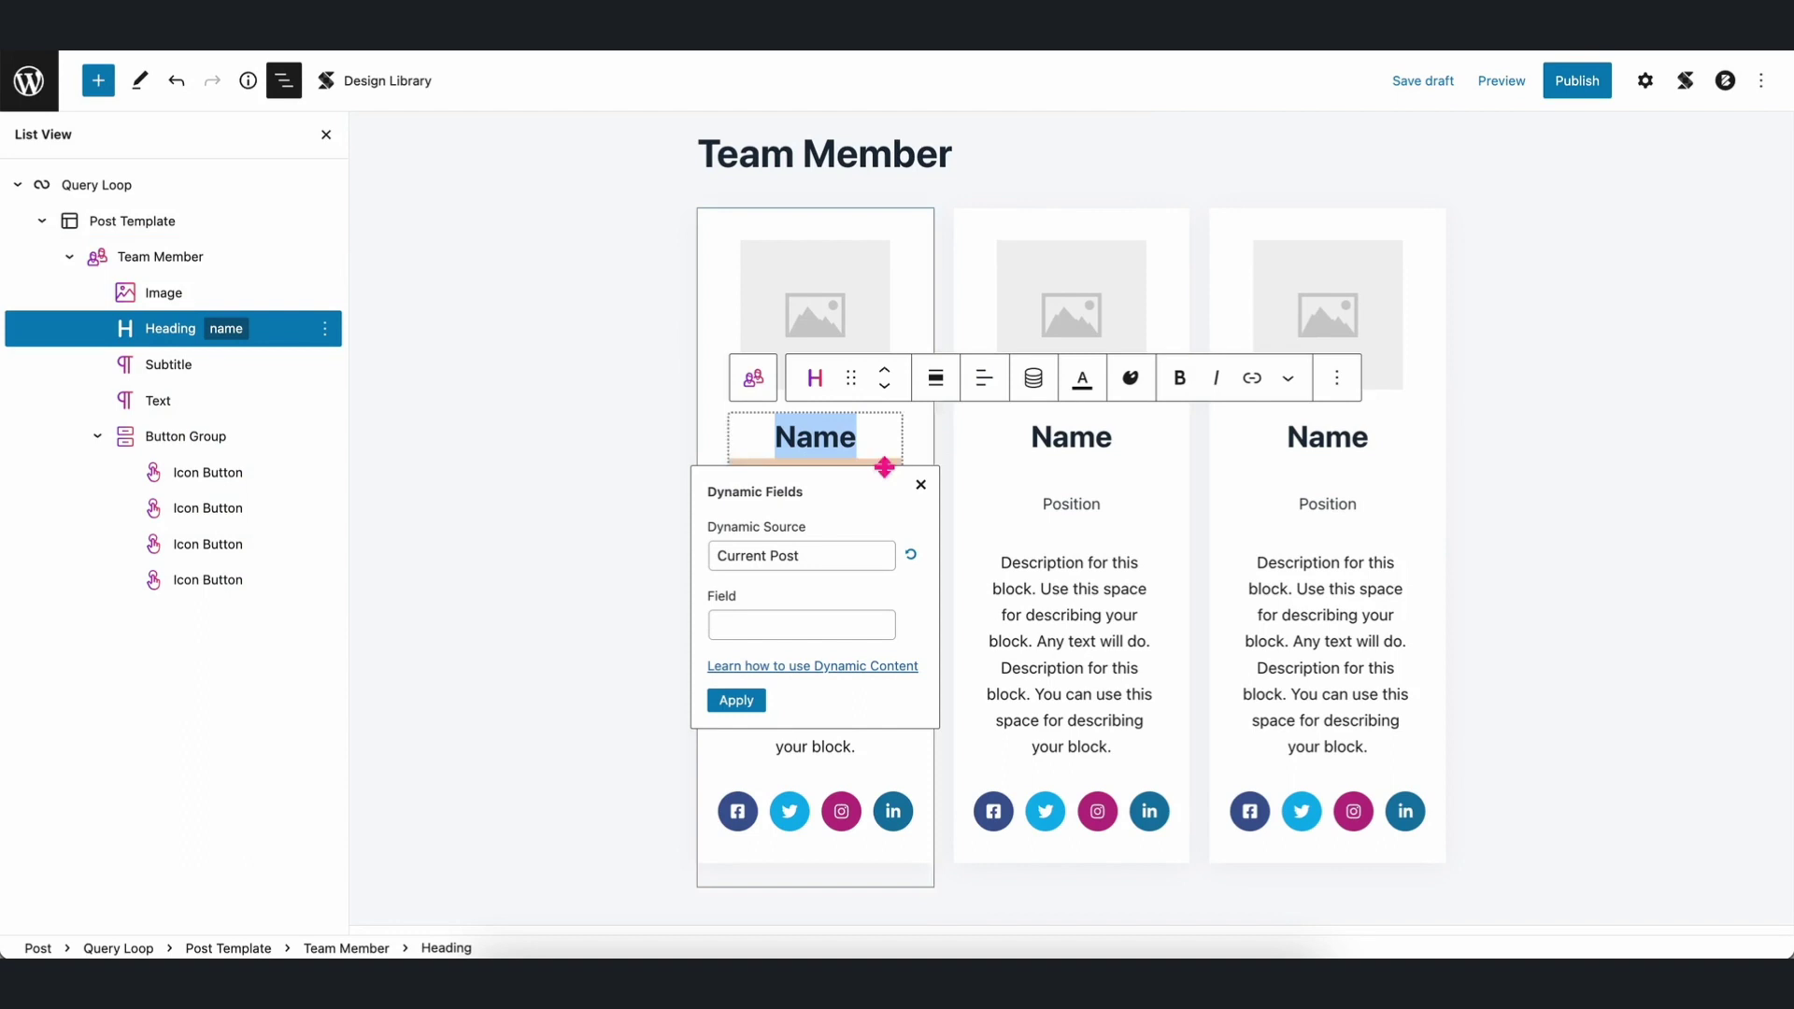
click(806, 625)
text(team)
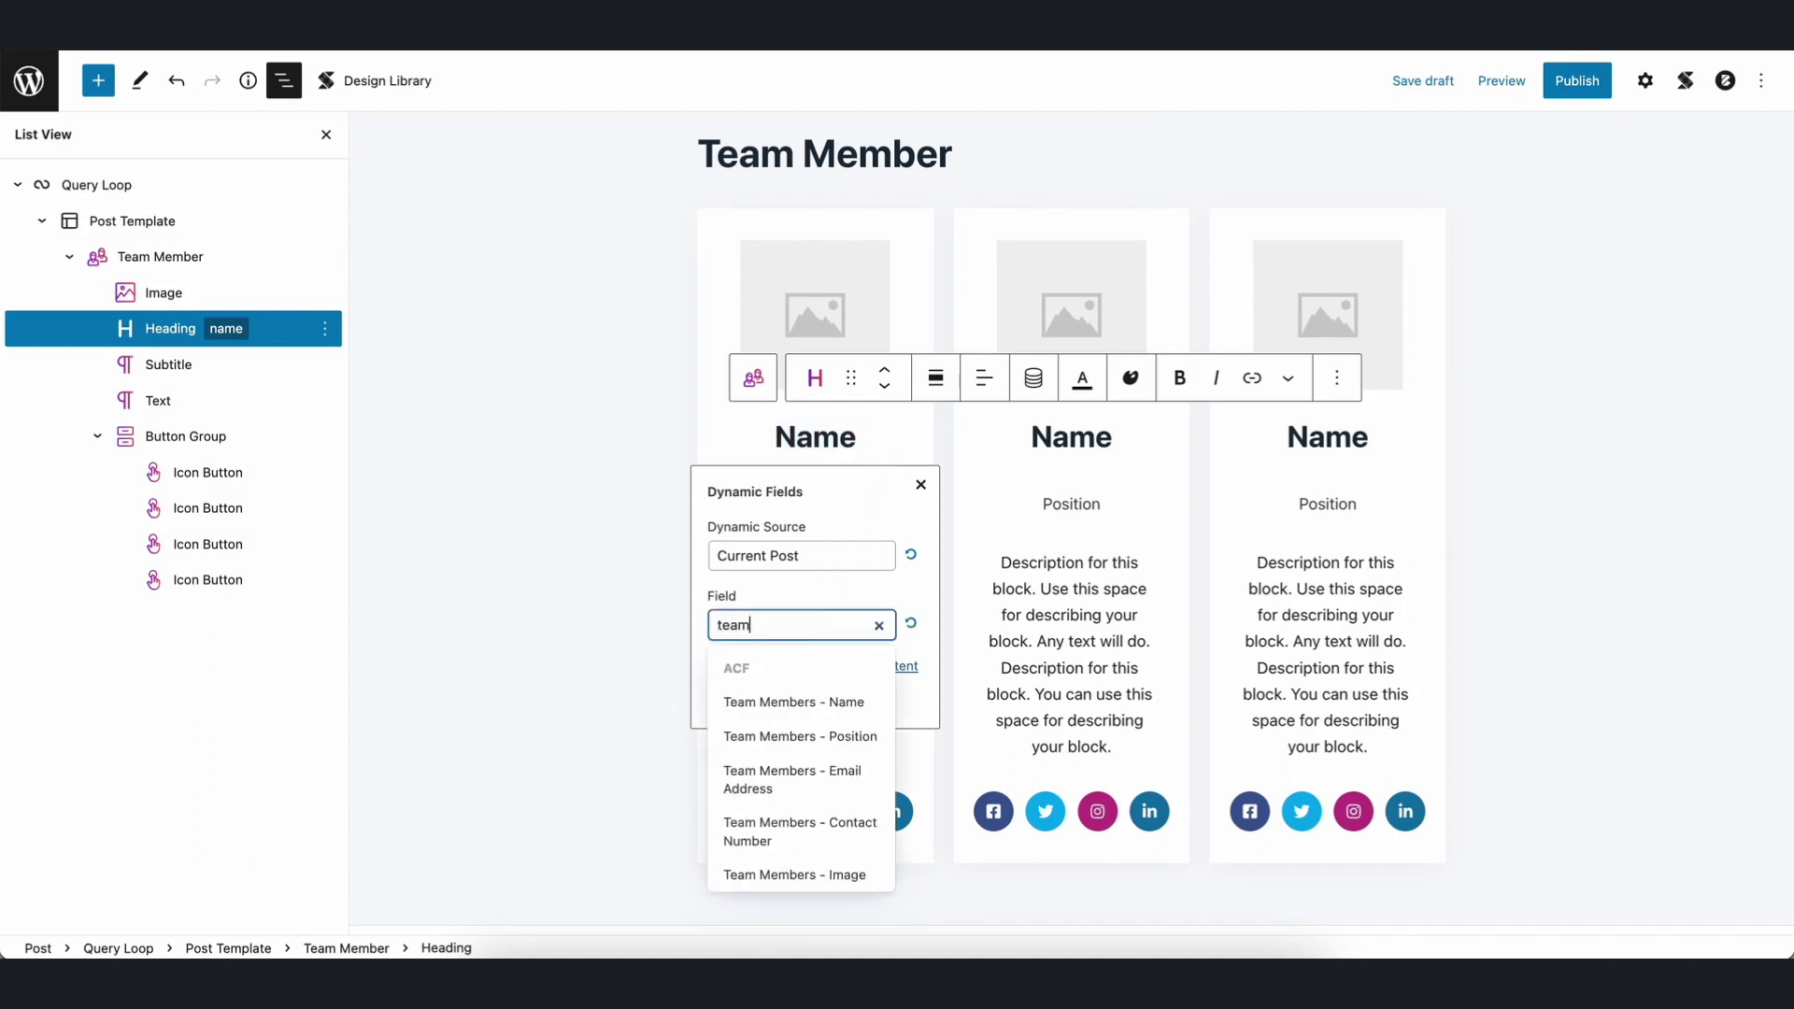
click(806, 702)
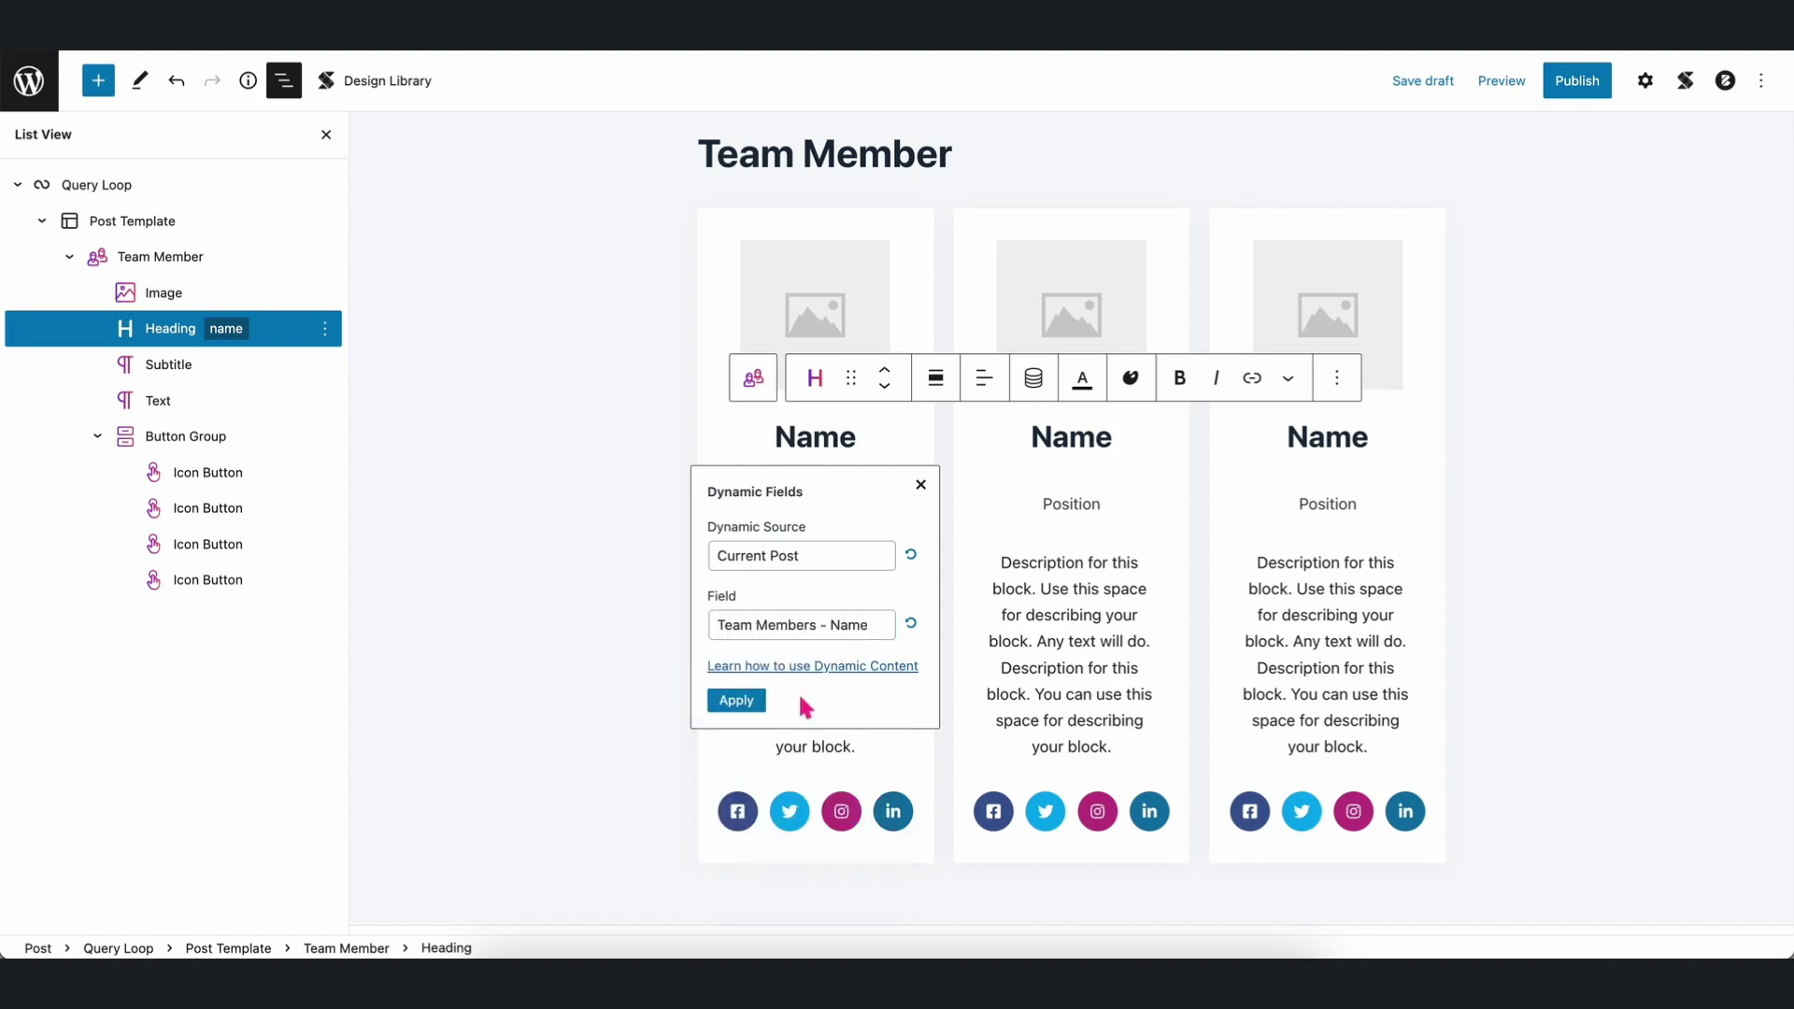
click(740, 699)
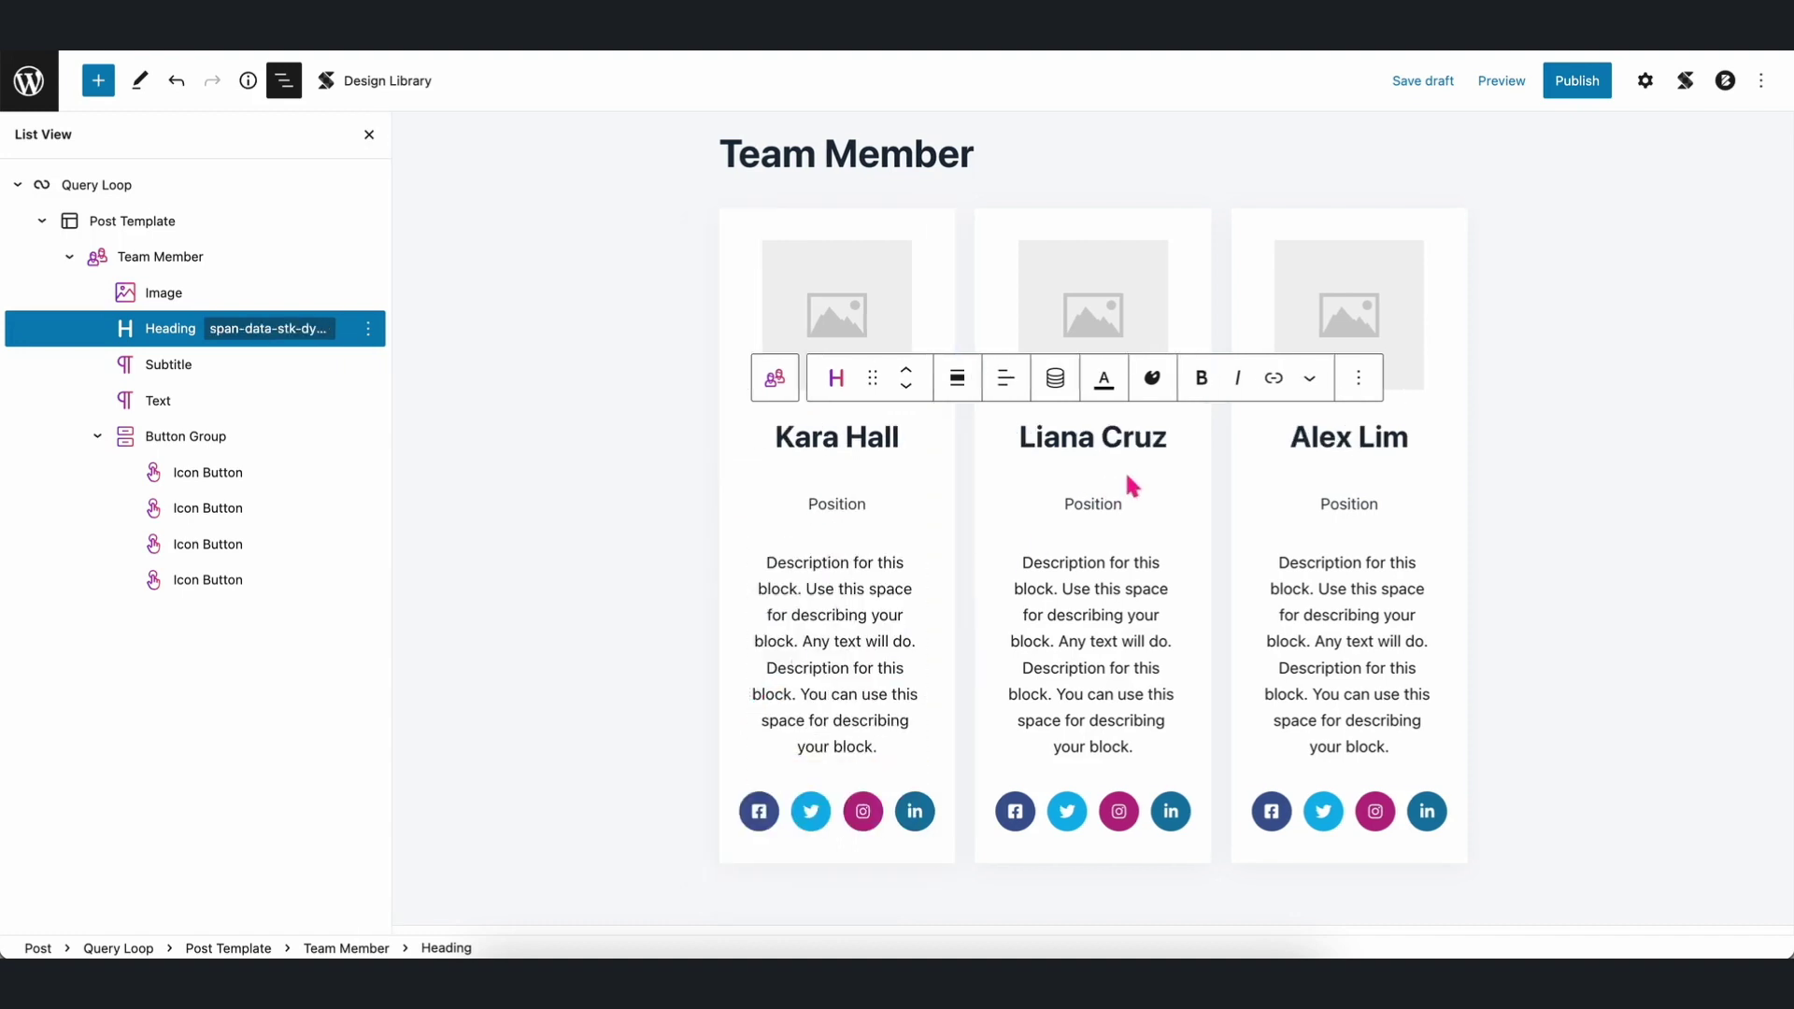
Bind the Position subtitle to the Team Members - Position field.
click(843, 512)
double_click(841, 509)
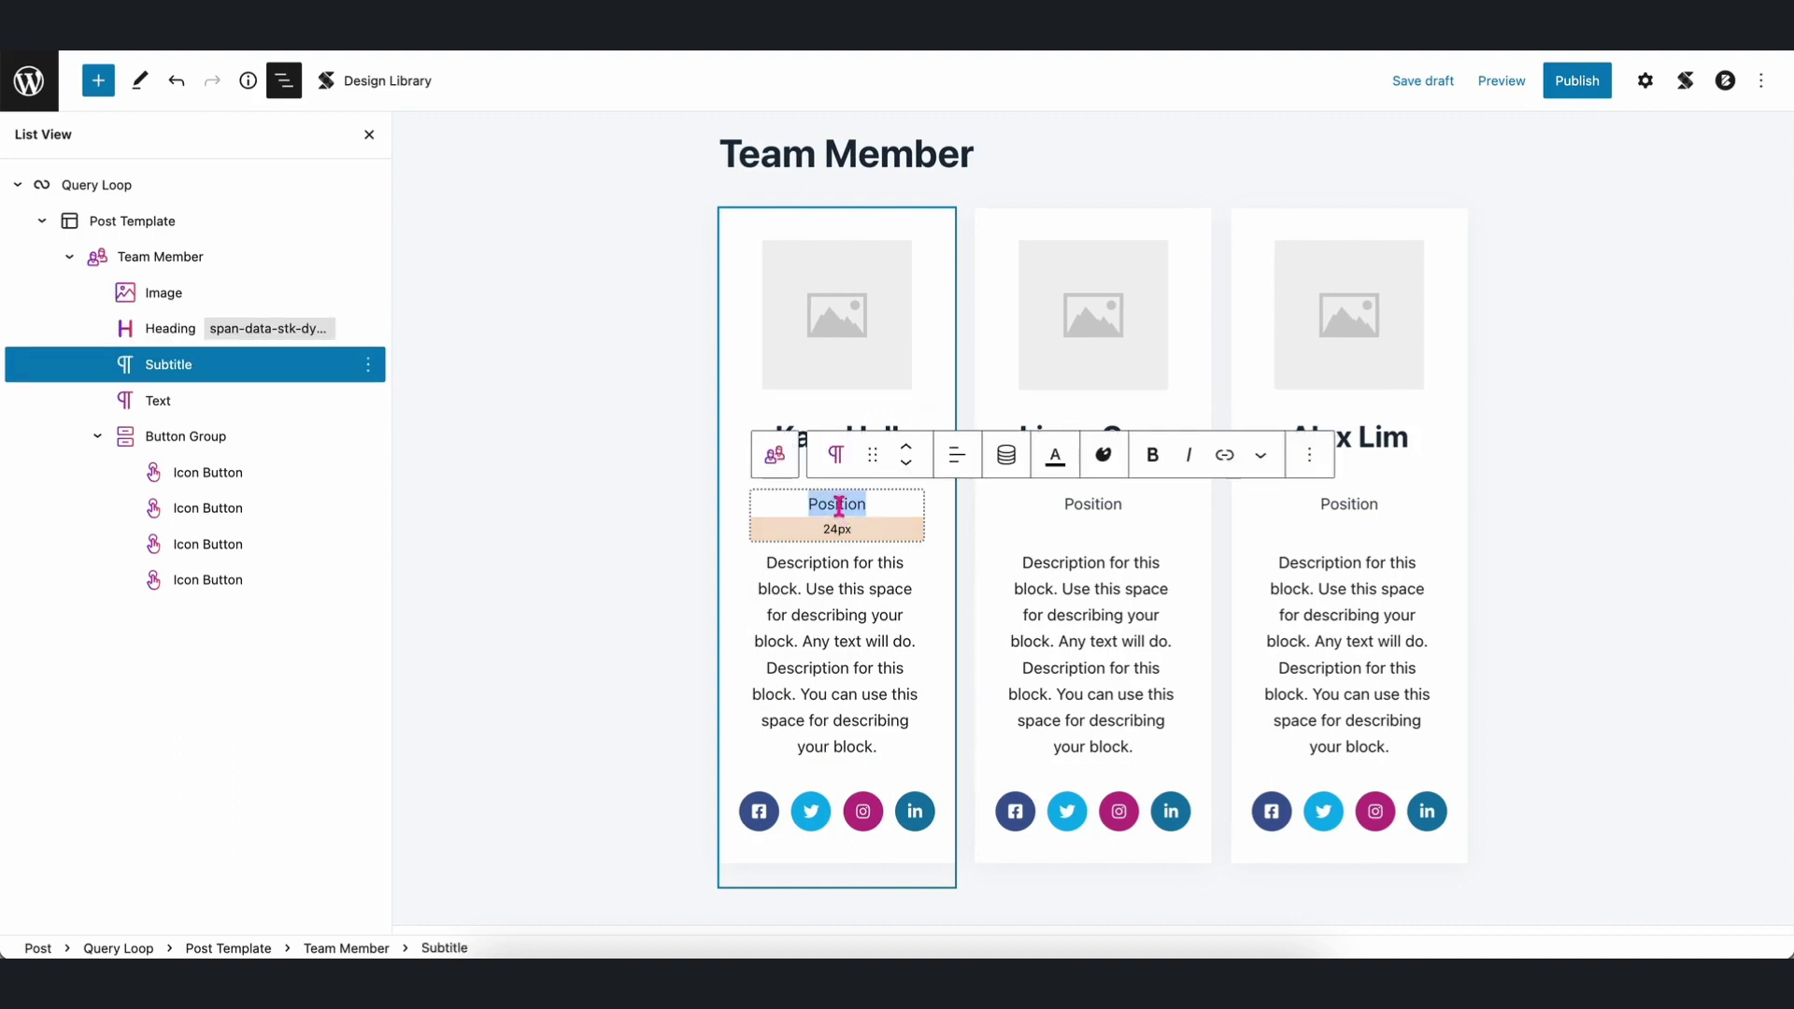
click(1007, 458)
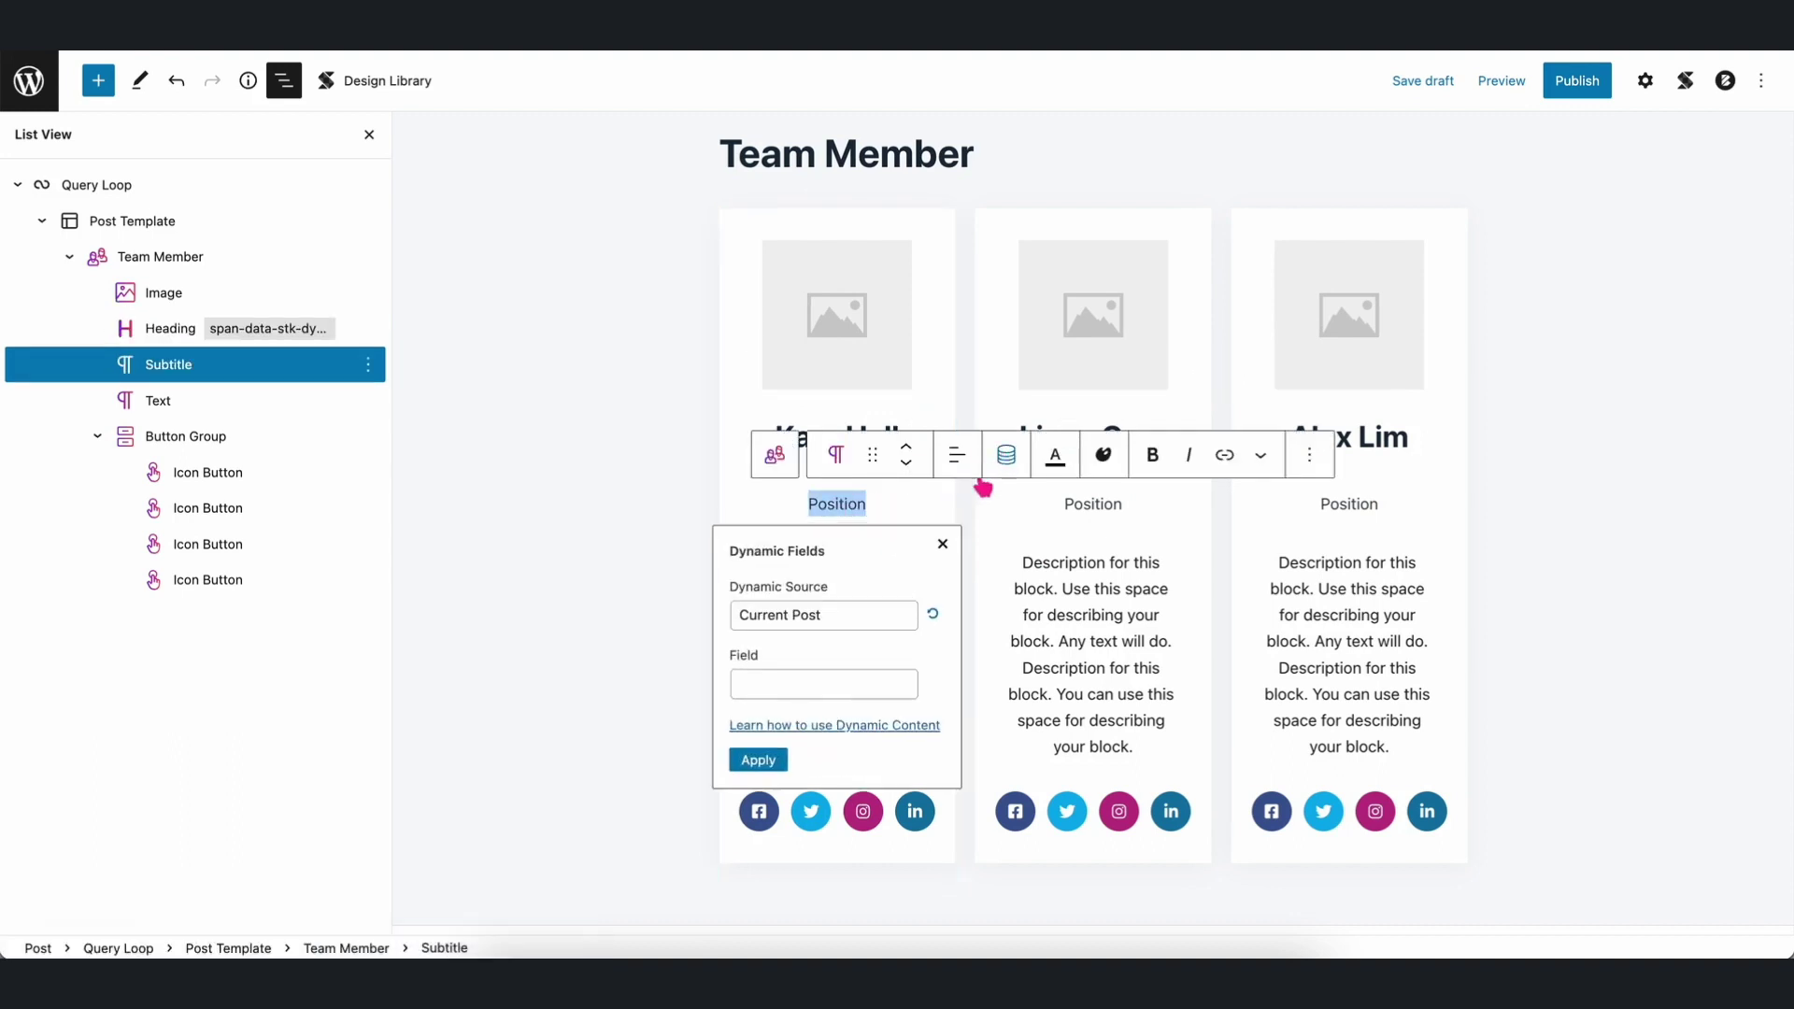
click(822, 683)
text(team)
click(794, 797)
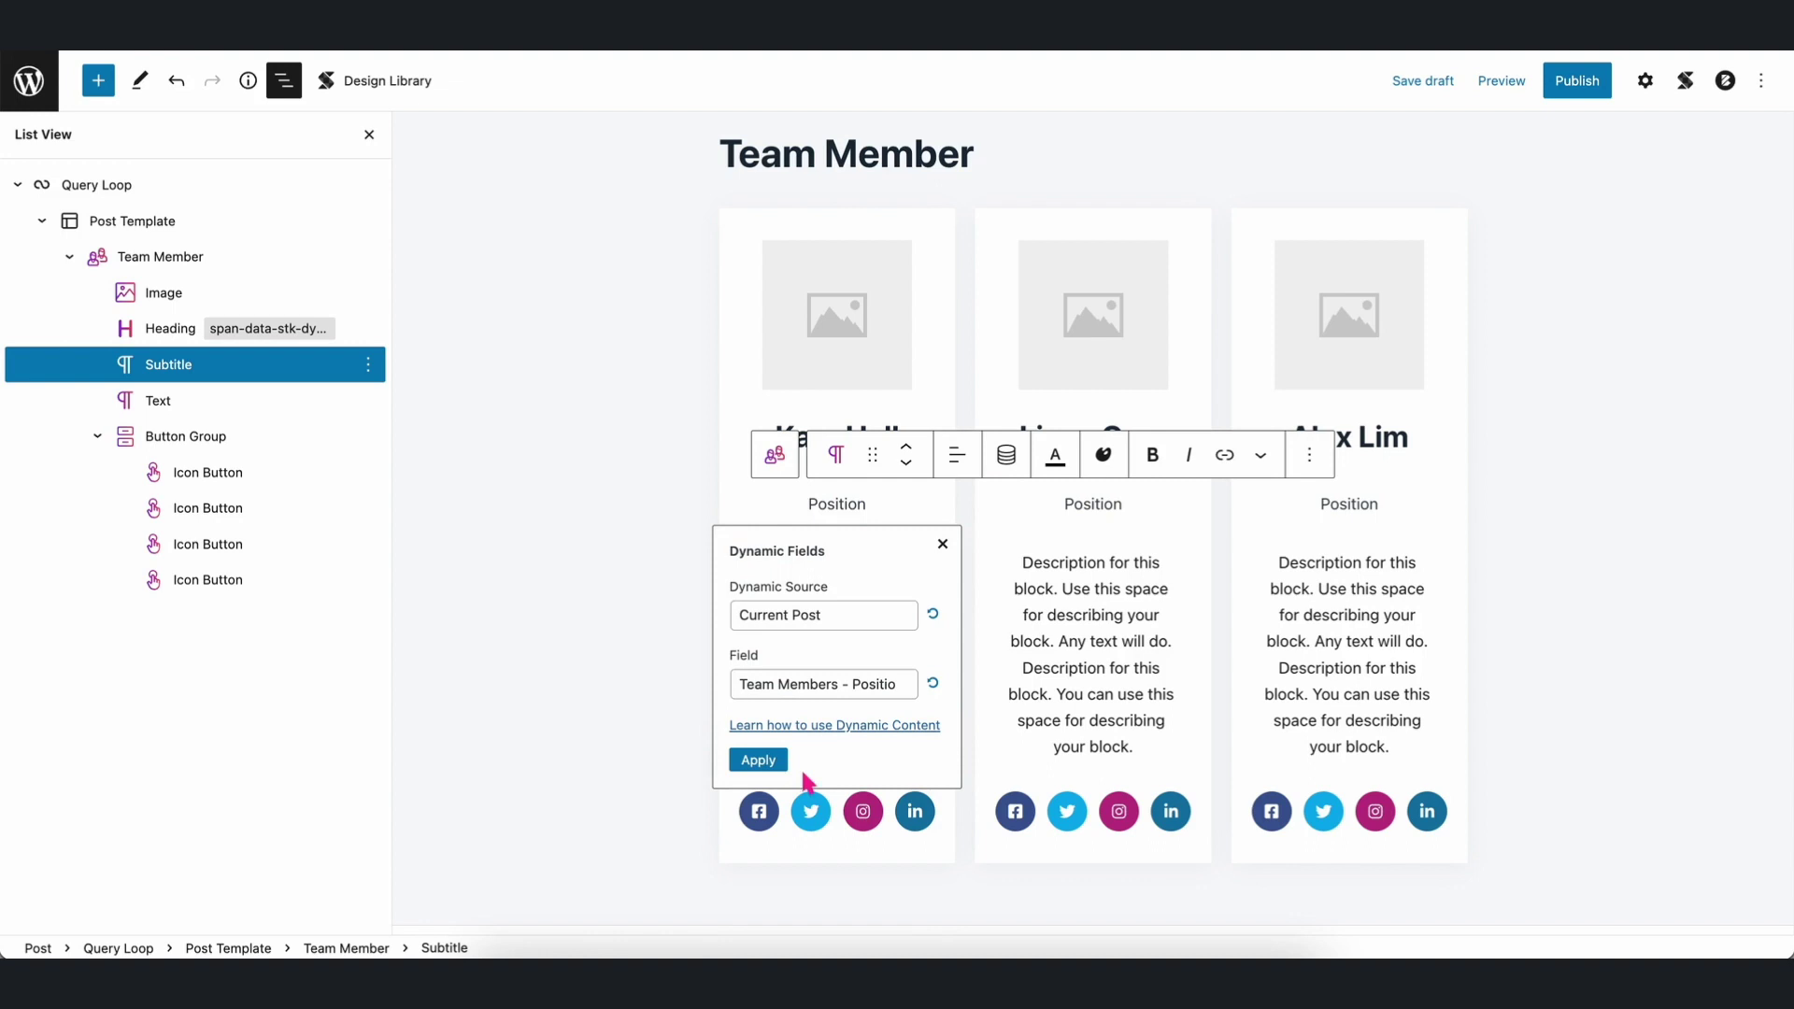
click(759, 761)
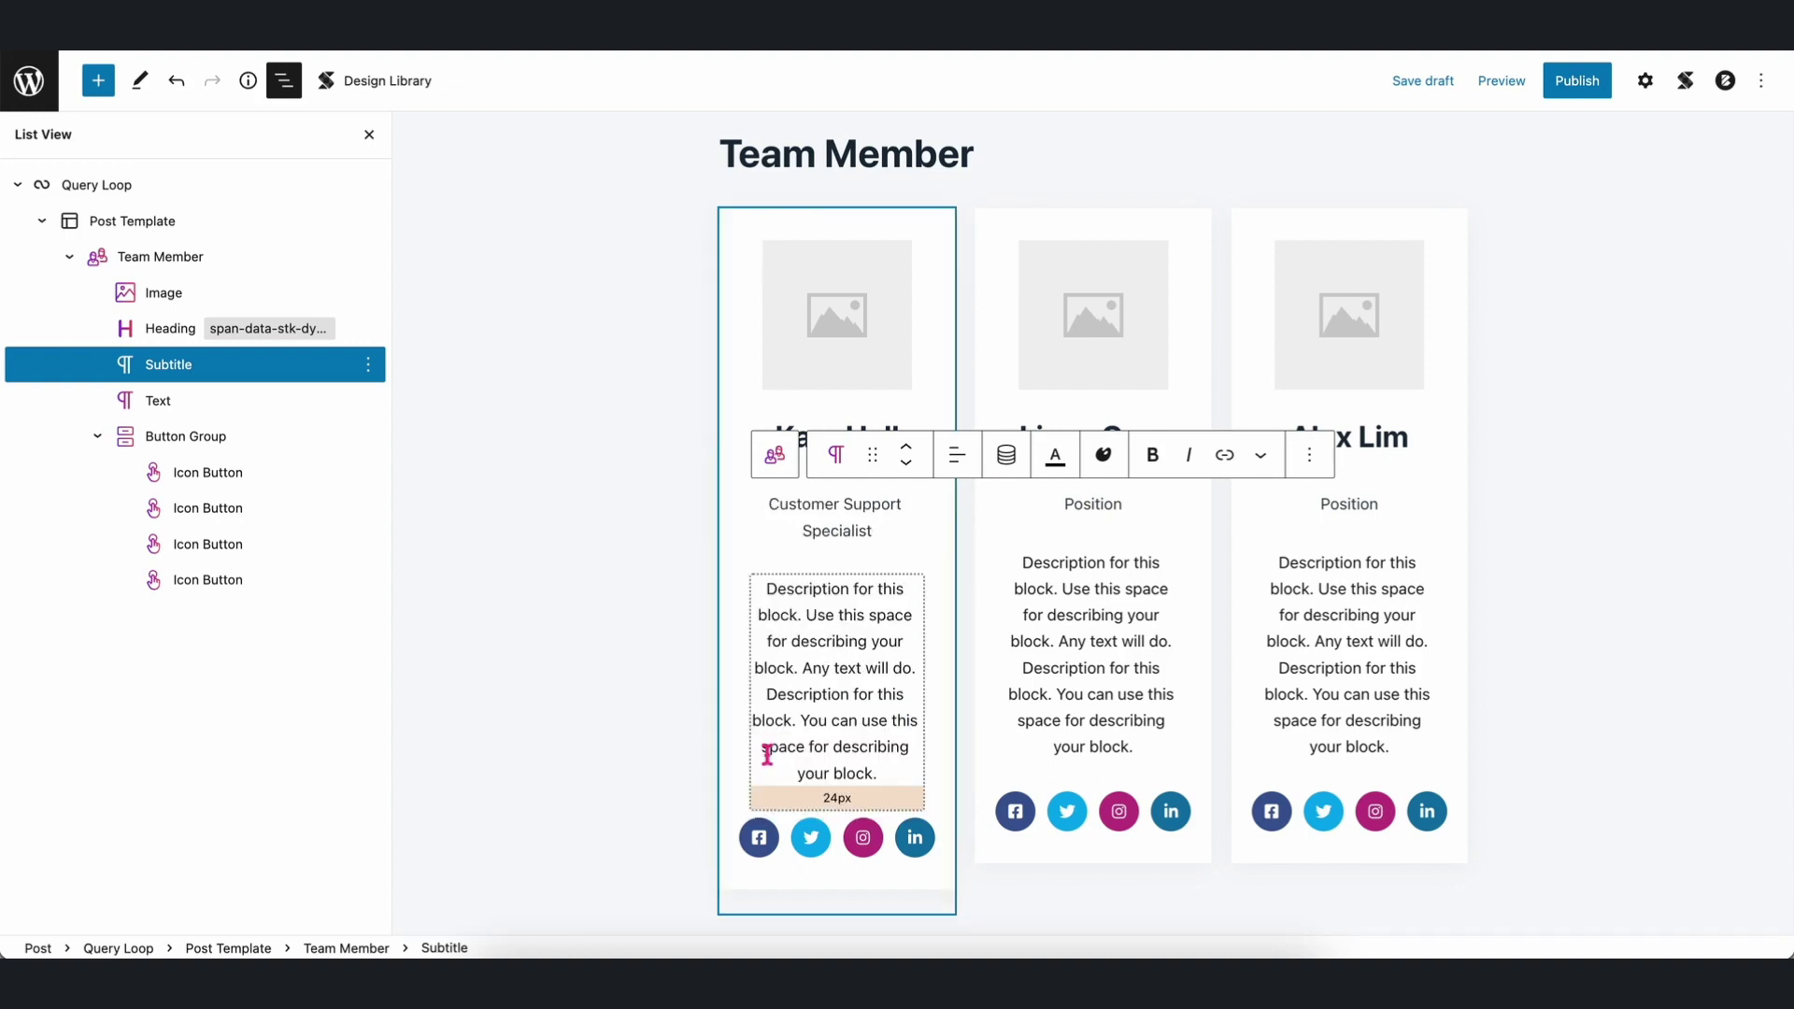
Replace the description text with the Team Members - Email Address field.
triple_click(847, 643)
click(1006, 542)
click(832, 460)
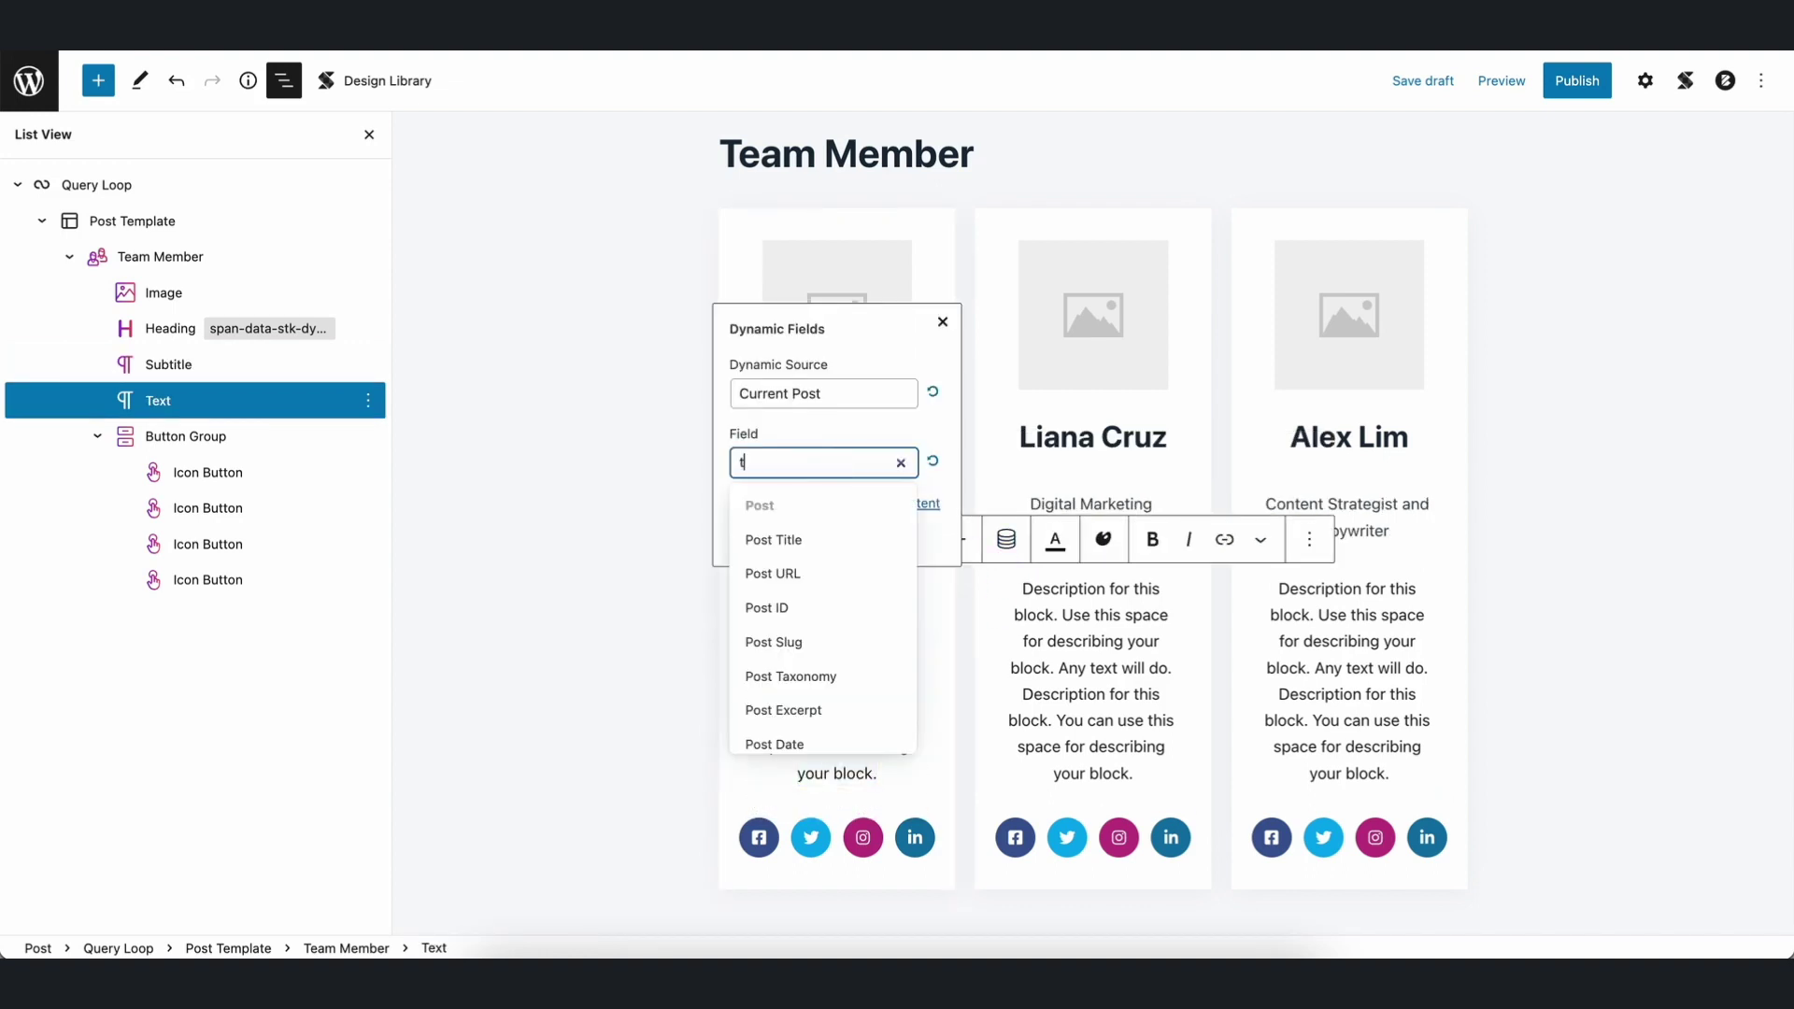
text(team)
click(851, 615)
click(757, 533)
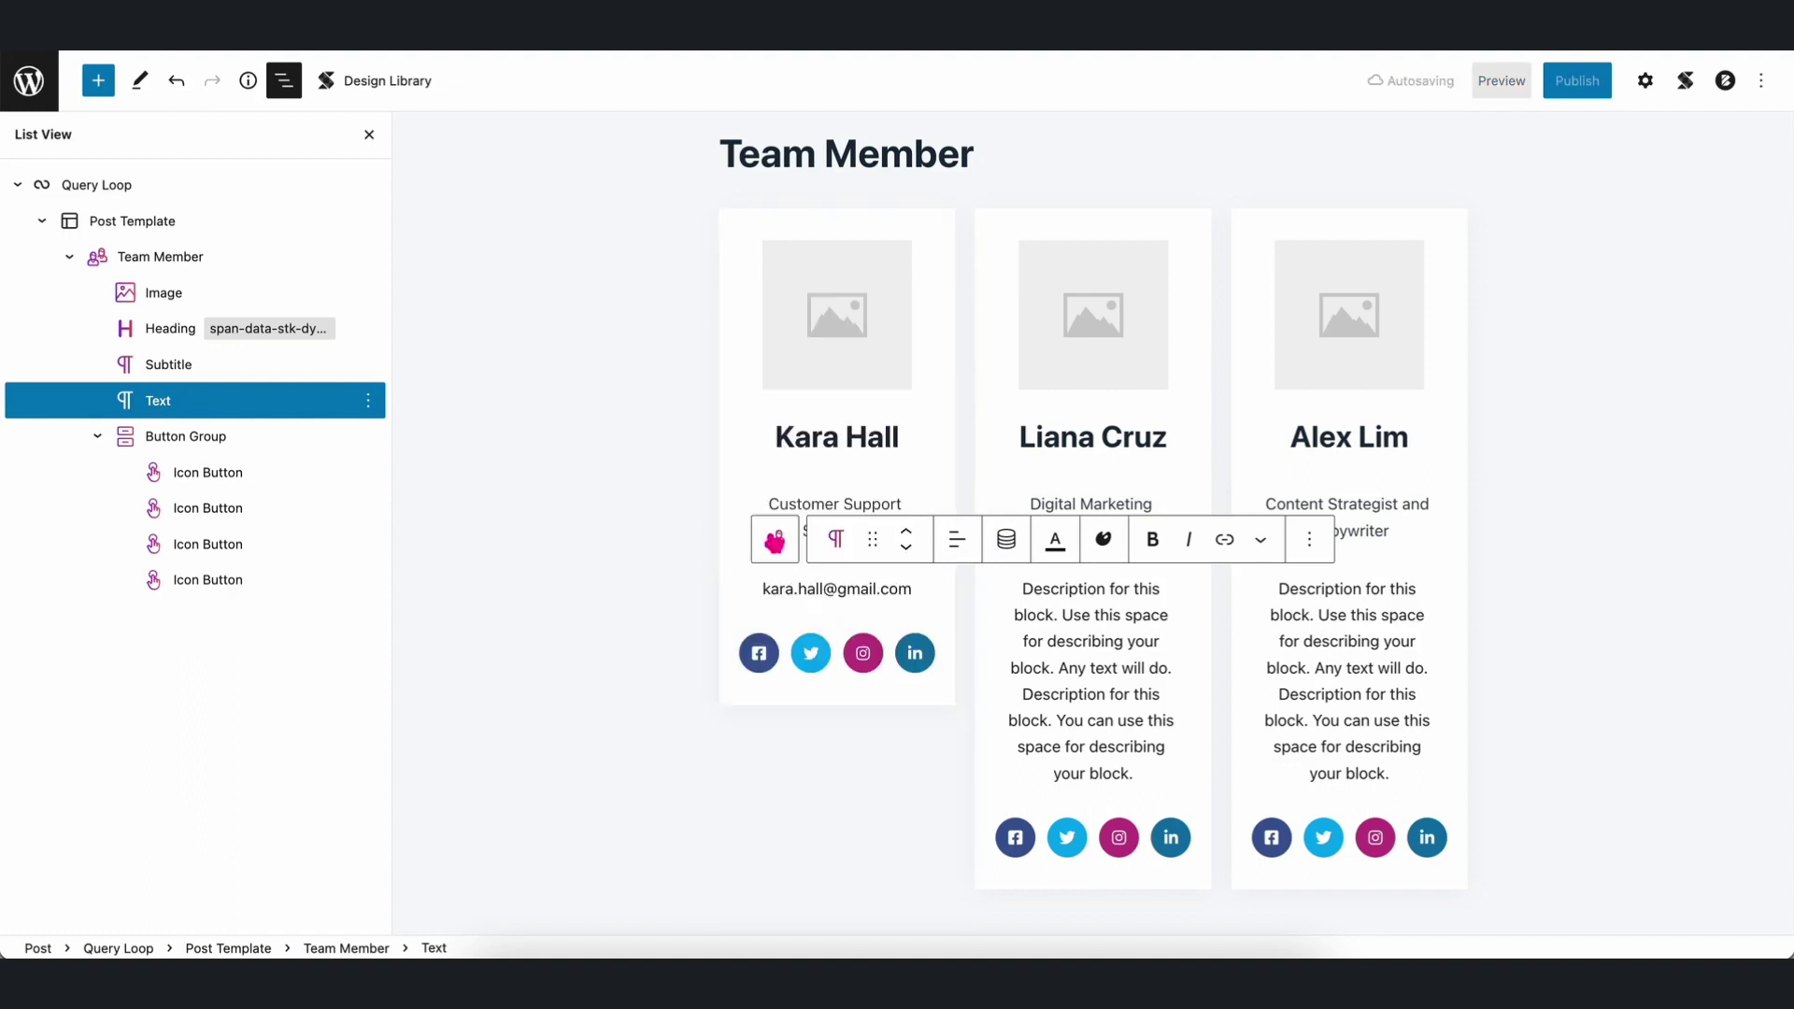
click(369, 134)
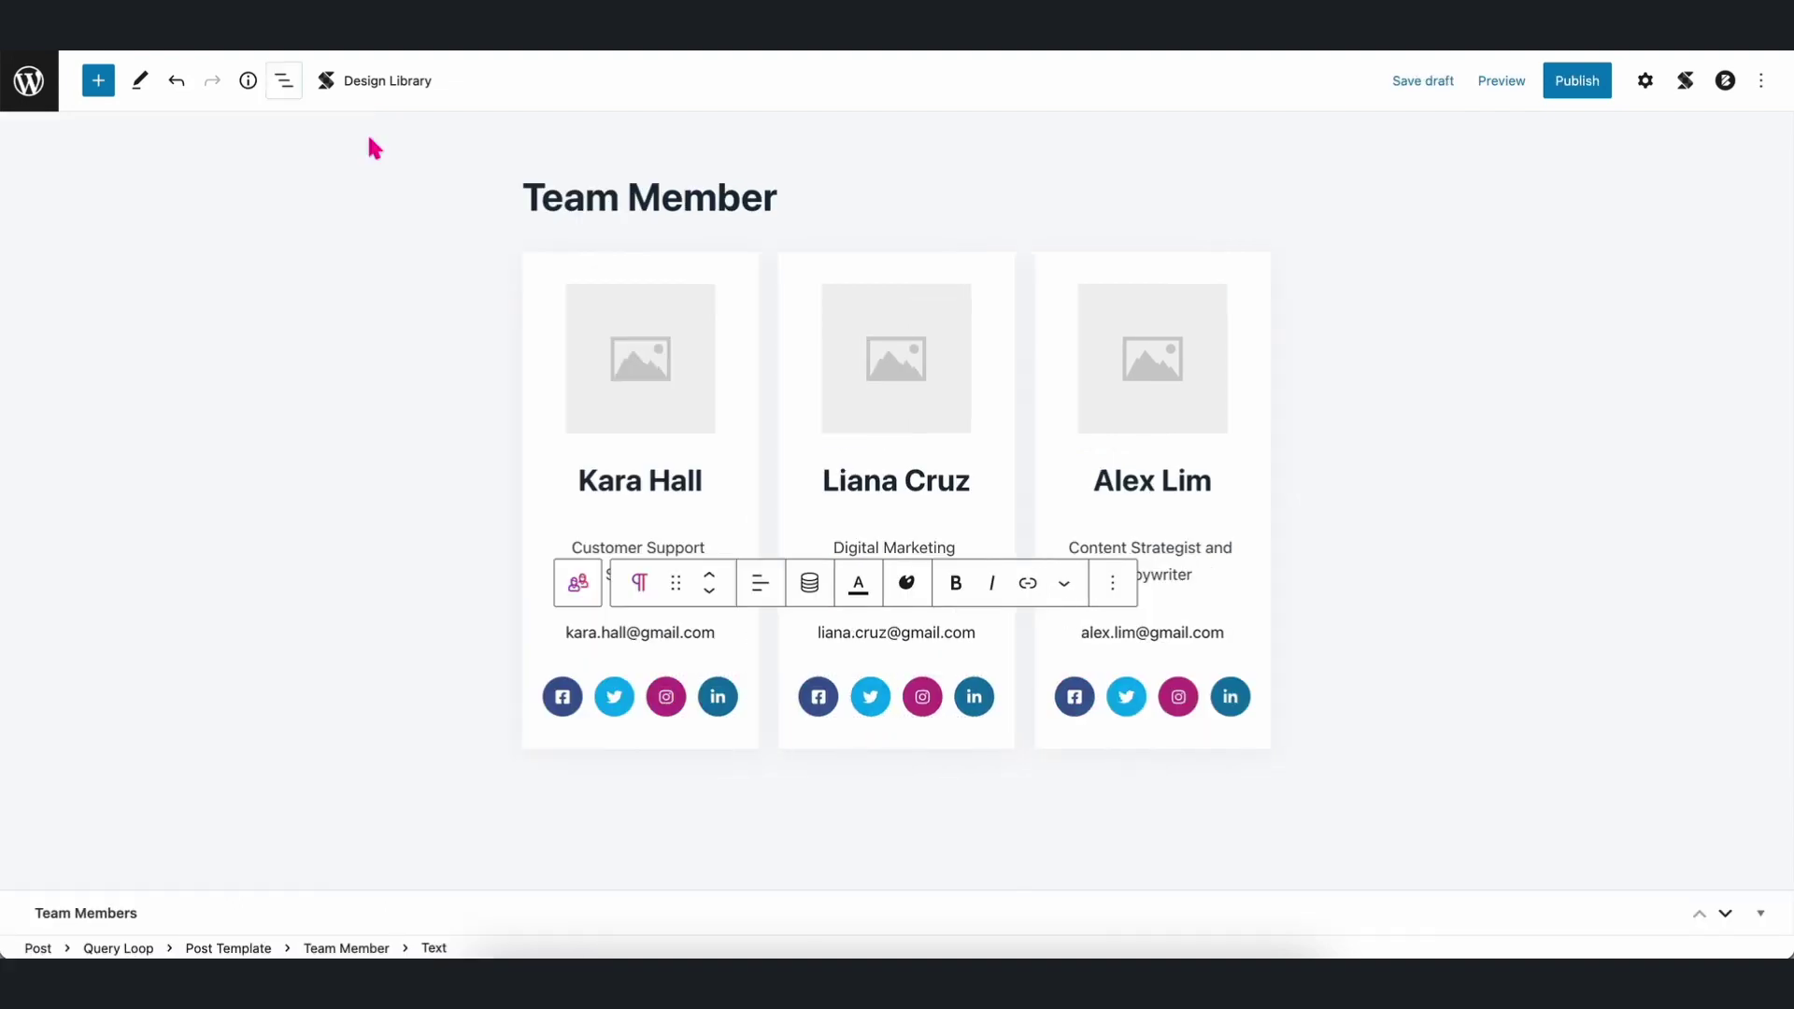
Bind the first card's image to the Team Members - Image field for all cards.
click(1645, 80)
click(525, 451)
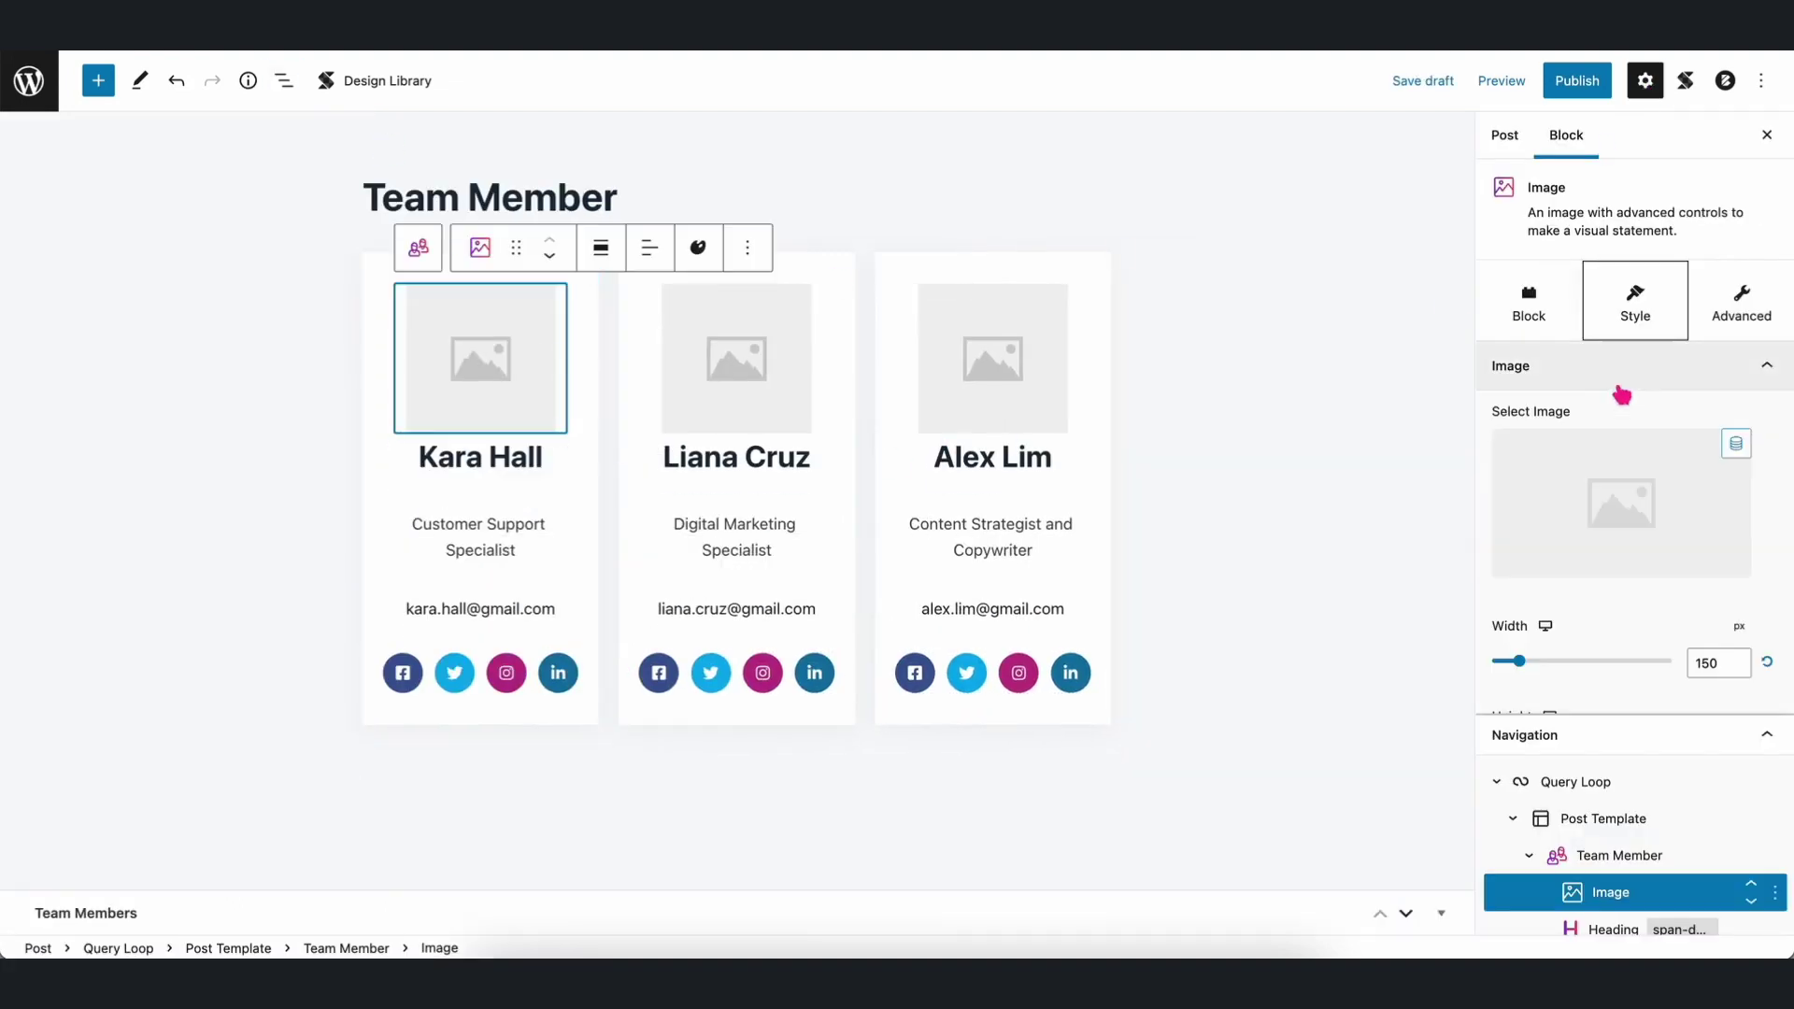
click(1736, 443)
click(1533, 314)
text(team)
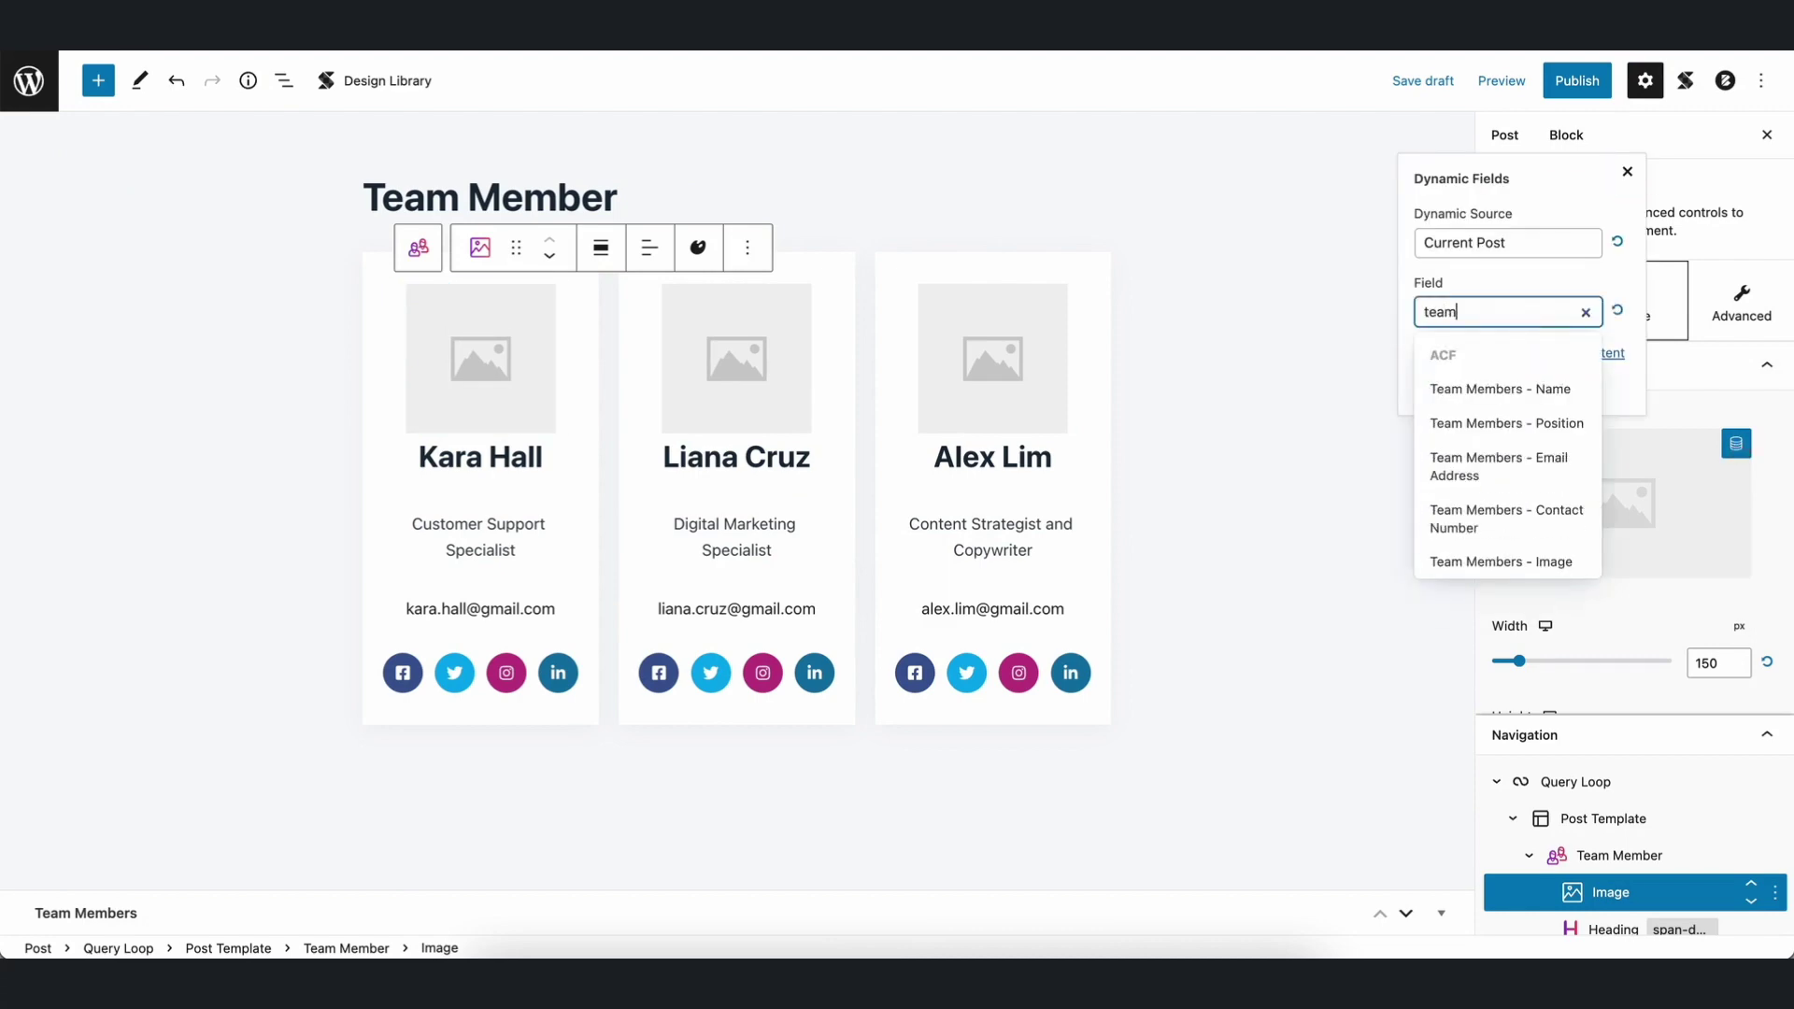
click(1492, 557)
click(1436, 386)
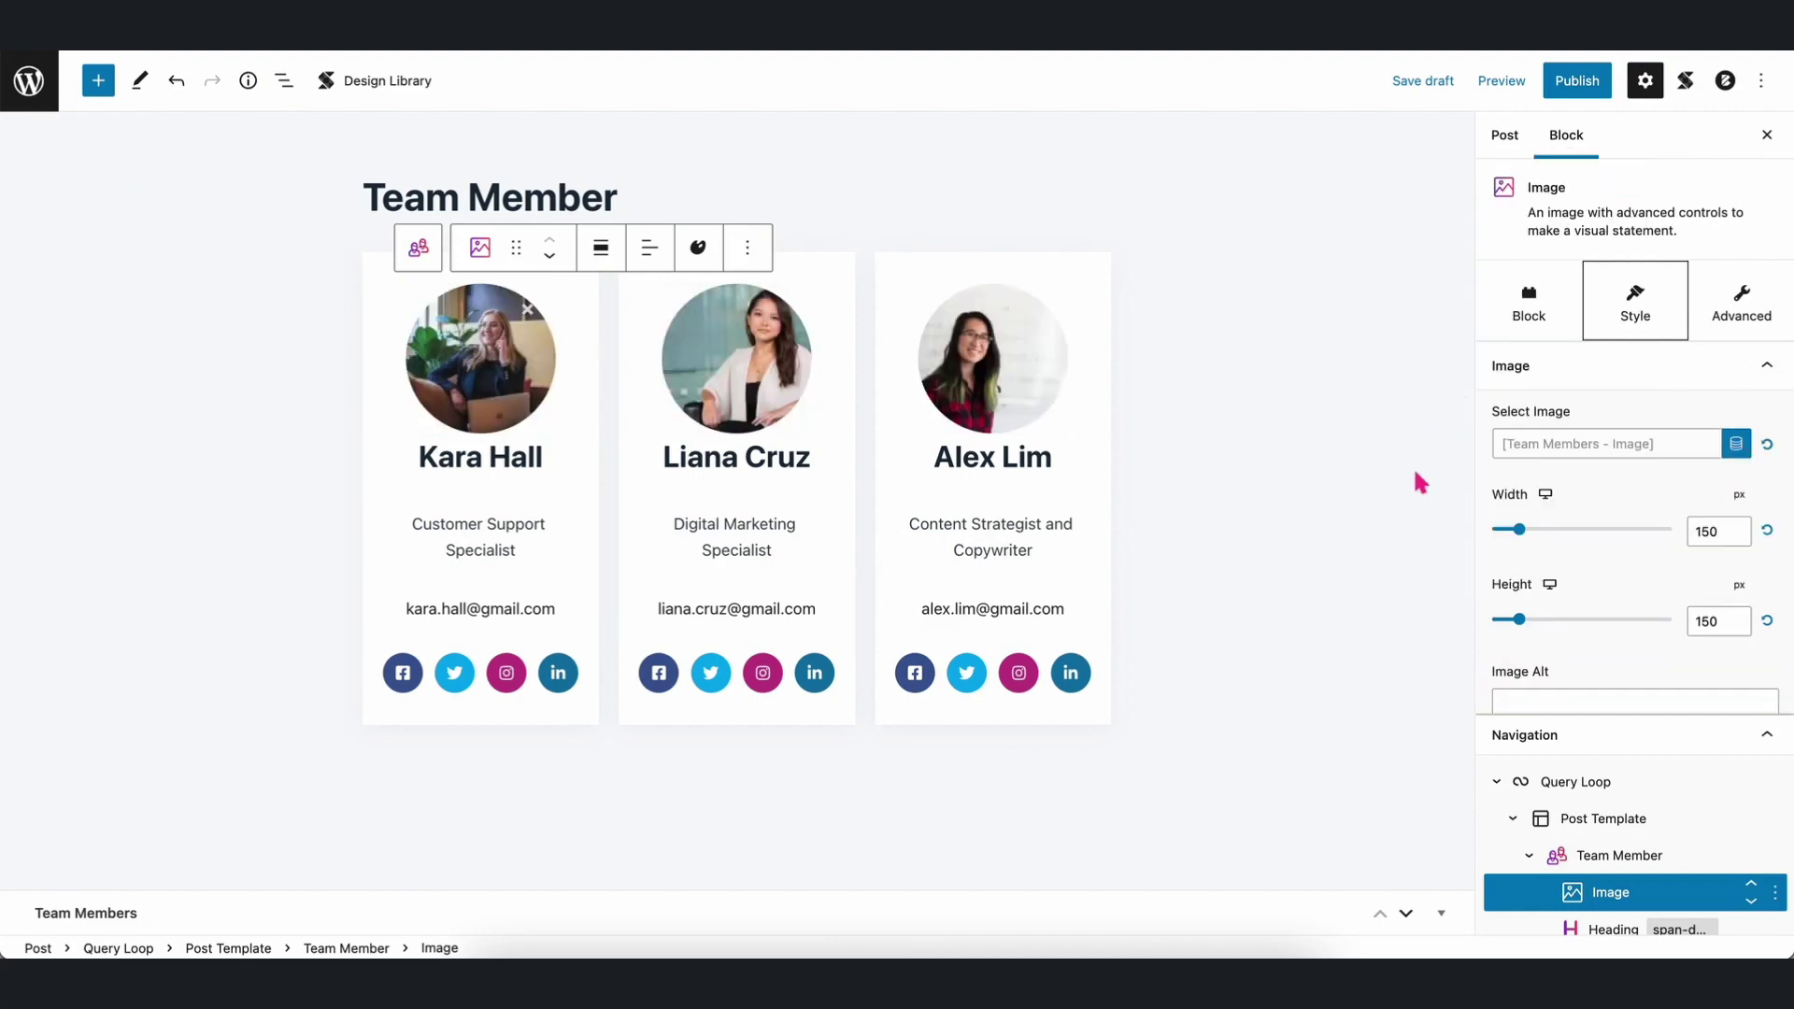